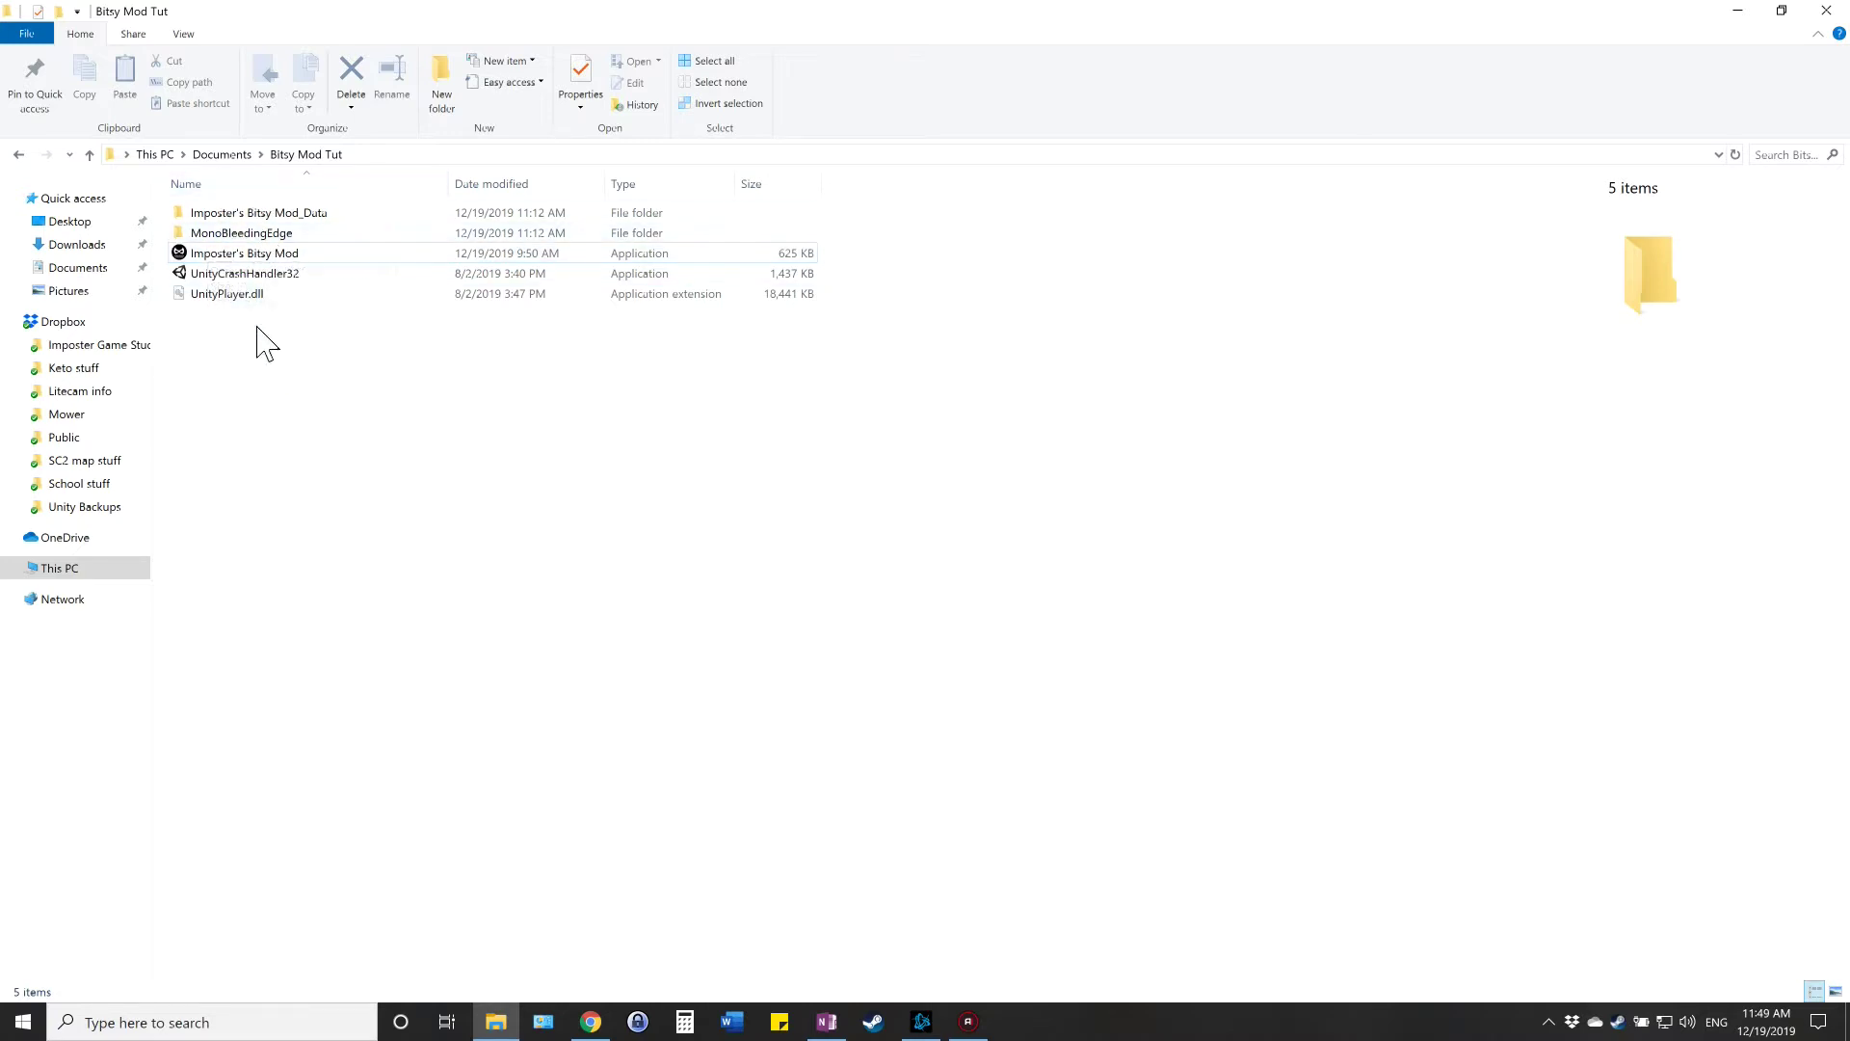
click(284, 255)
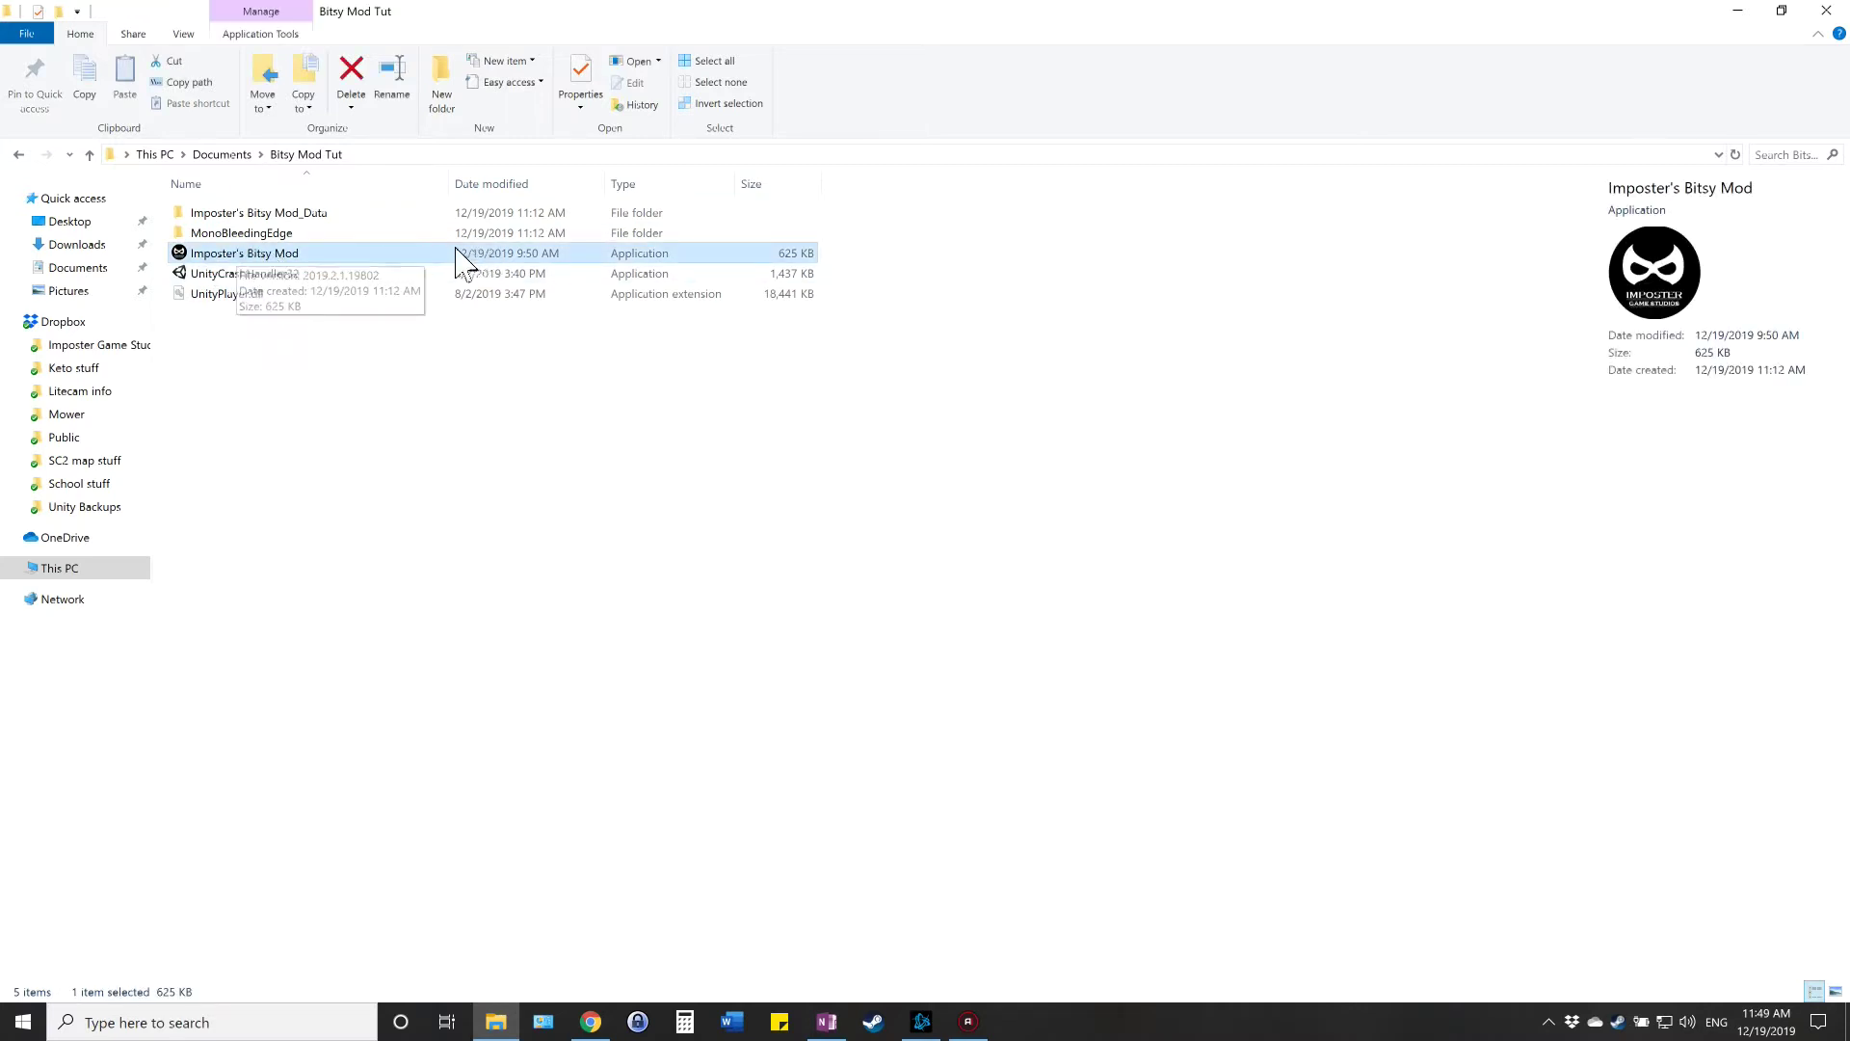
right_click(273, 266)
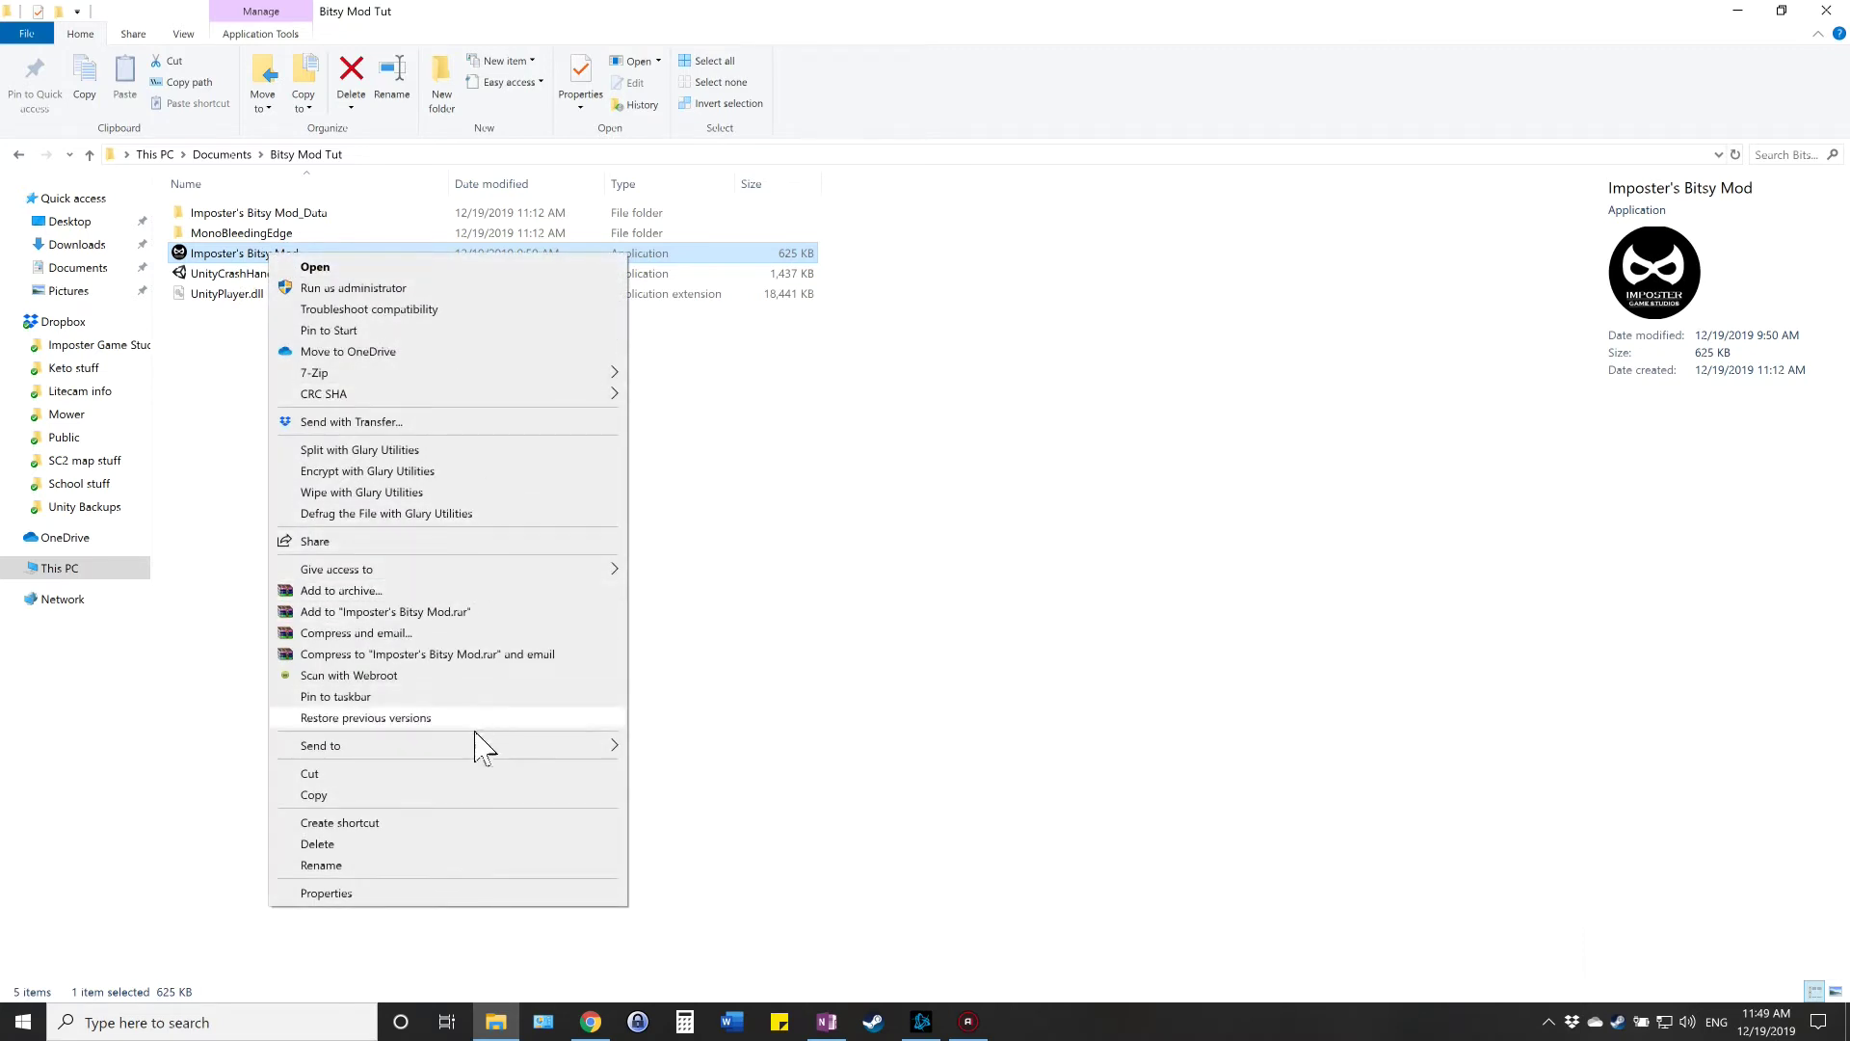
mouse_move(472, 751)
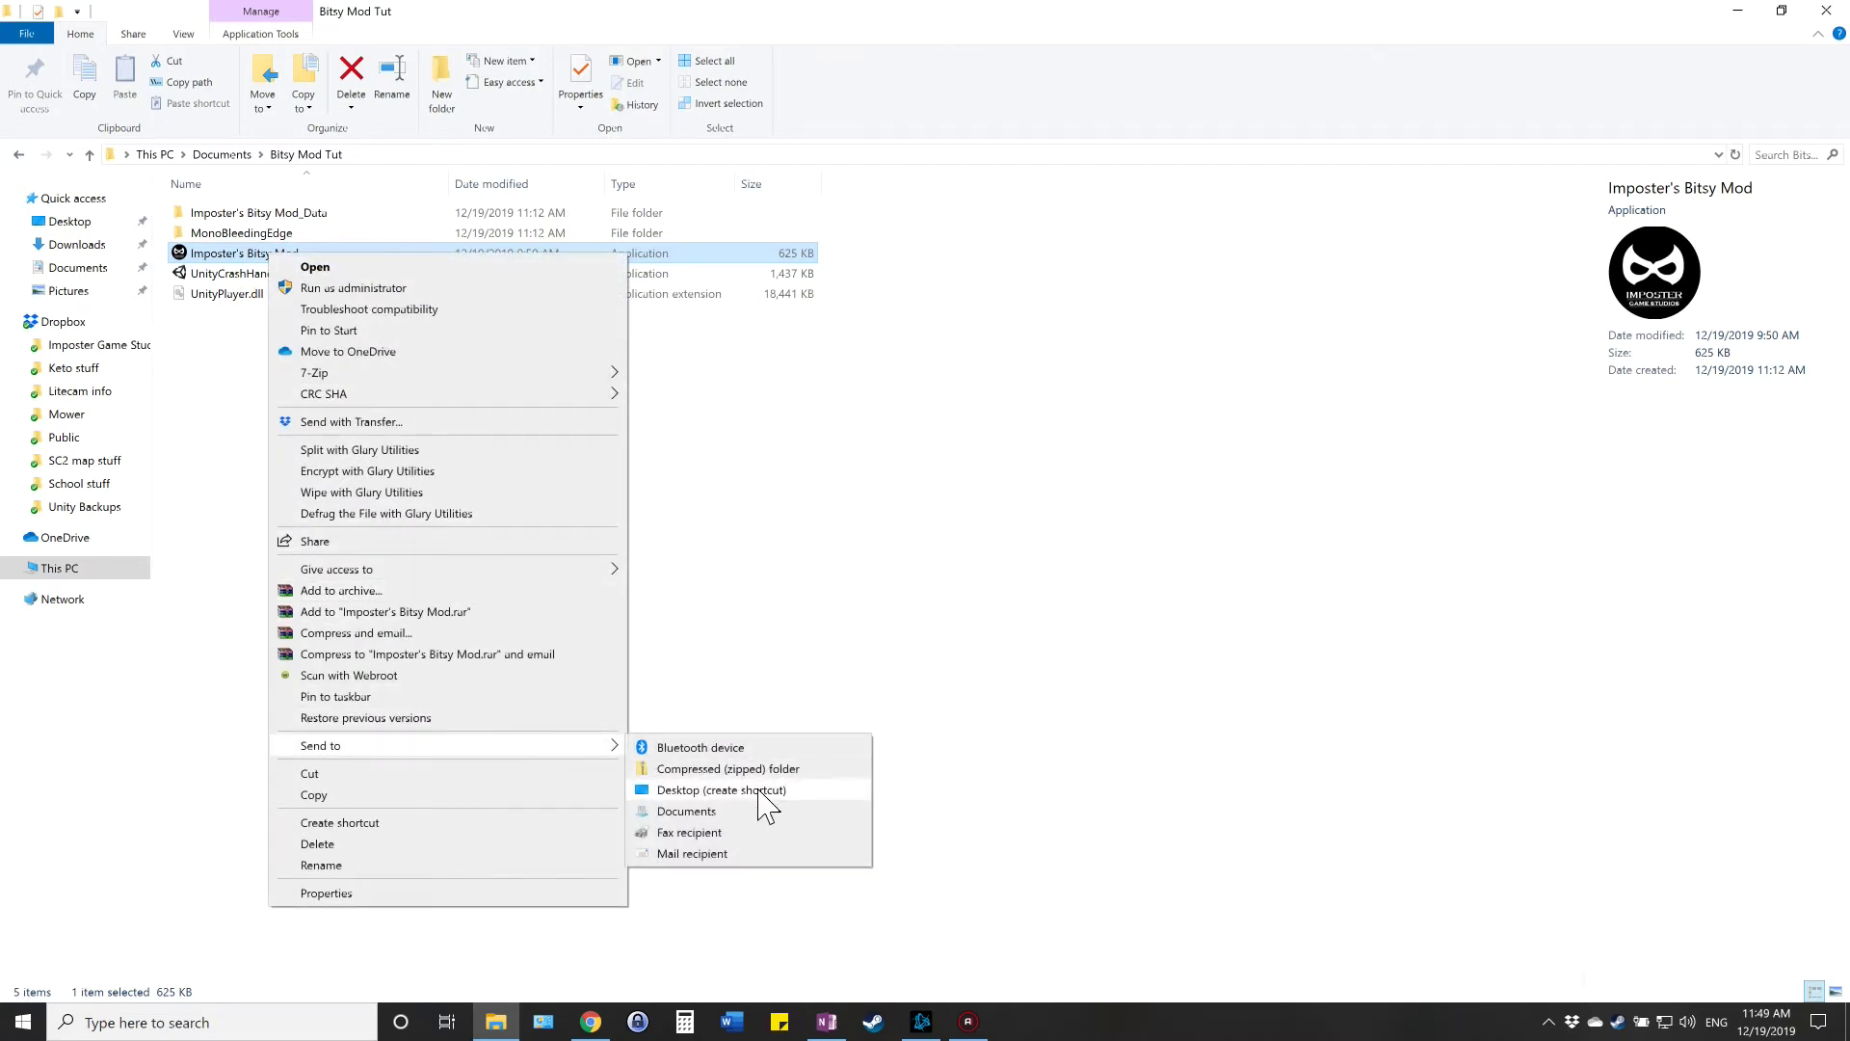
click(879, 520)
- Launch the Imposter's Bitsy Mod application from the Bitsy Mod Tut folder and open its Enter Information page
double_click(330, 256)
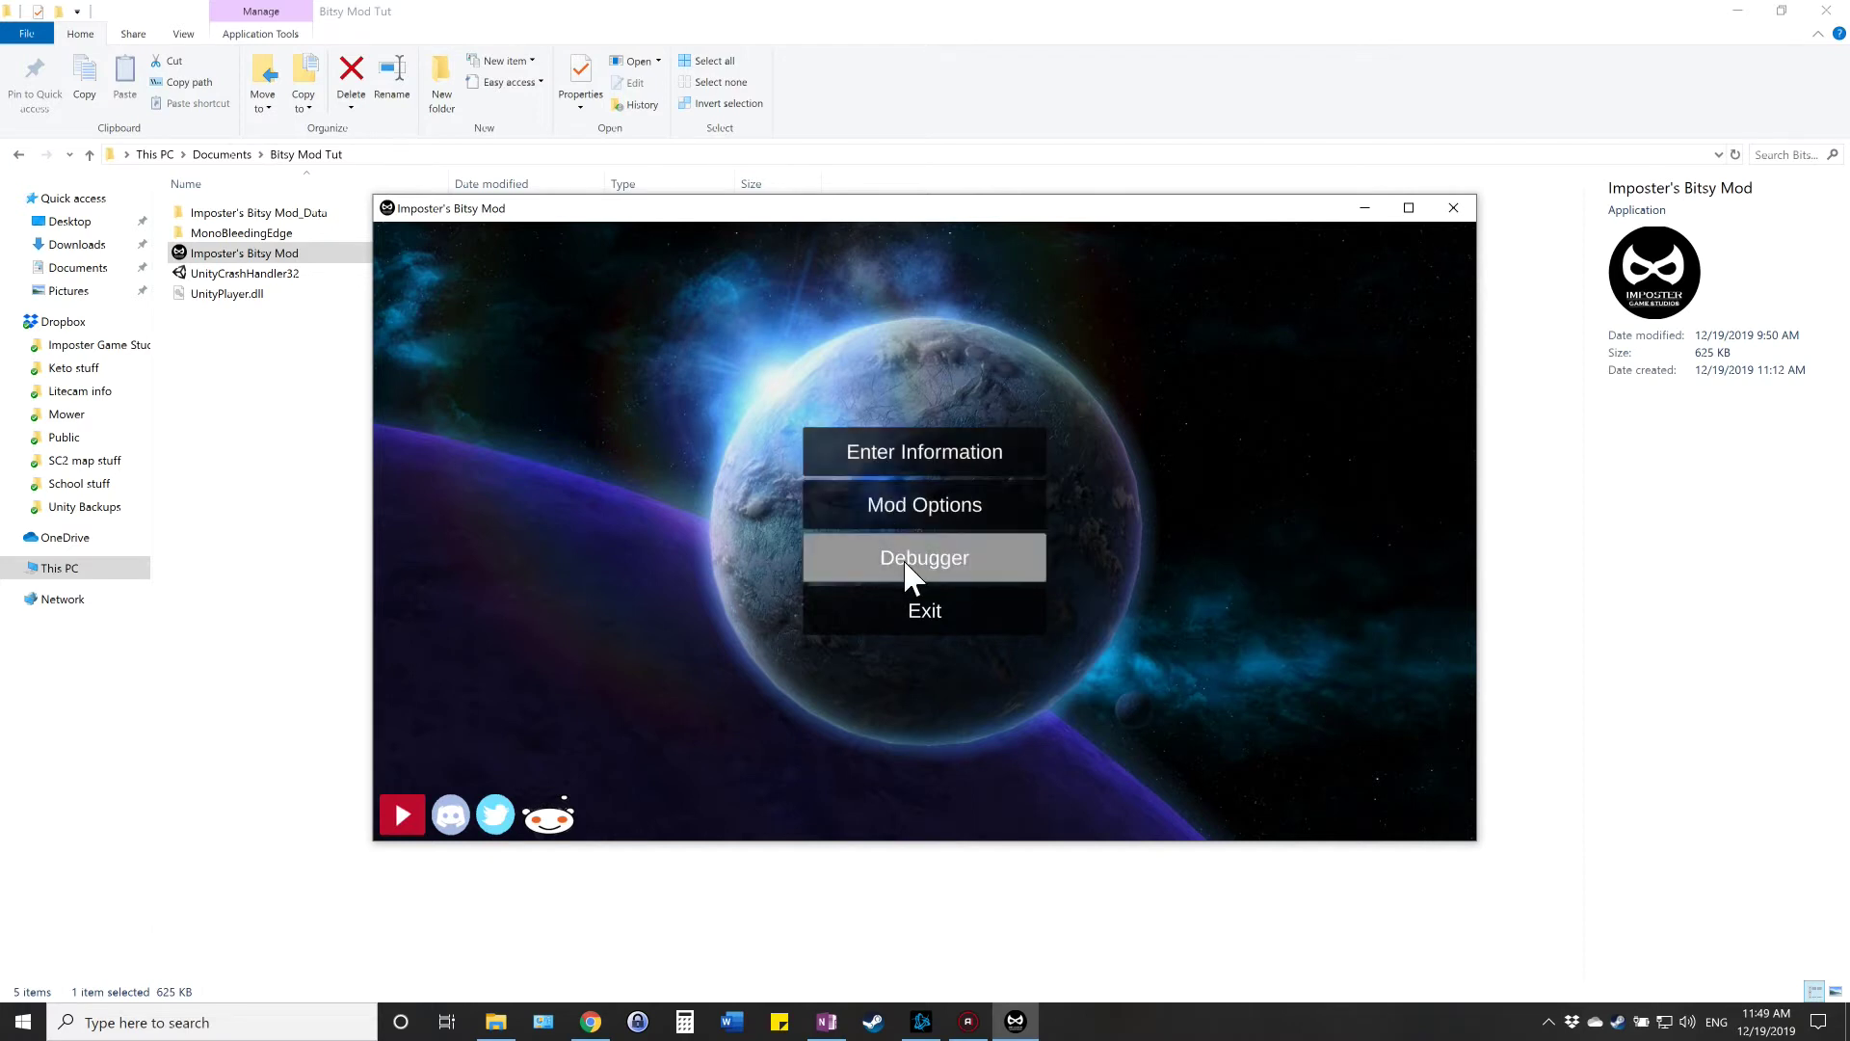
click(883, 455)
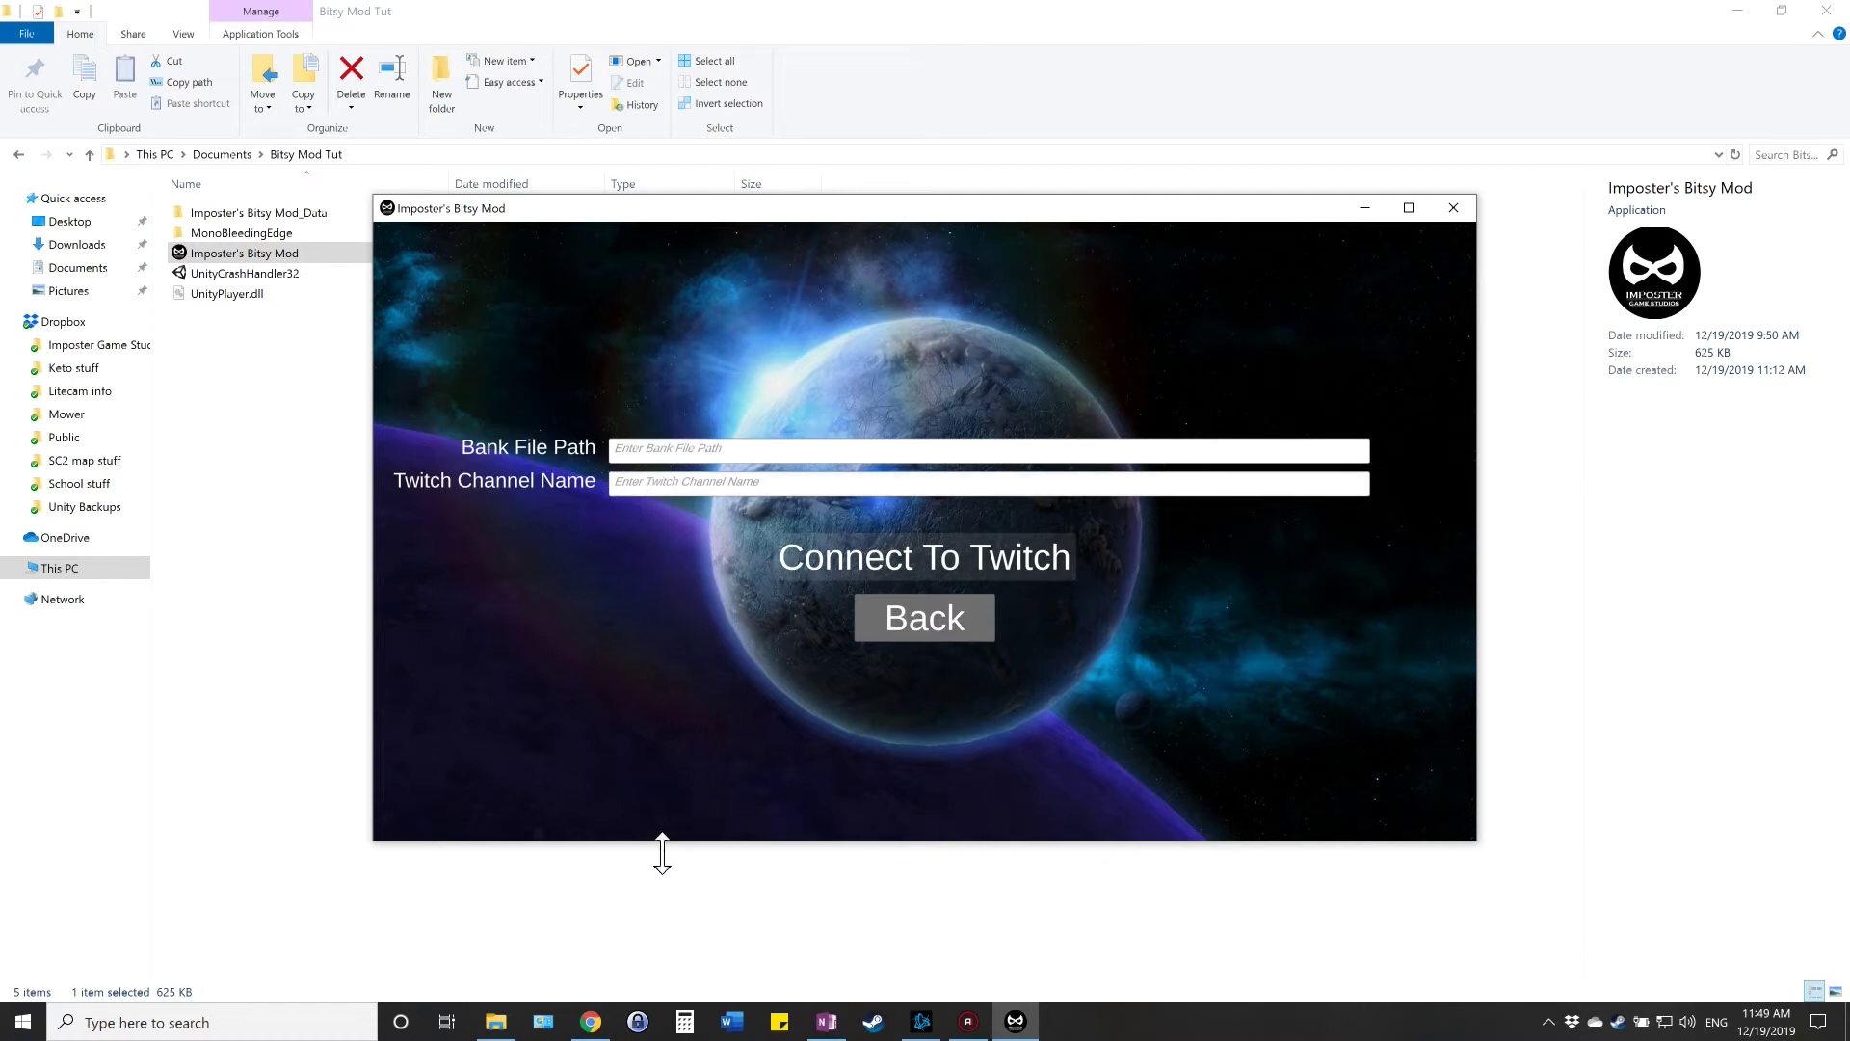
- Switch to Chrome and copy only the channel name from the Twitch channel page's web address
click(591, 1021)
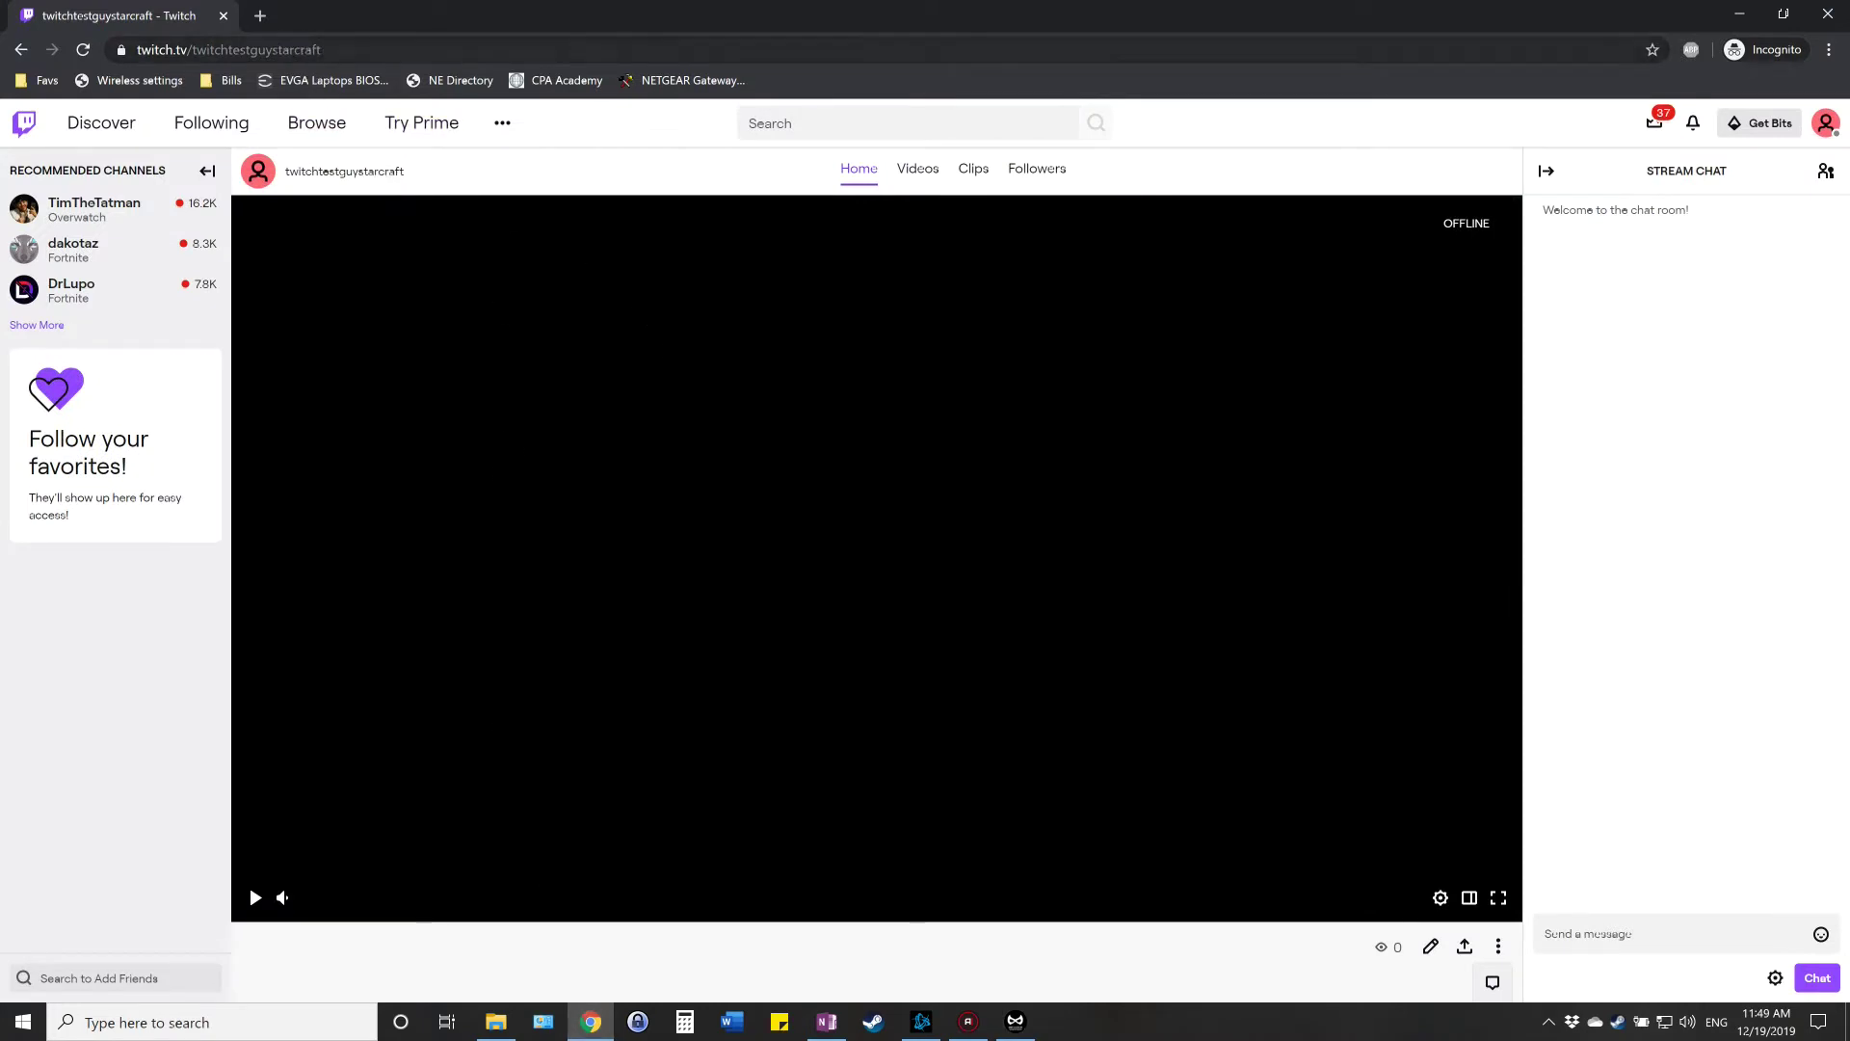
click(1825, 123)
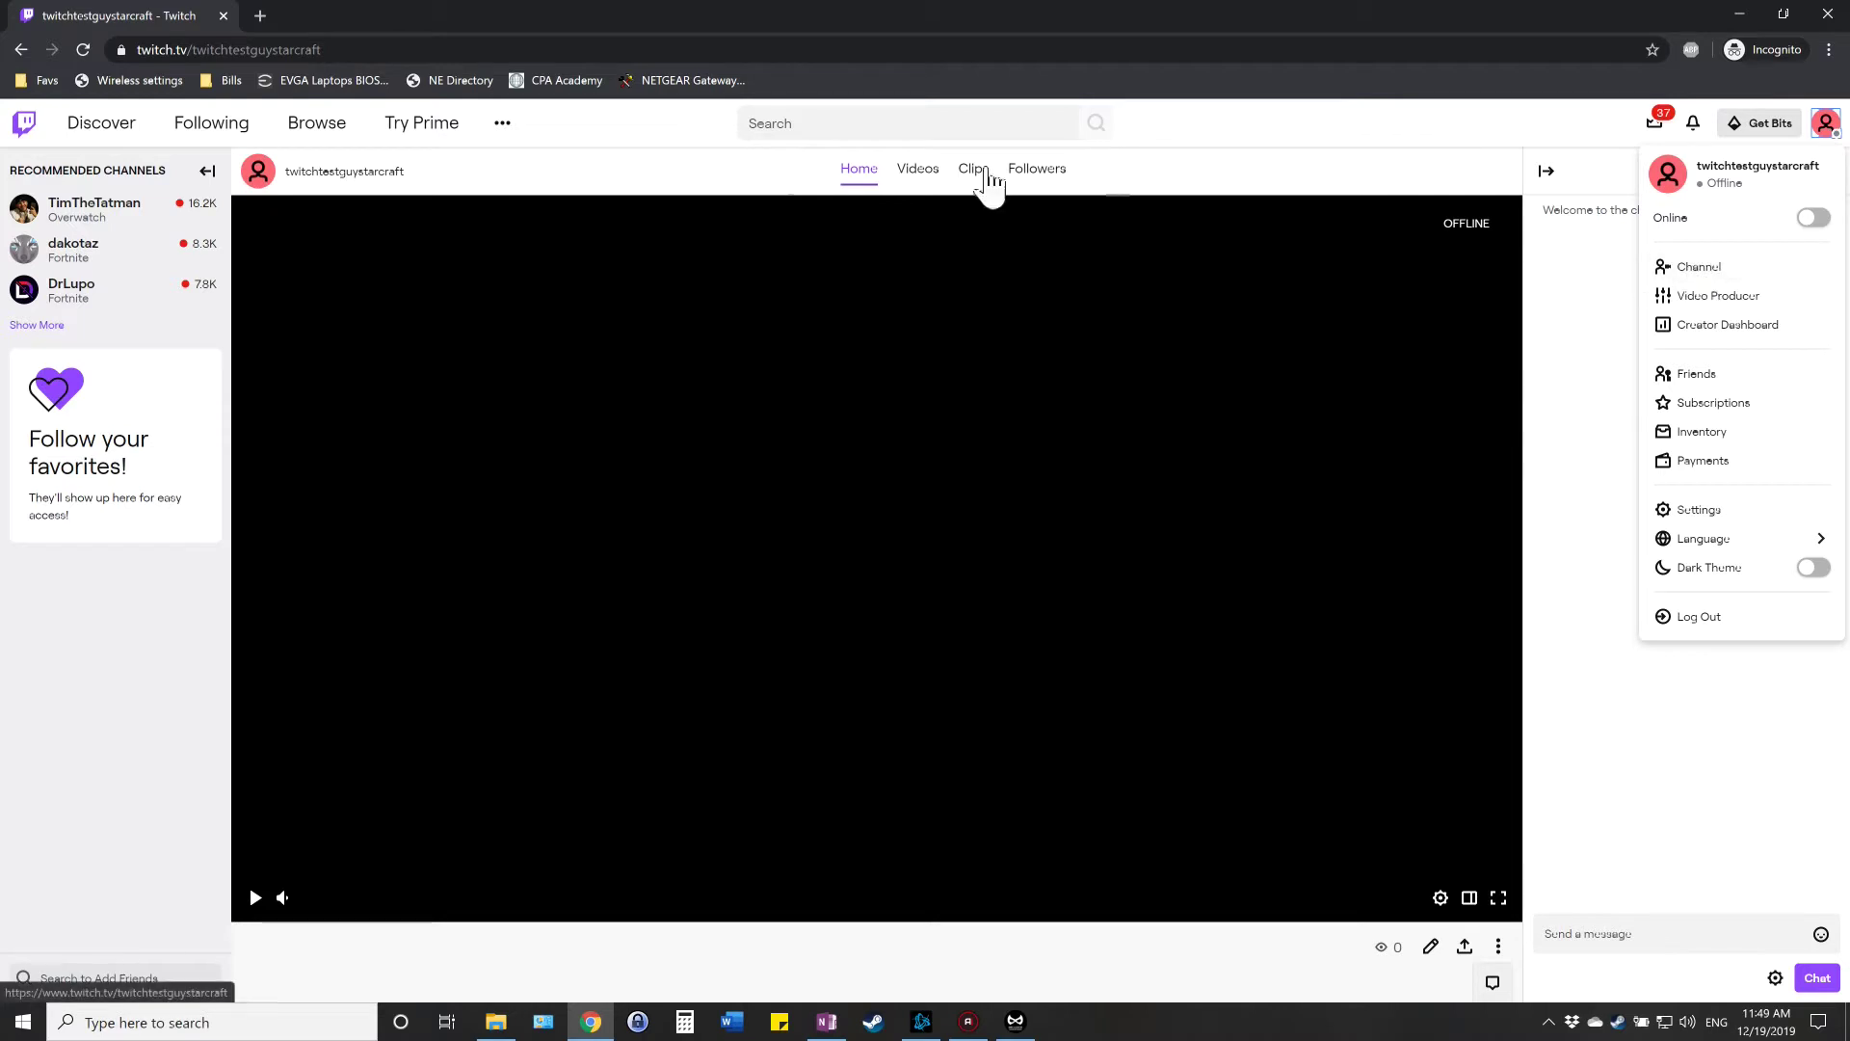
click(500, 192)
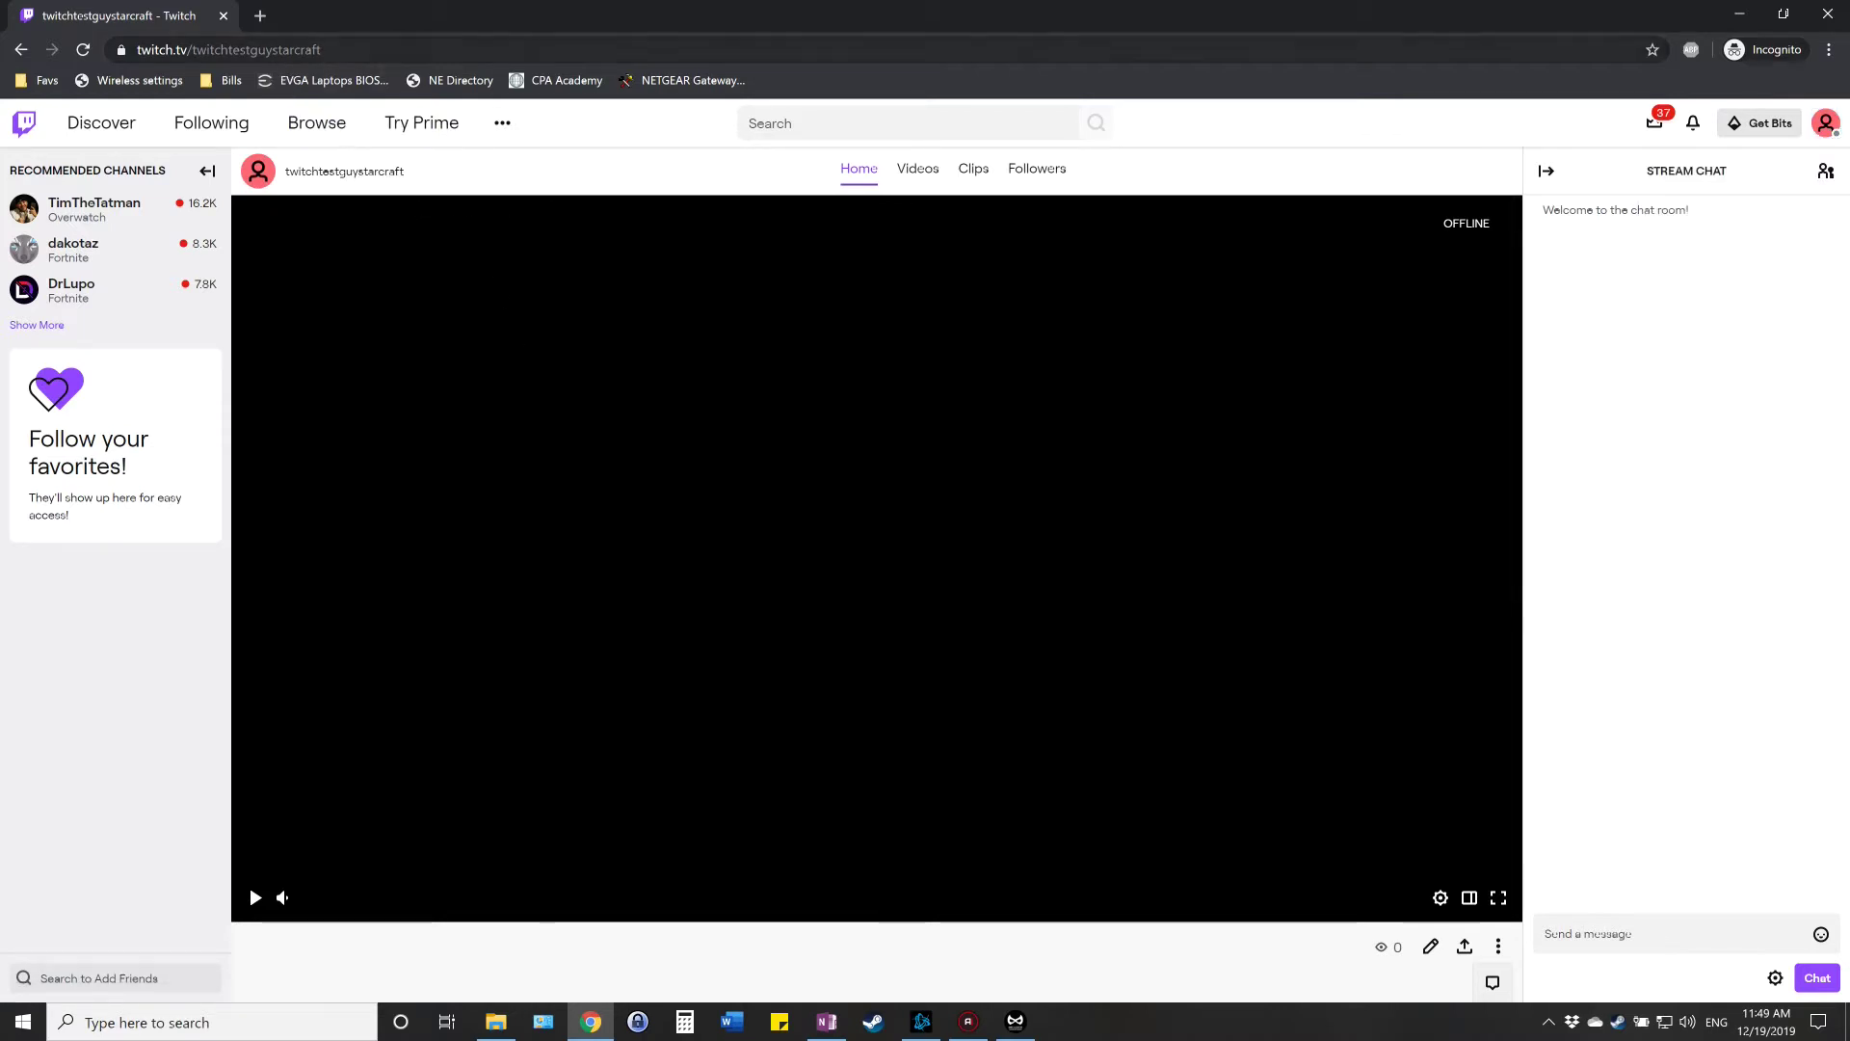
click(270, 50)
key(End)
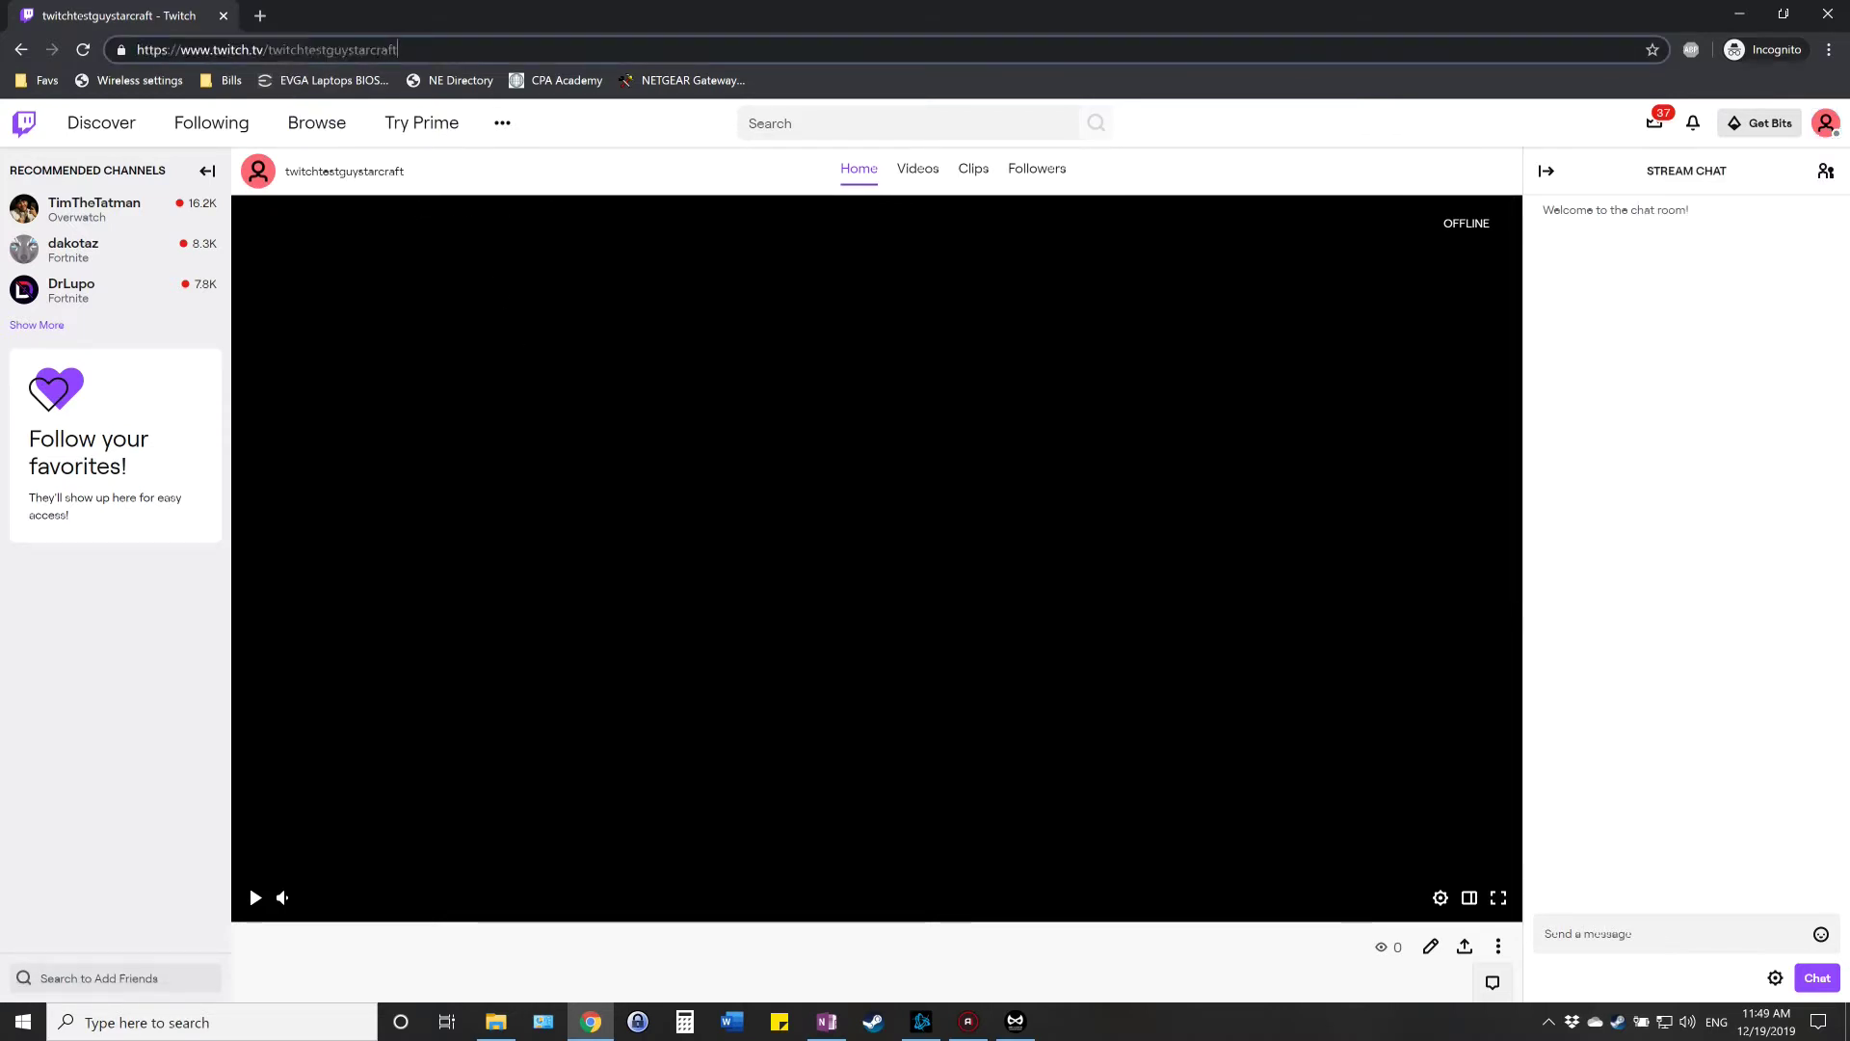
key(shift+Left)
key(shift+Left)
key(shift+Left)
key(shift+Left)
key(shift+Left)
key(shift+Left)
key(shift+Left)
key(shift+Left)
key(shift+Left)
key(shift+Left)
key(shift+Left)
key(shift+Left)
key(shift+Left)
key(shift+Left)
key(shift+Left)
key(shift+Left)
key(shift+Left)
key(shift+Left)
key(shift+Left)
key(shift+Left)
key(ctrl+c)
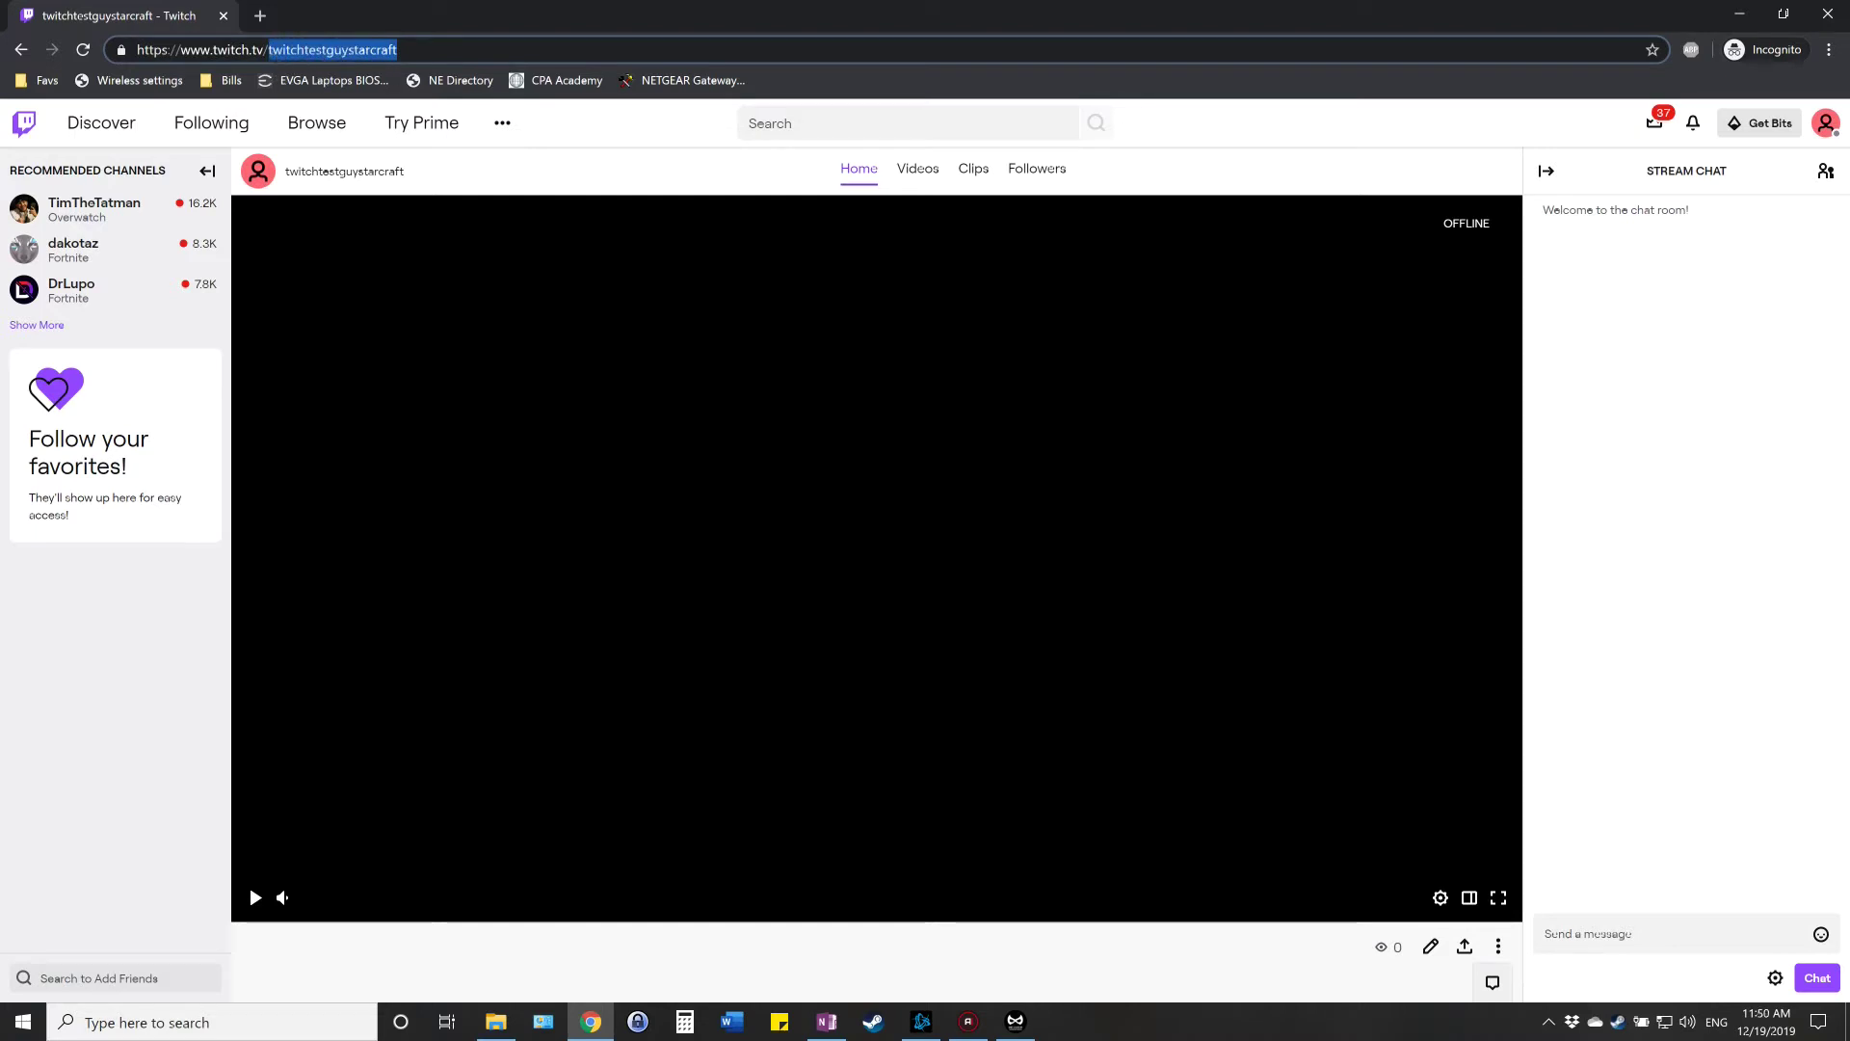
- Switch to Imposter's Bitsy Mod and paste the copied channel name as the Twitch Channel Name
click(1016, 1021)
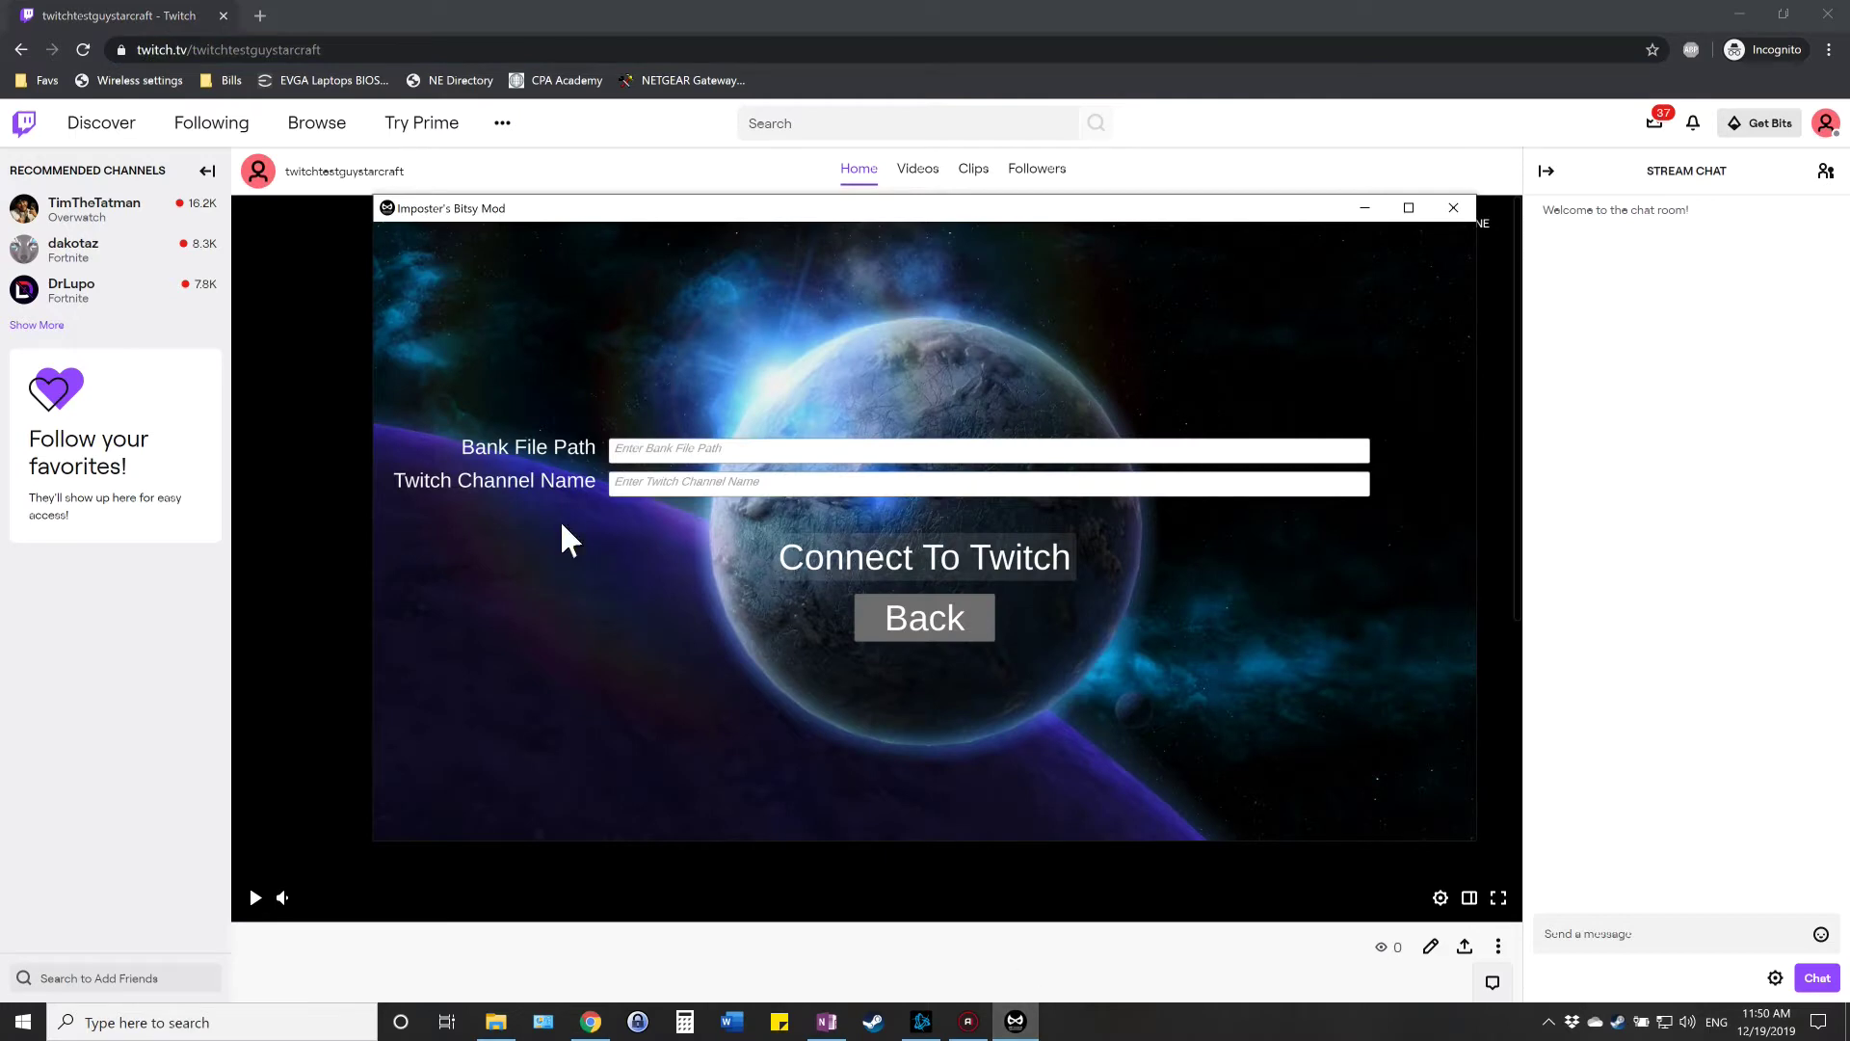
click(638, 485)
key(ctrl+v)
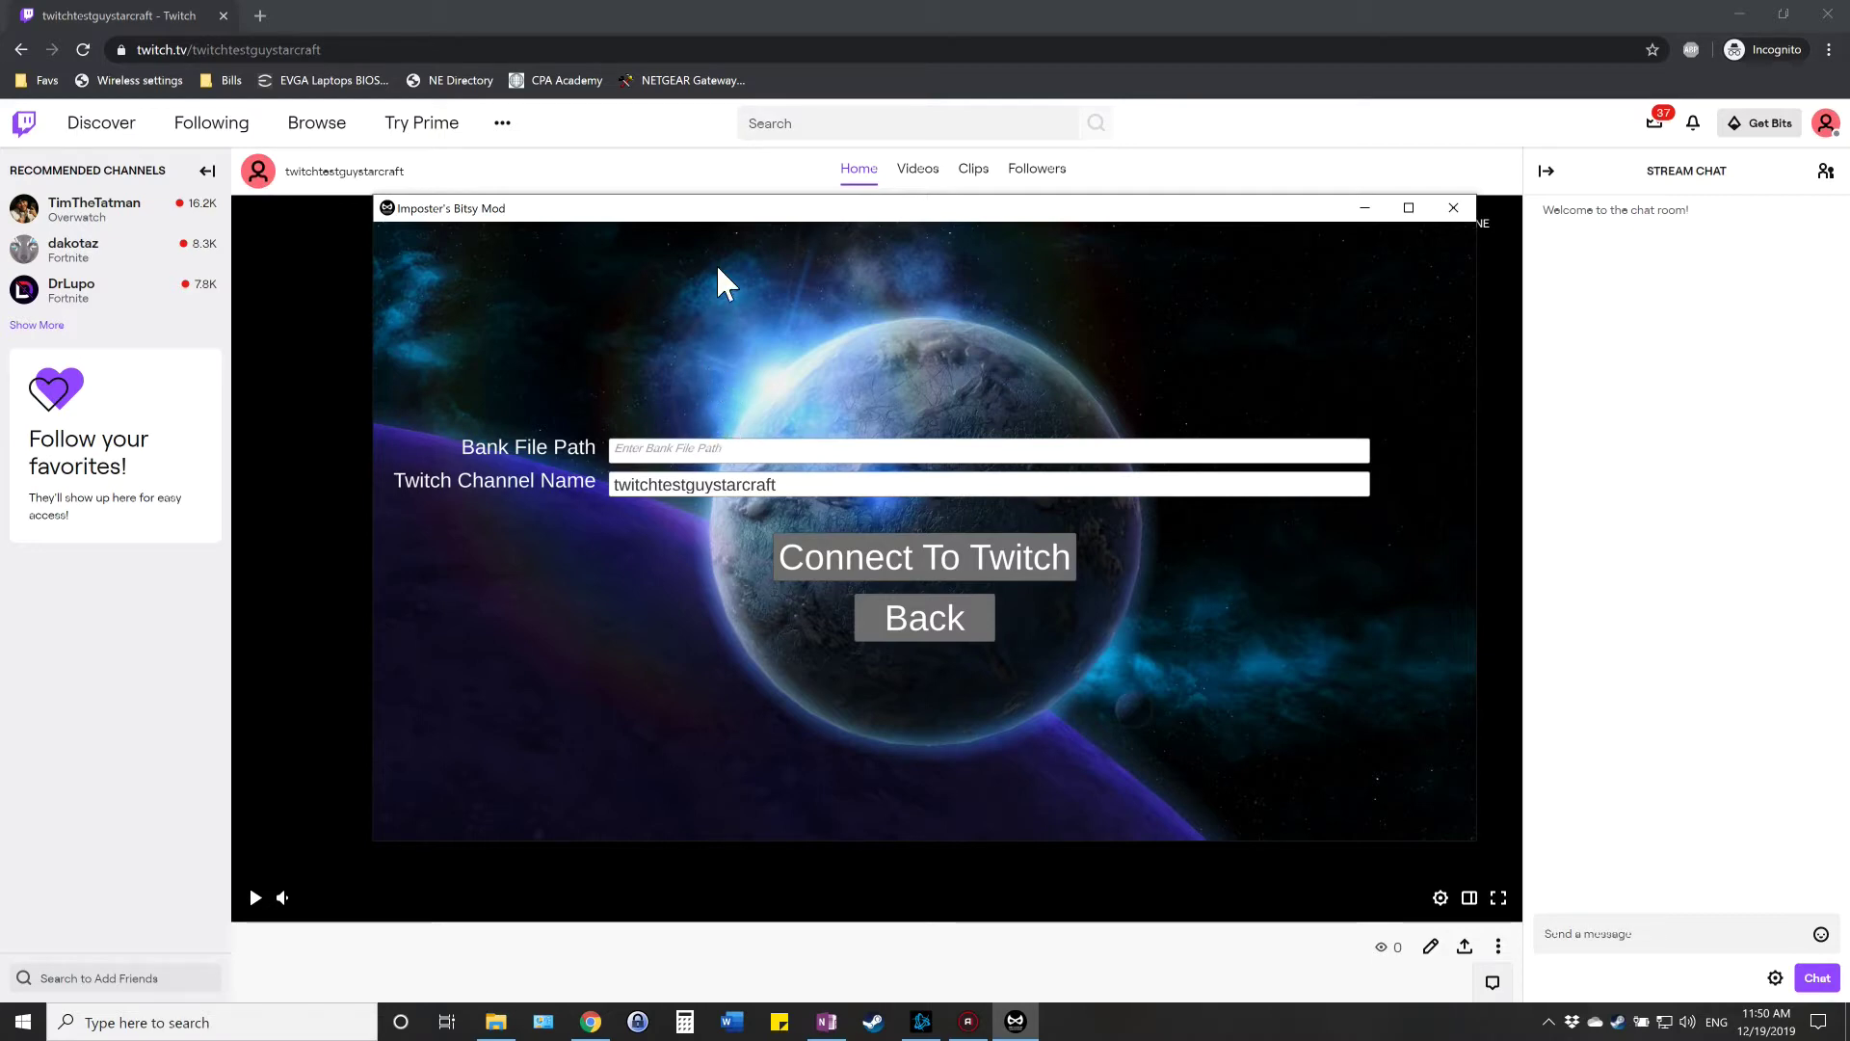
mouse_move(657, 214)
mouse_down()
mouse_move(624, 203)
mouse_move(651, 236)
mouse_up()
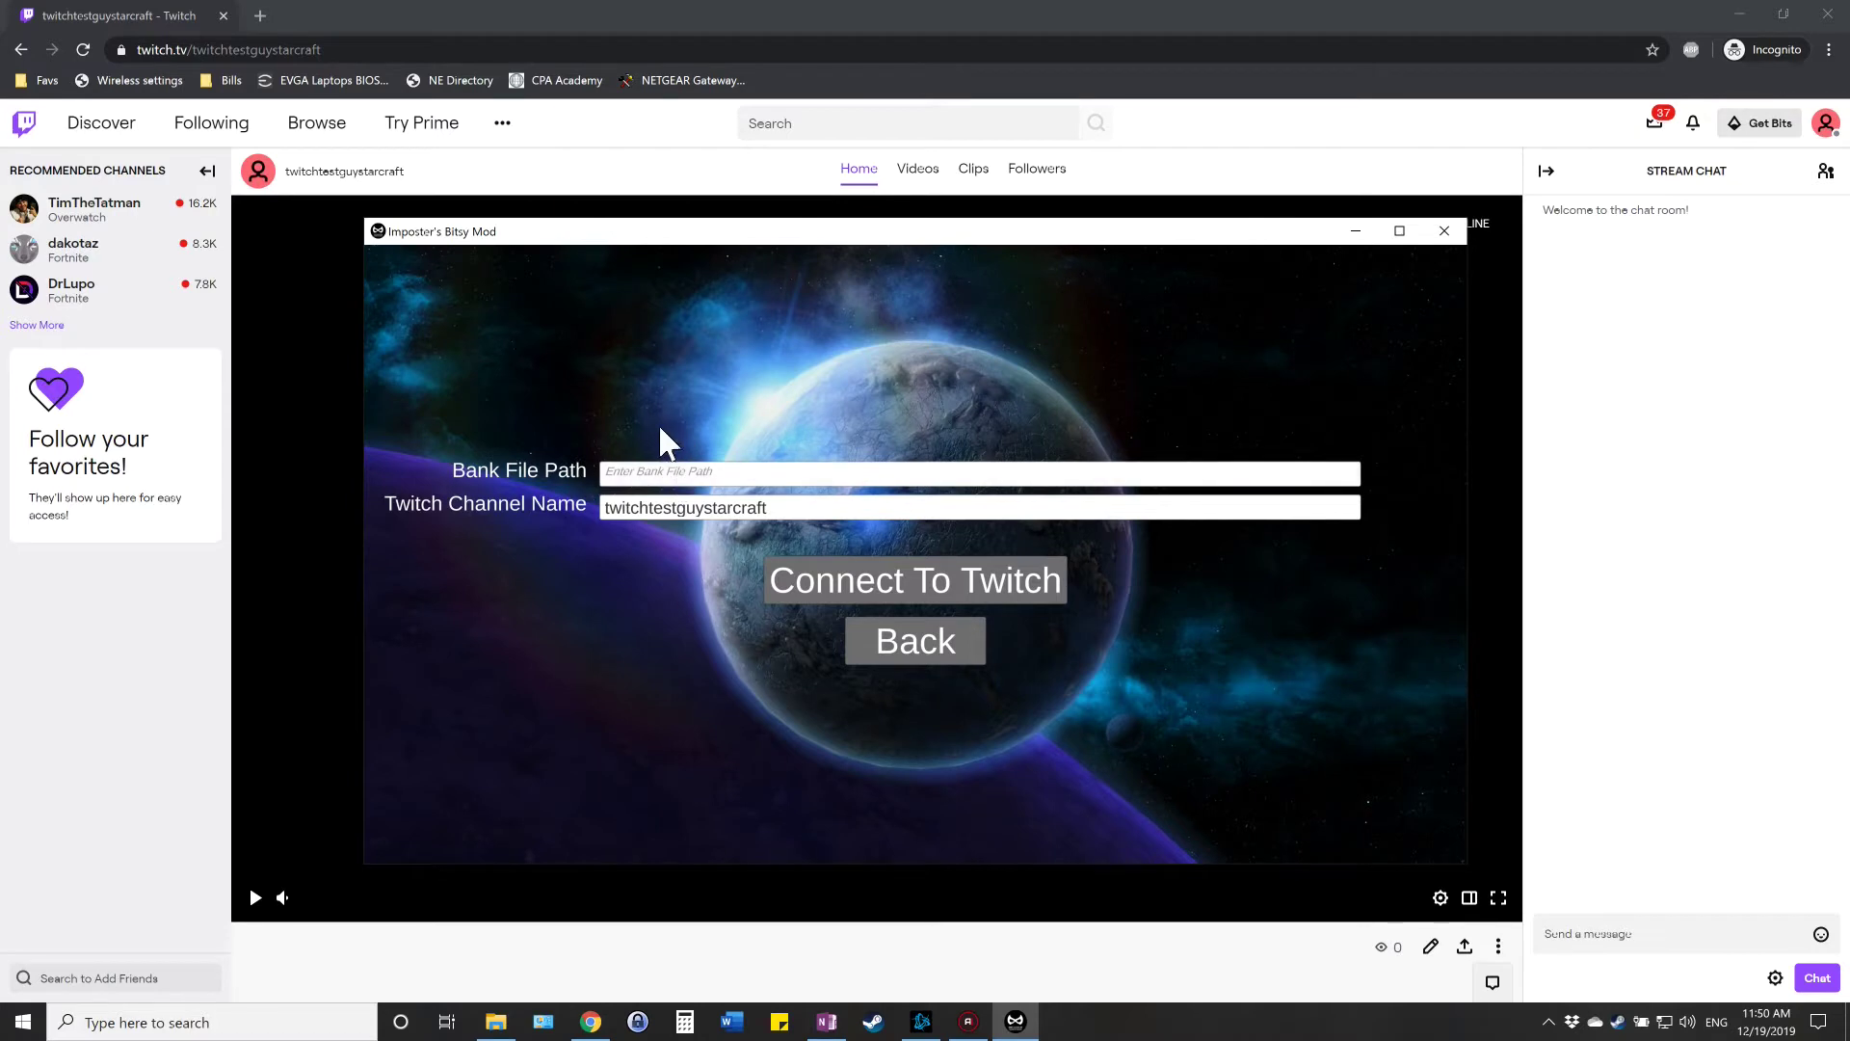
- Launch StarCraft II from the Blizzard launcher and open the list of custom Melee maps
click(921, 1021)
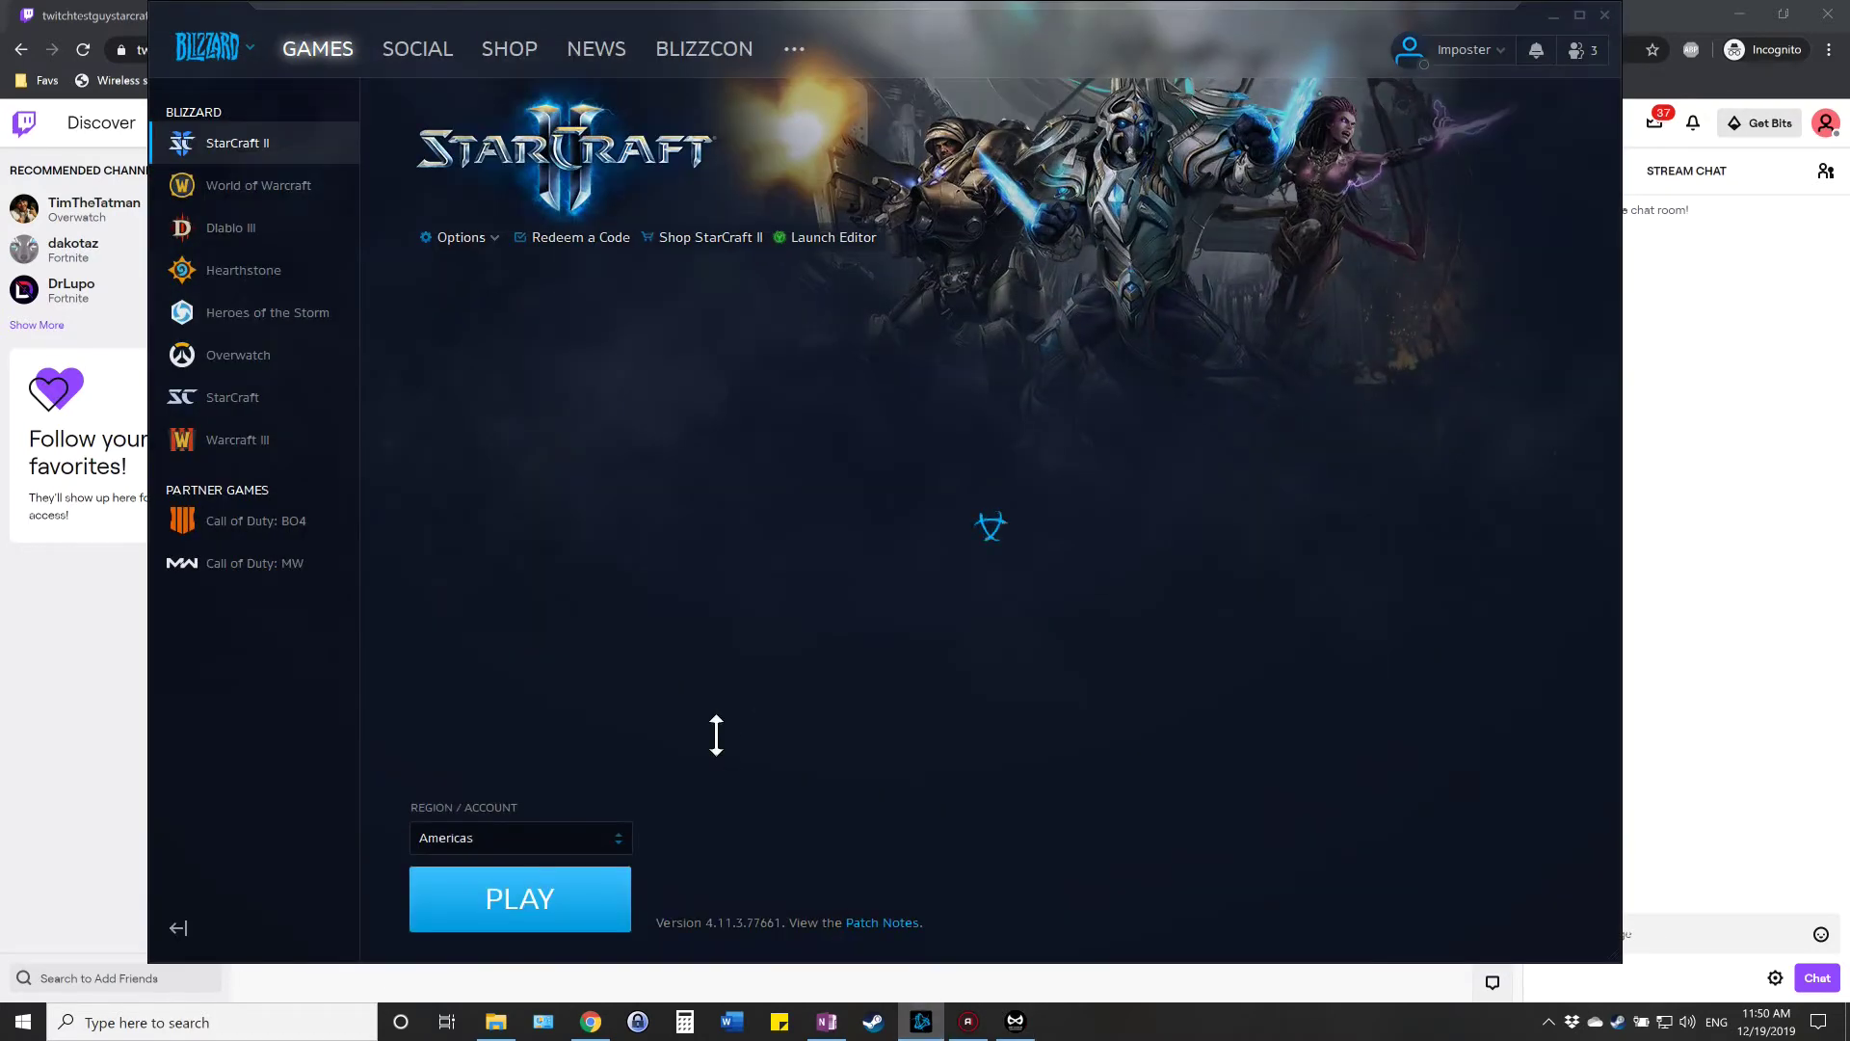
click(550, 901)
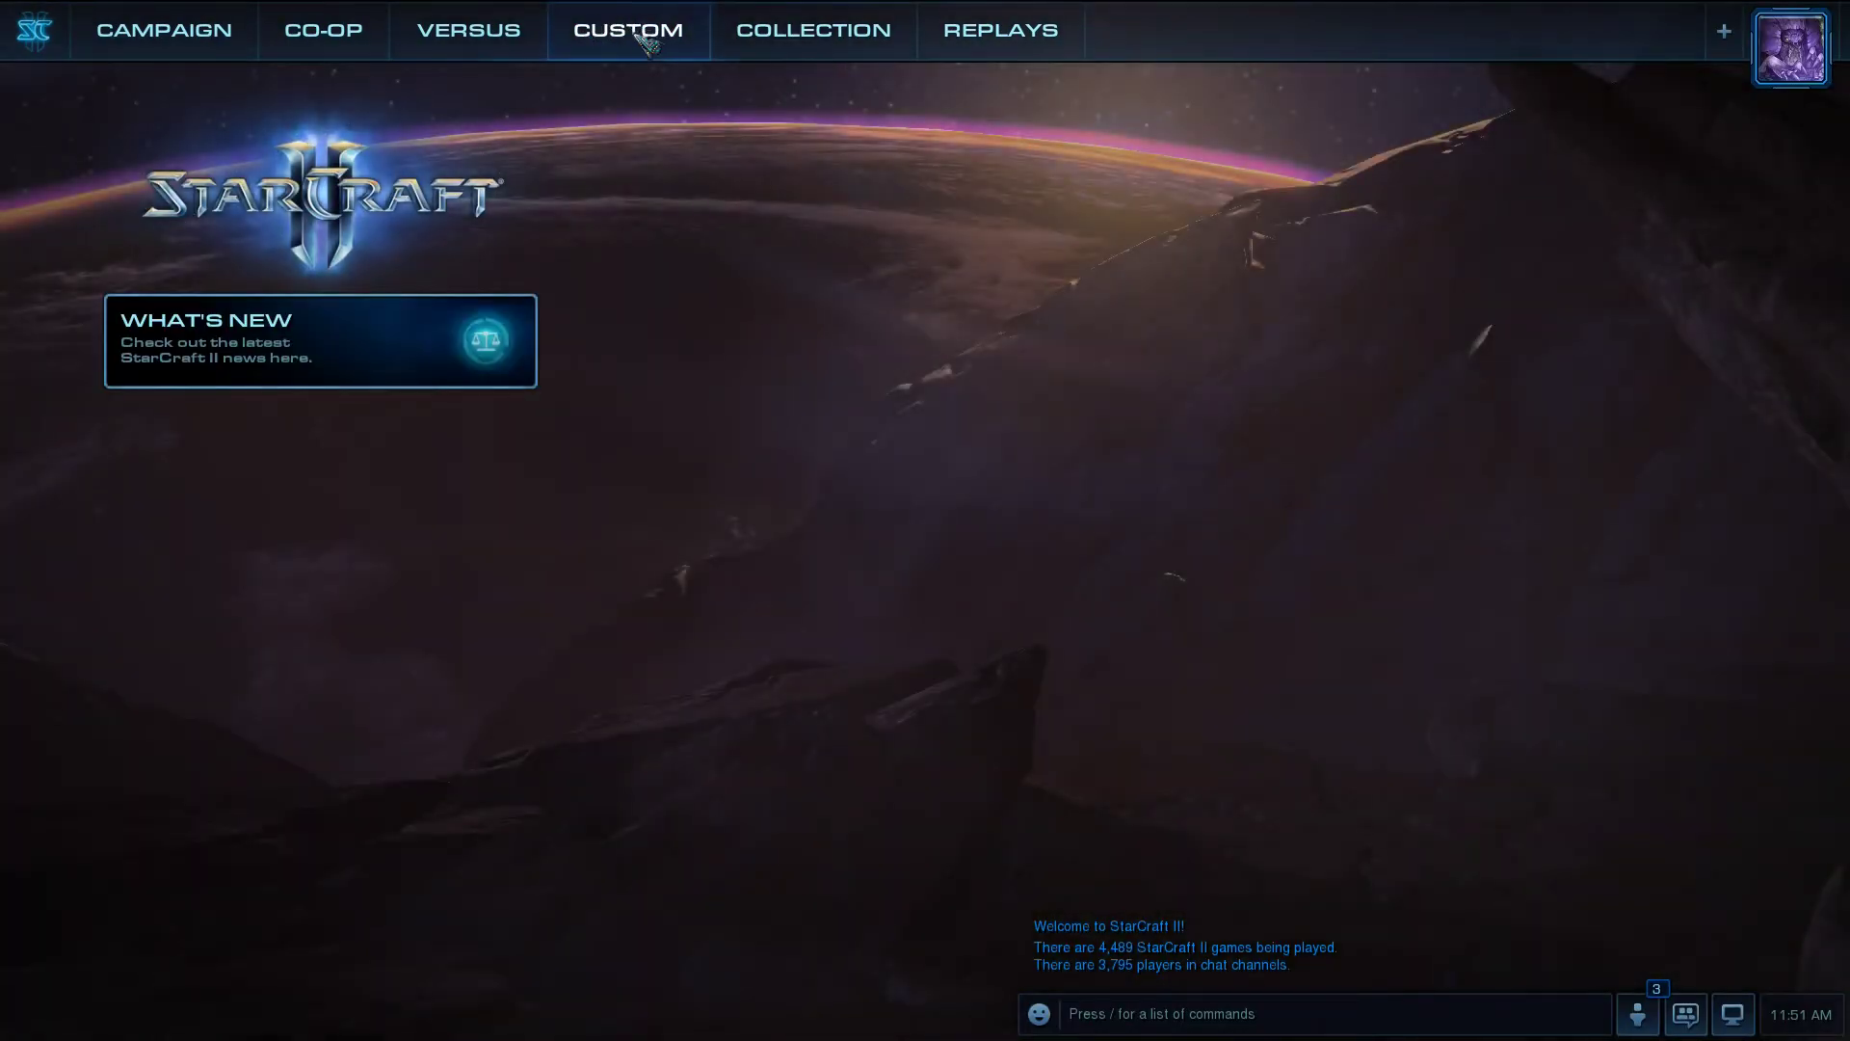
click(607, 33)
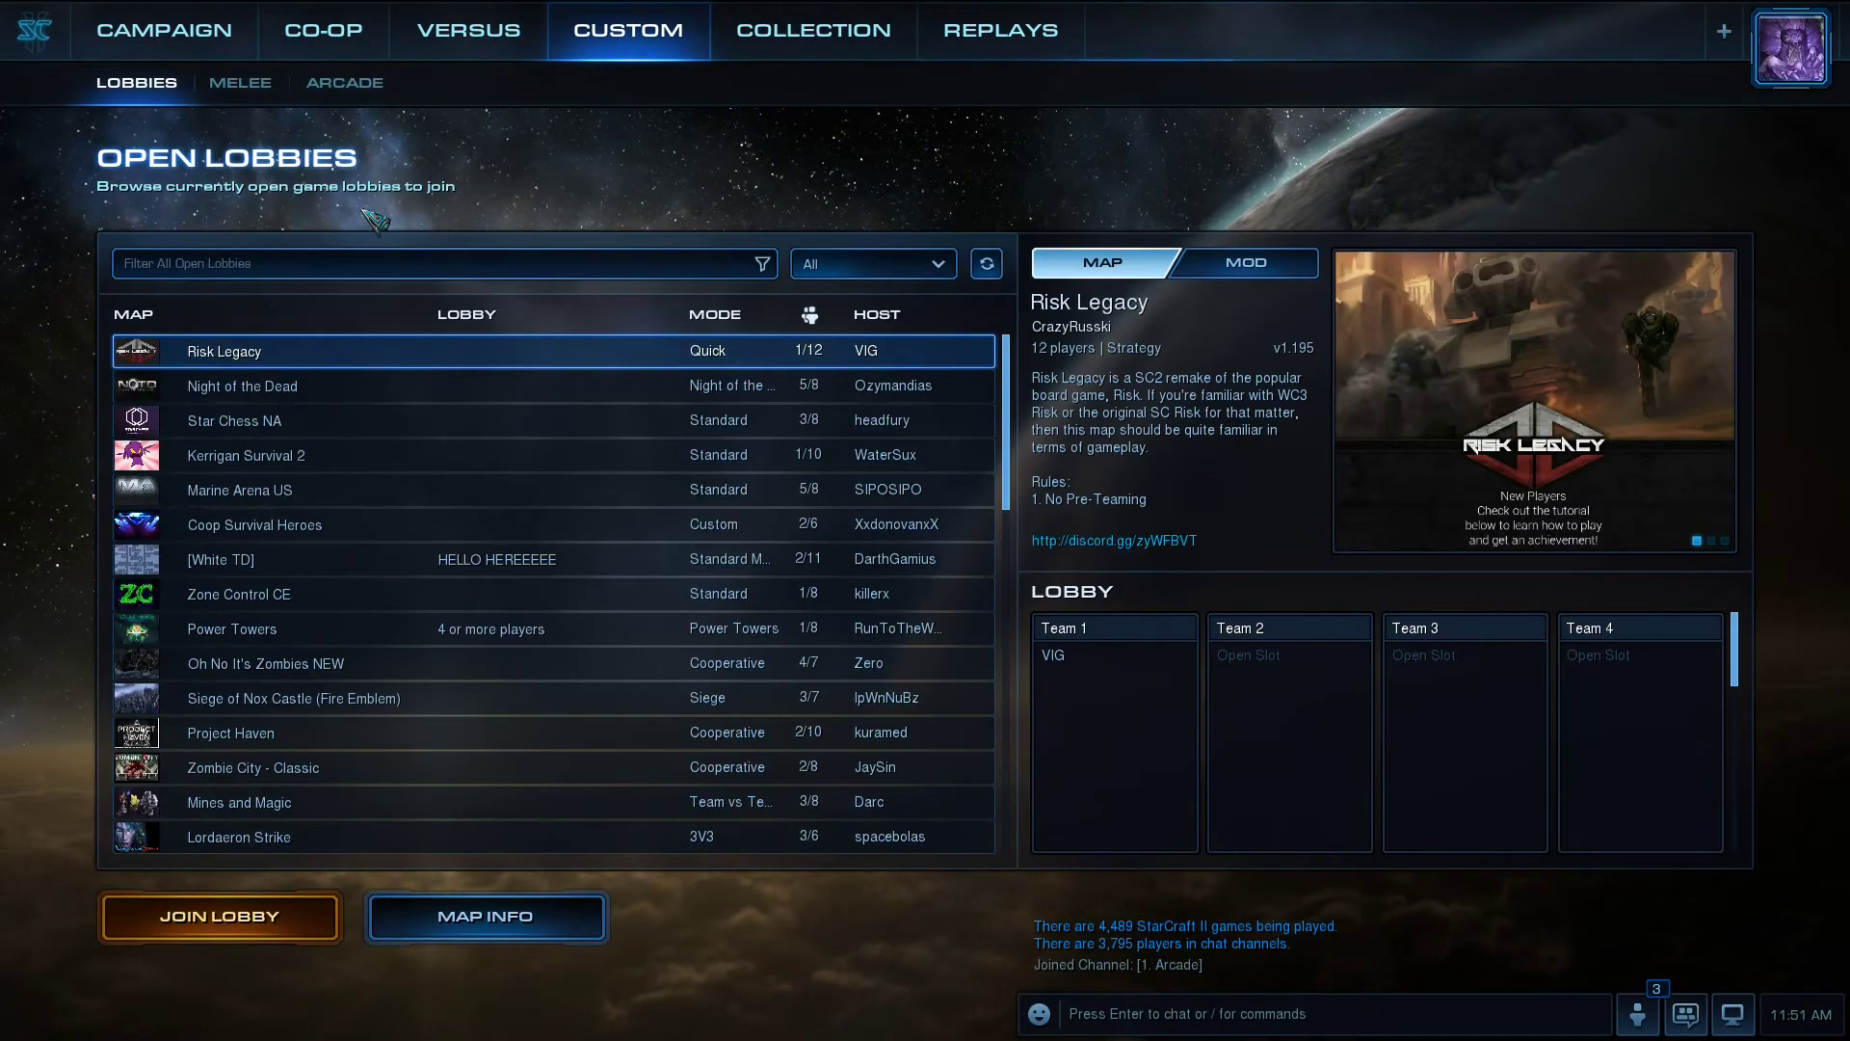
click(257, 92)
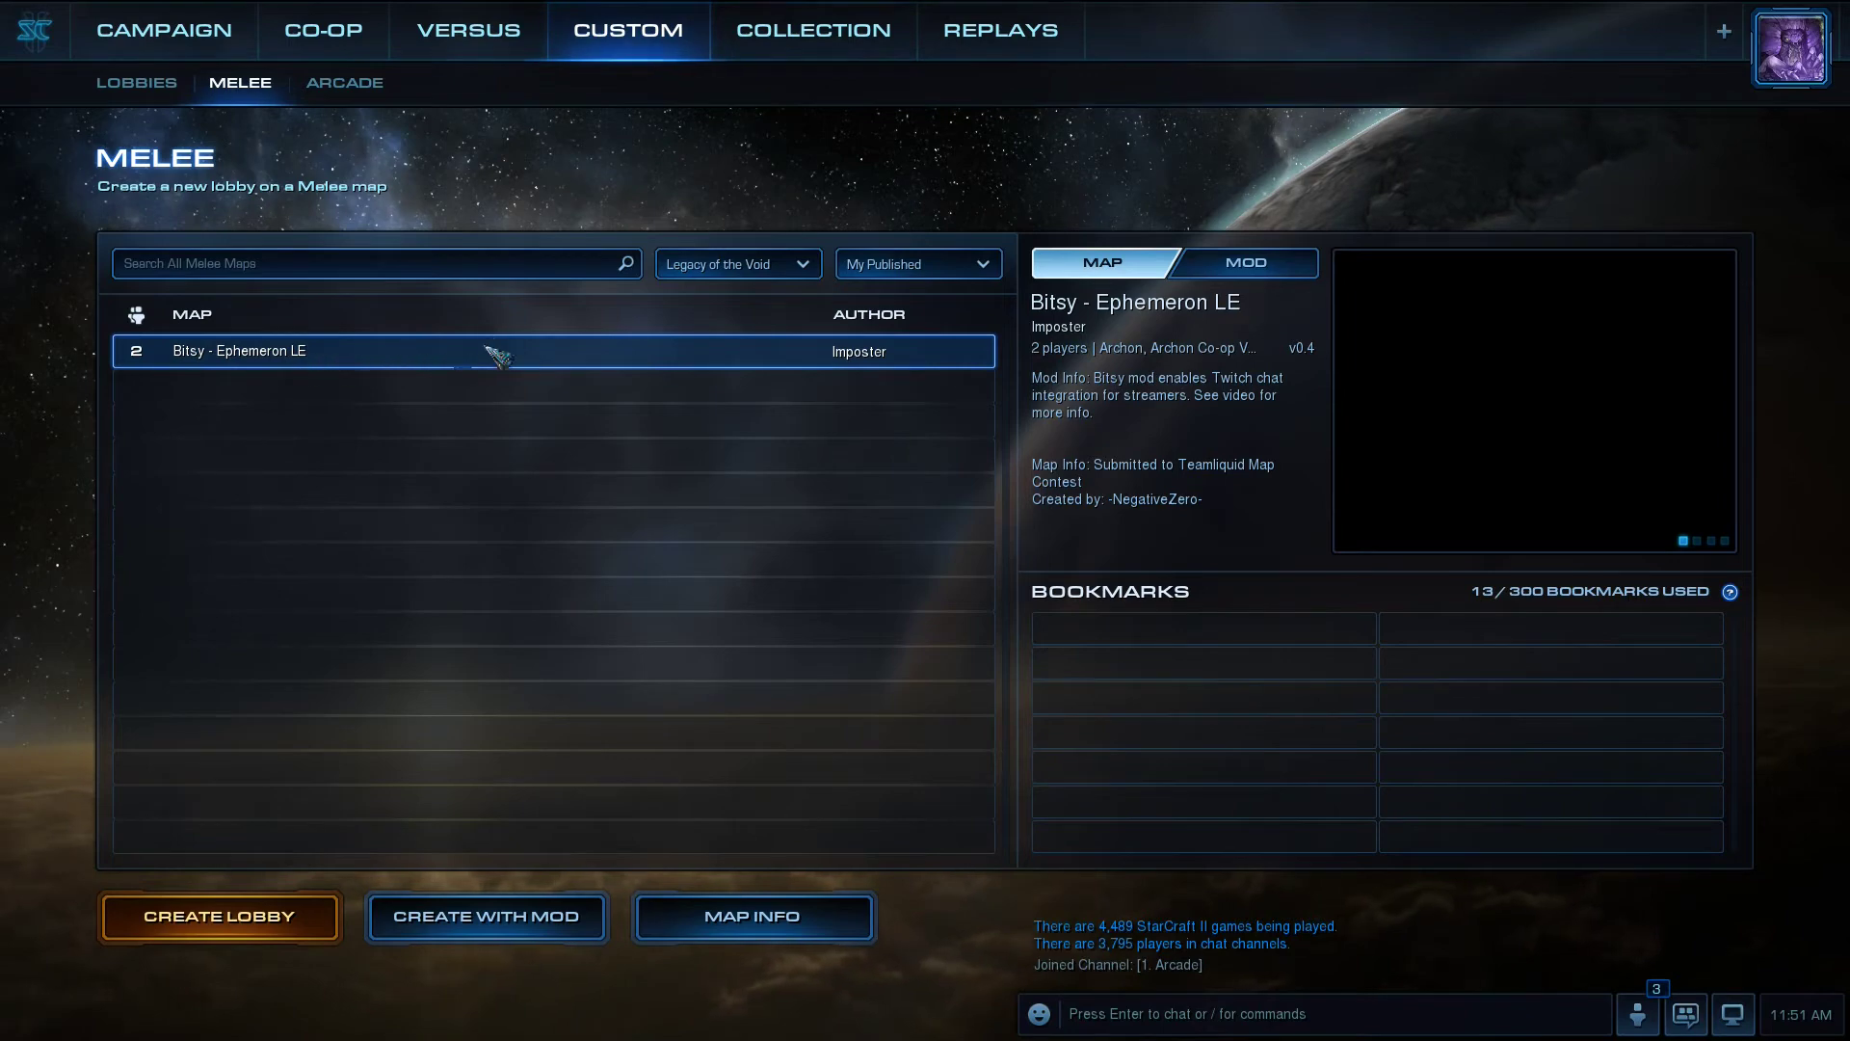
- Show the Top Played melee maps, check the expansion choices, and return the map filter to My Published
click(802, 268)
click(927, 269)
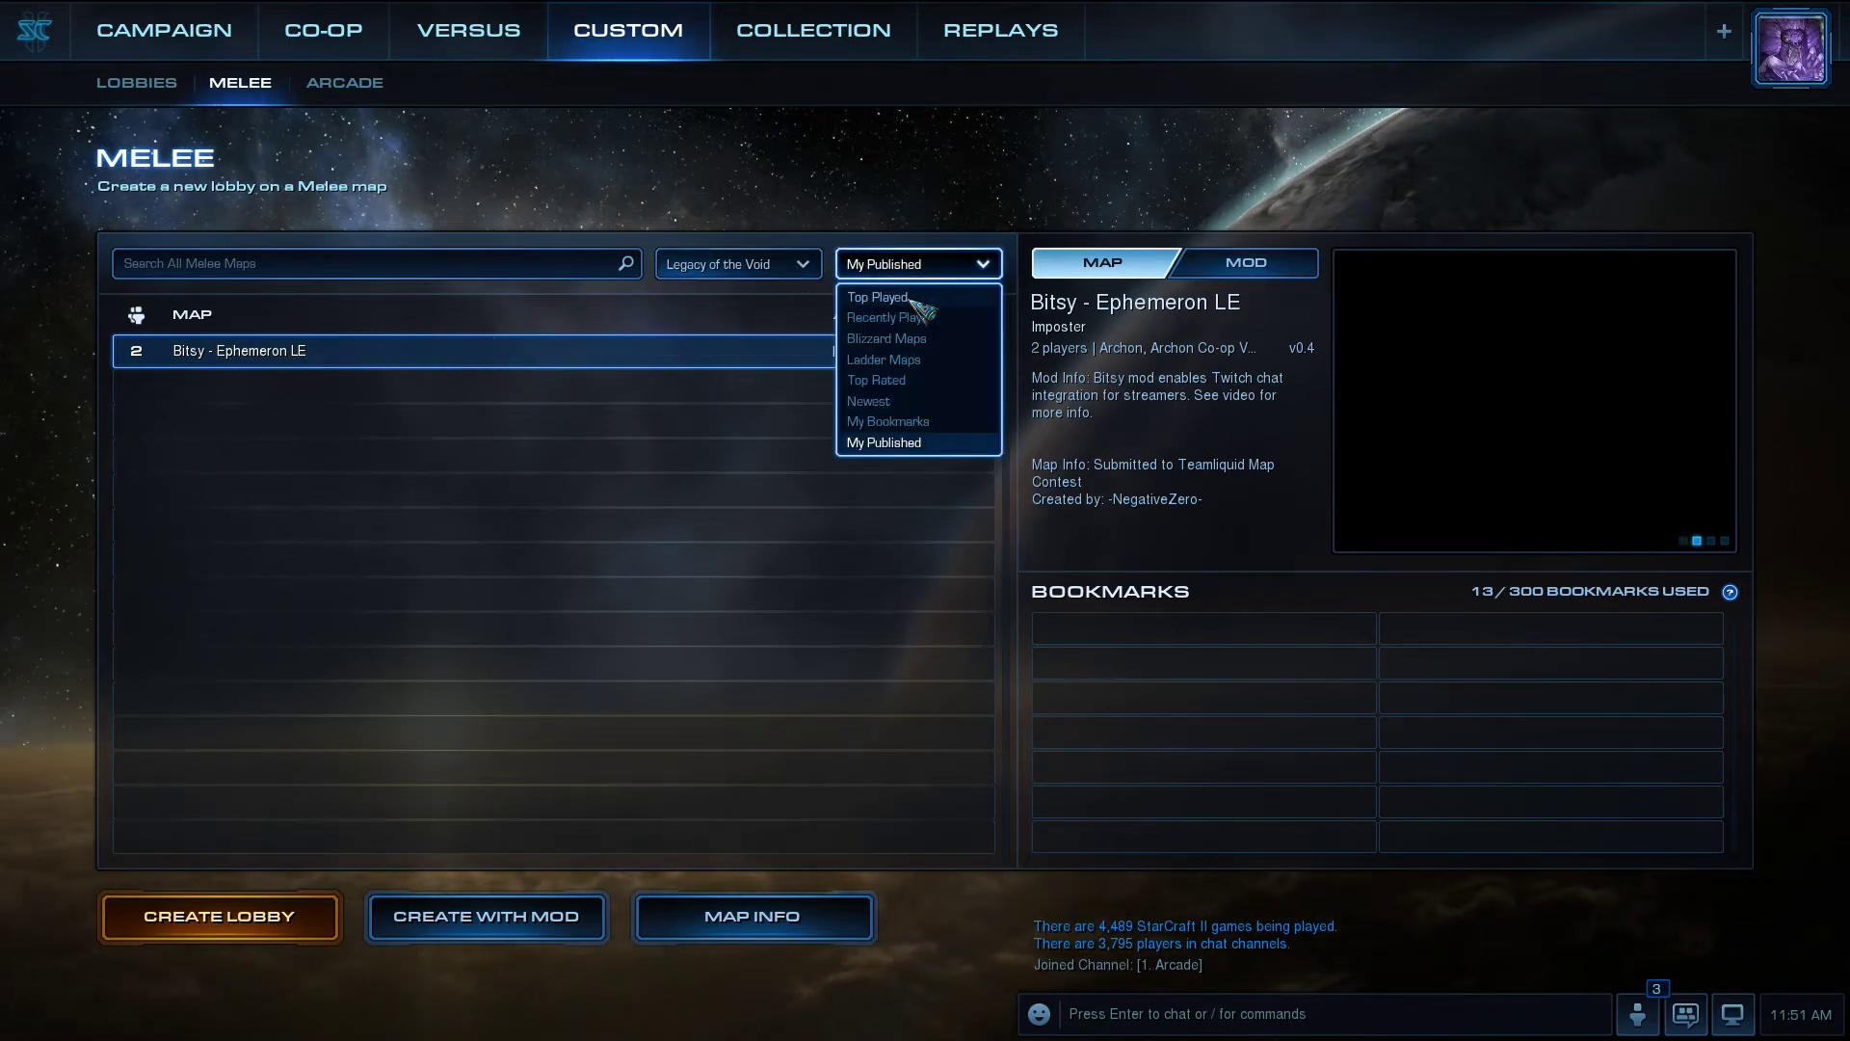
click(946, 298)
click(486, 268)
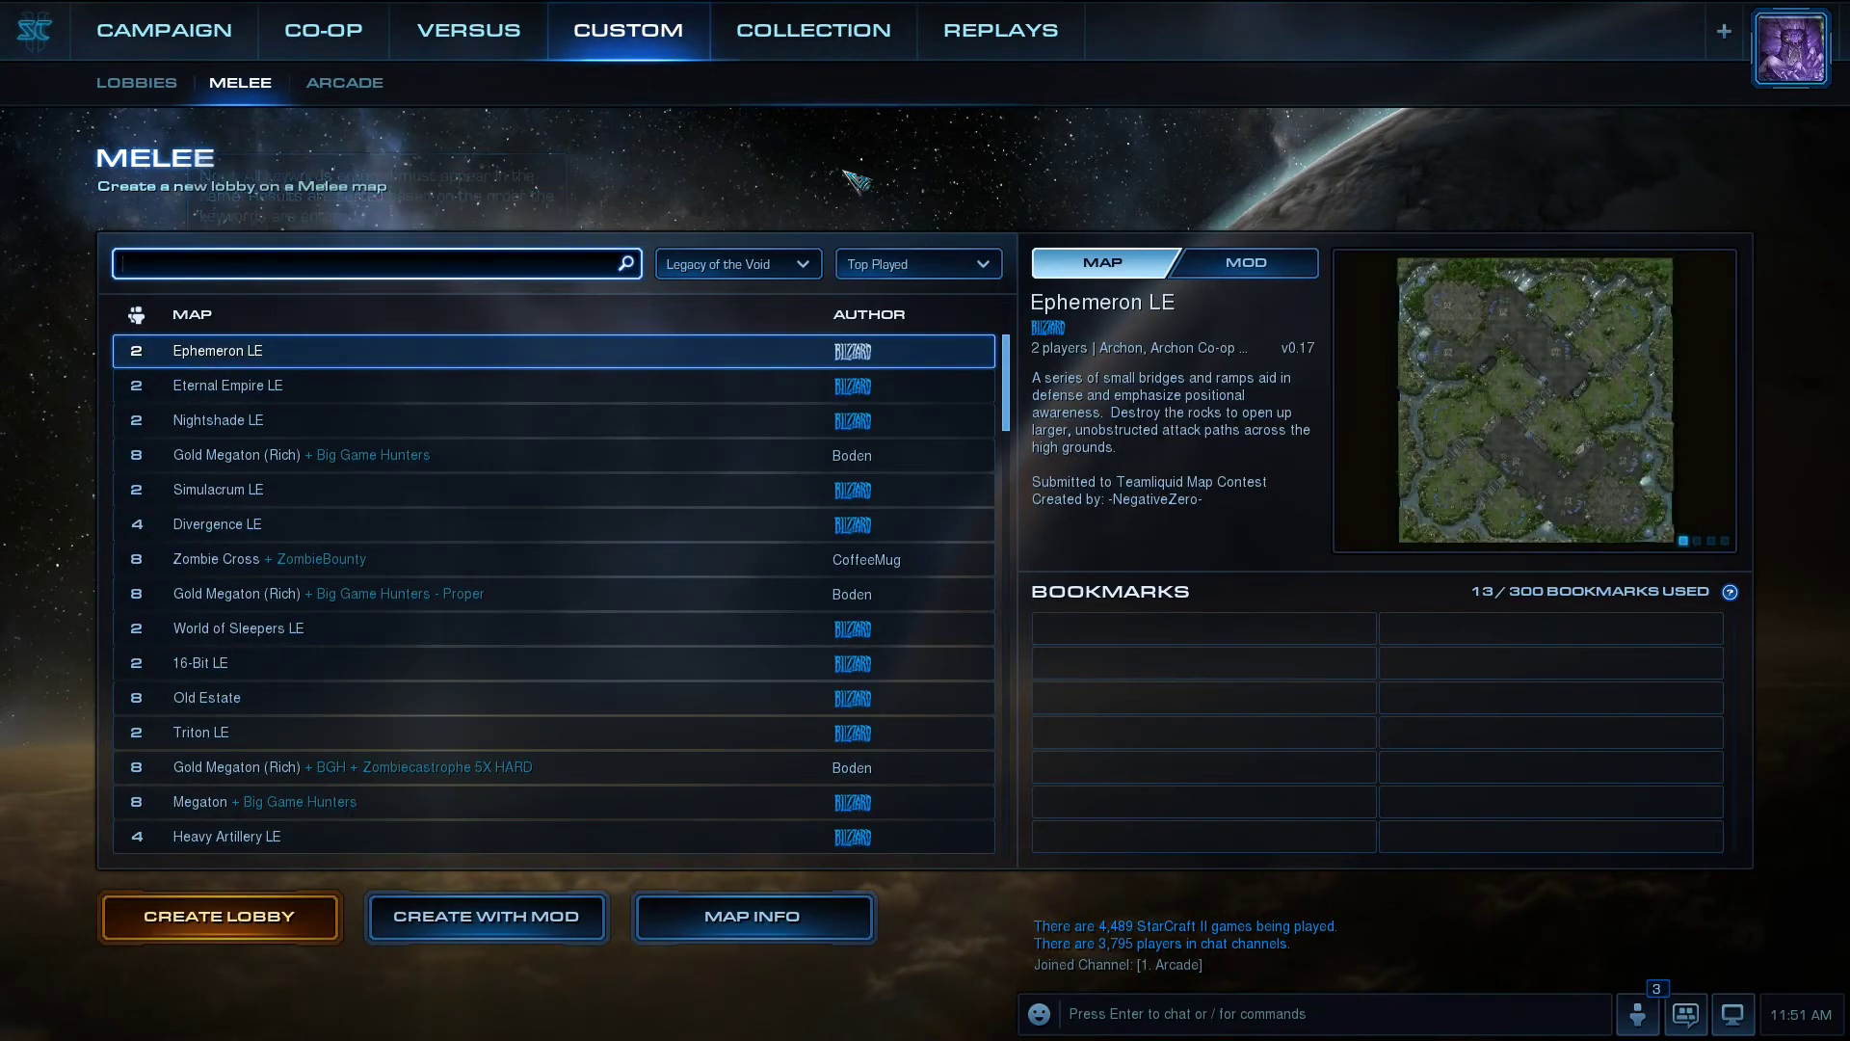
click(741, 264)
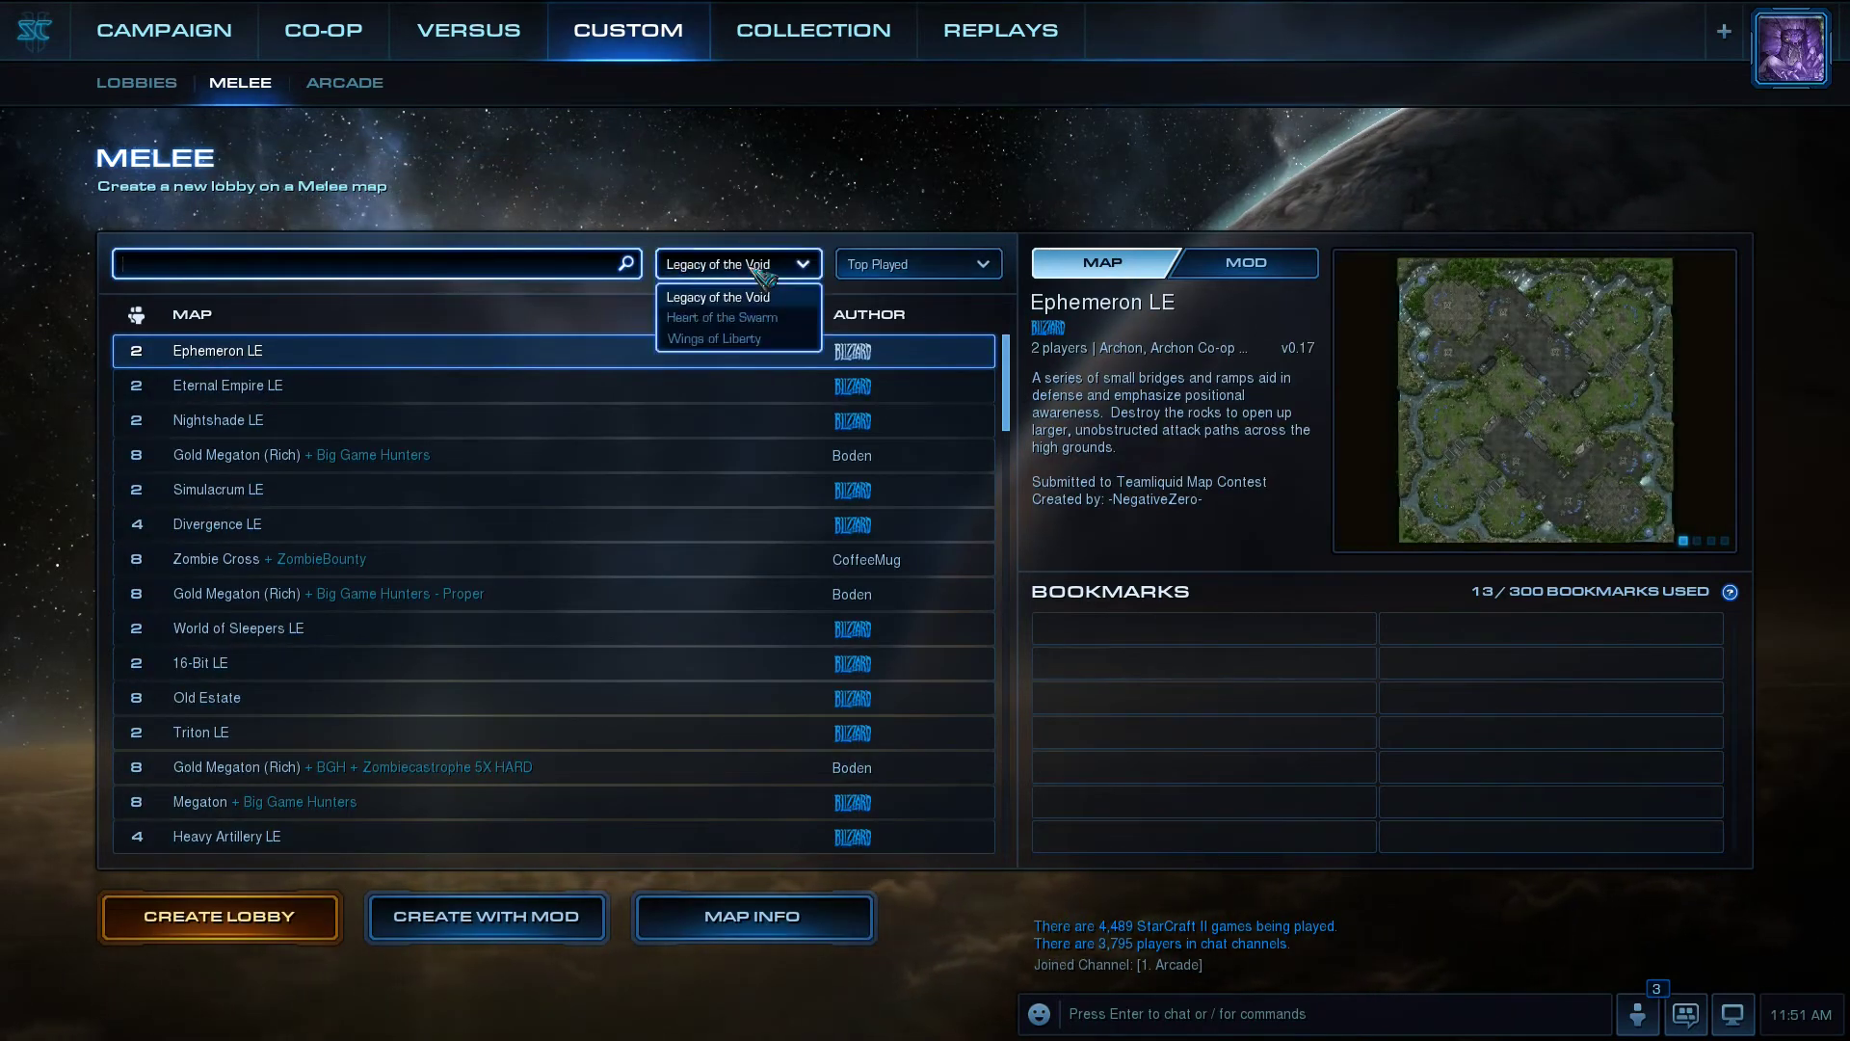
click(742, 264)
click(910, 264)
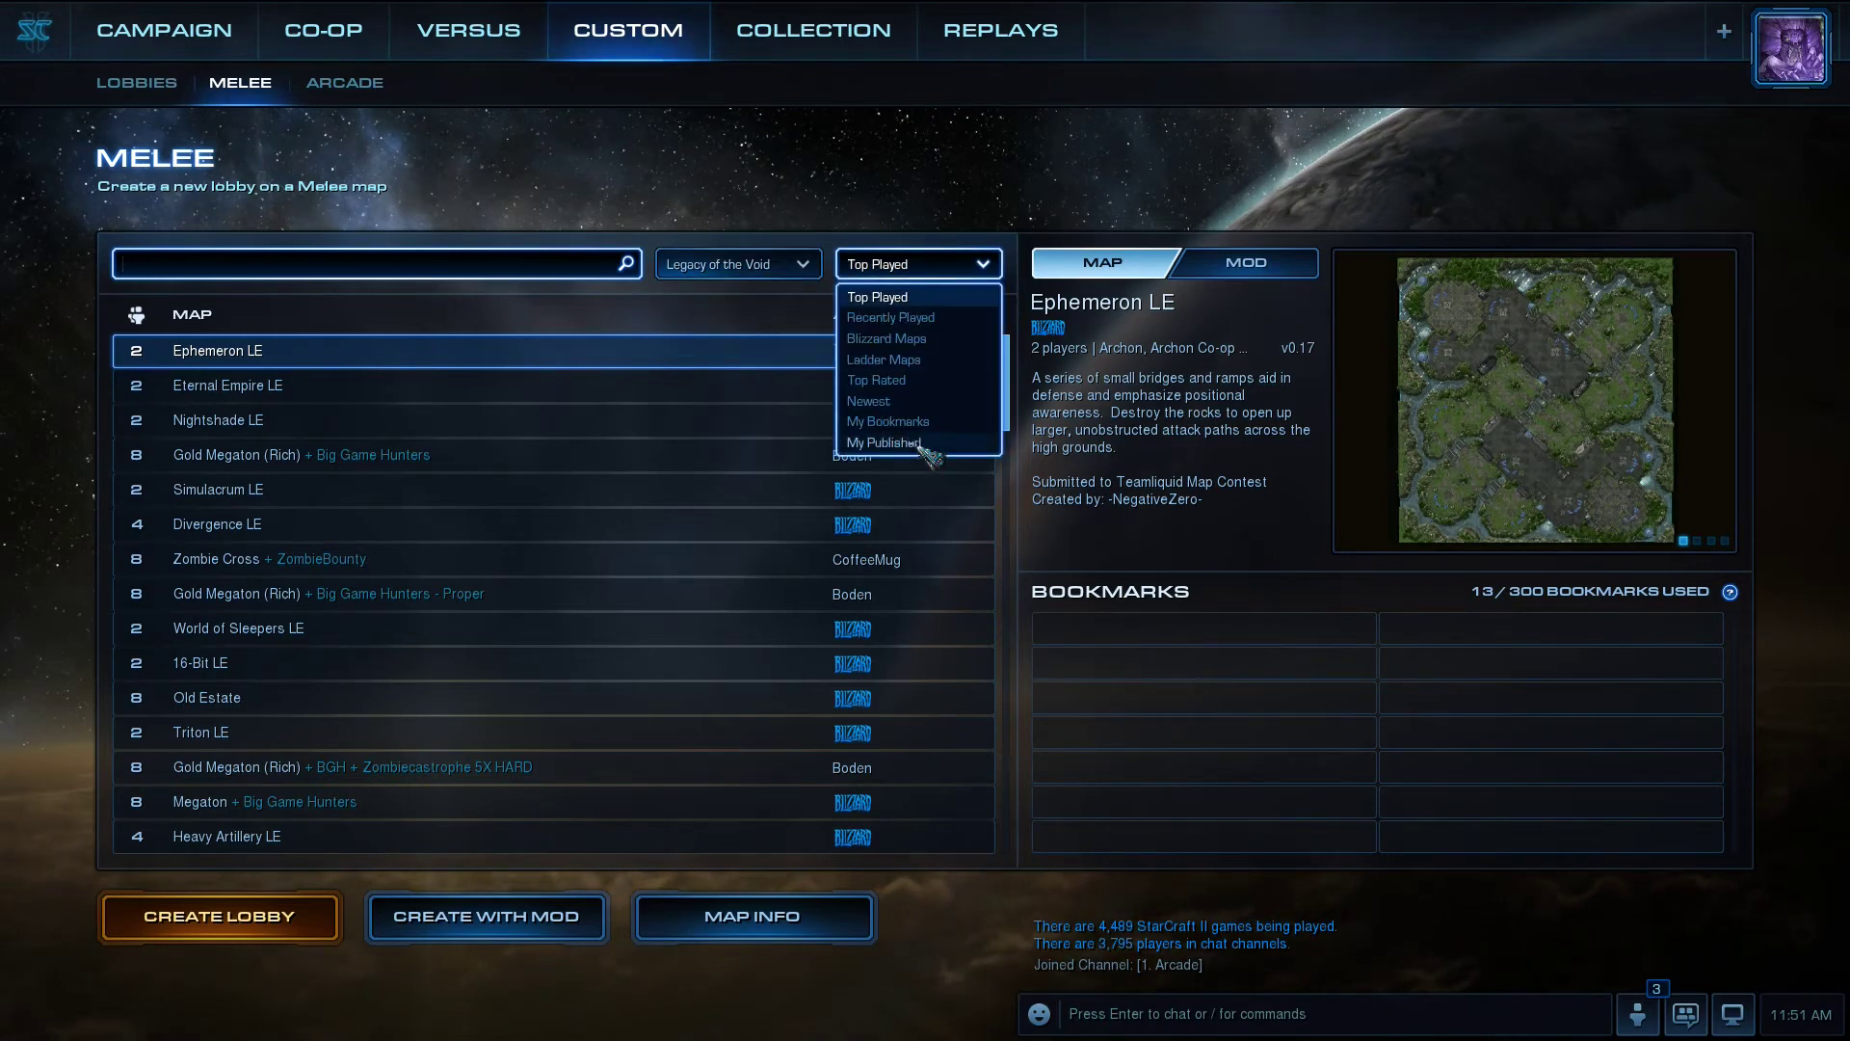
click(871, 442)
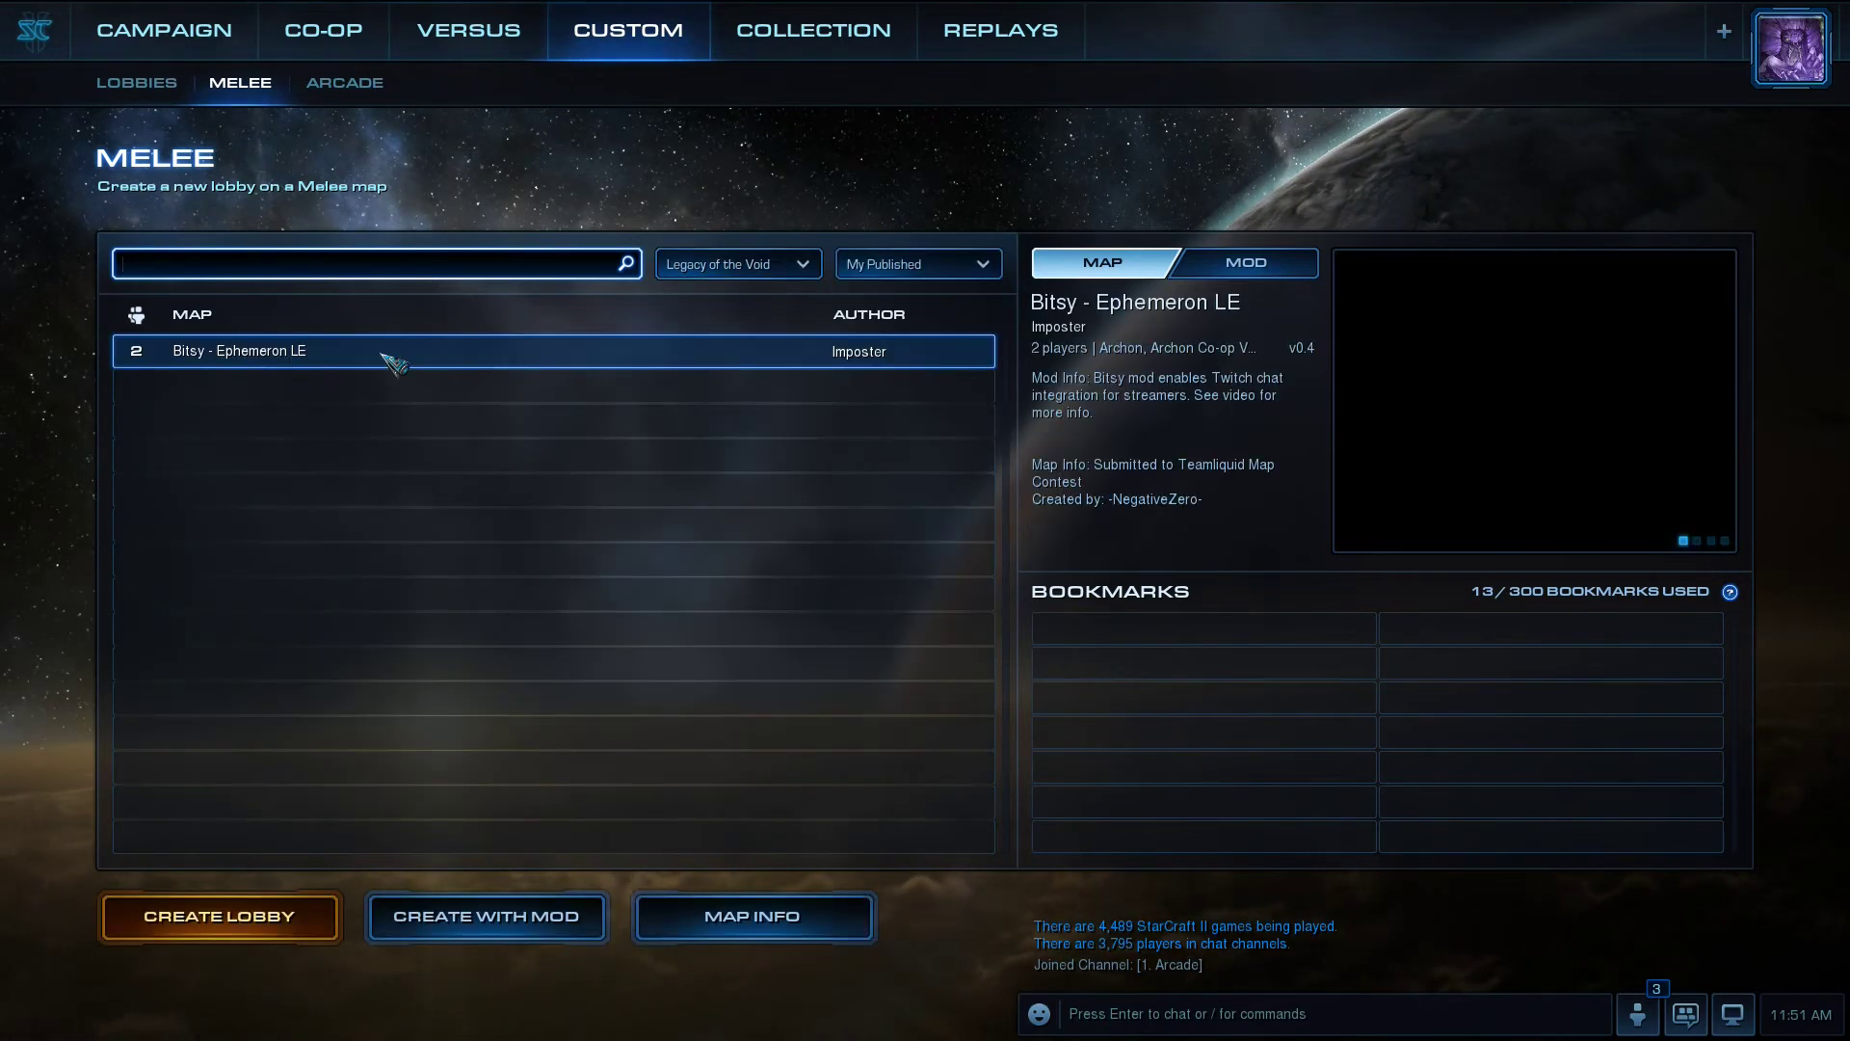
- Create a lobby on the Bitsy - Ephemeron LE map, add an A.I. opponent, and start the game
click(265, 901)
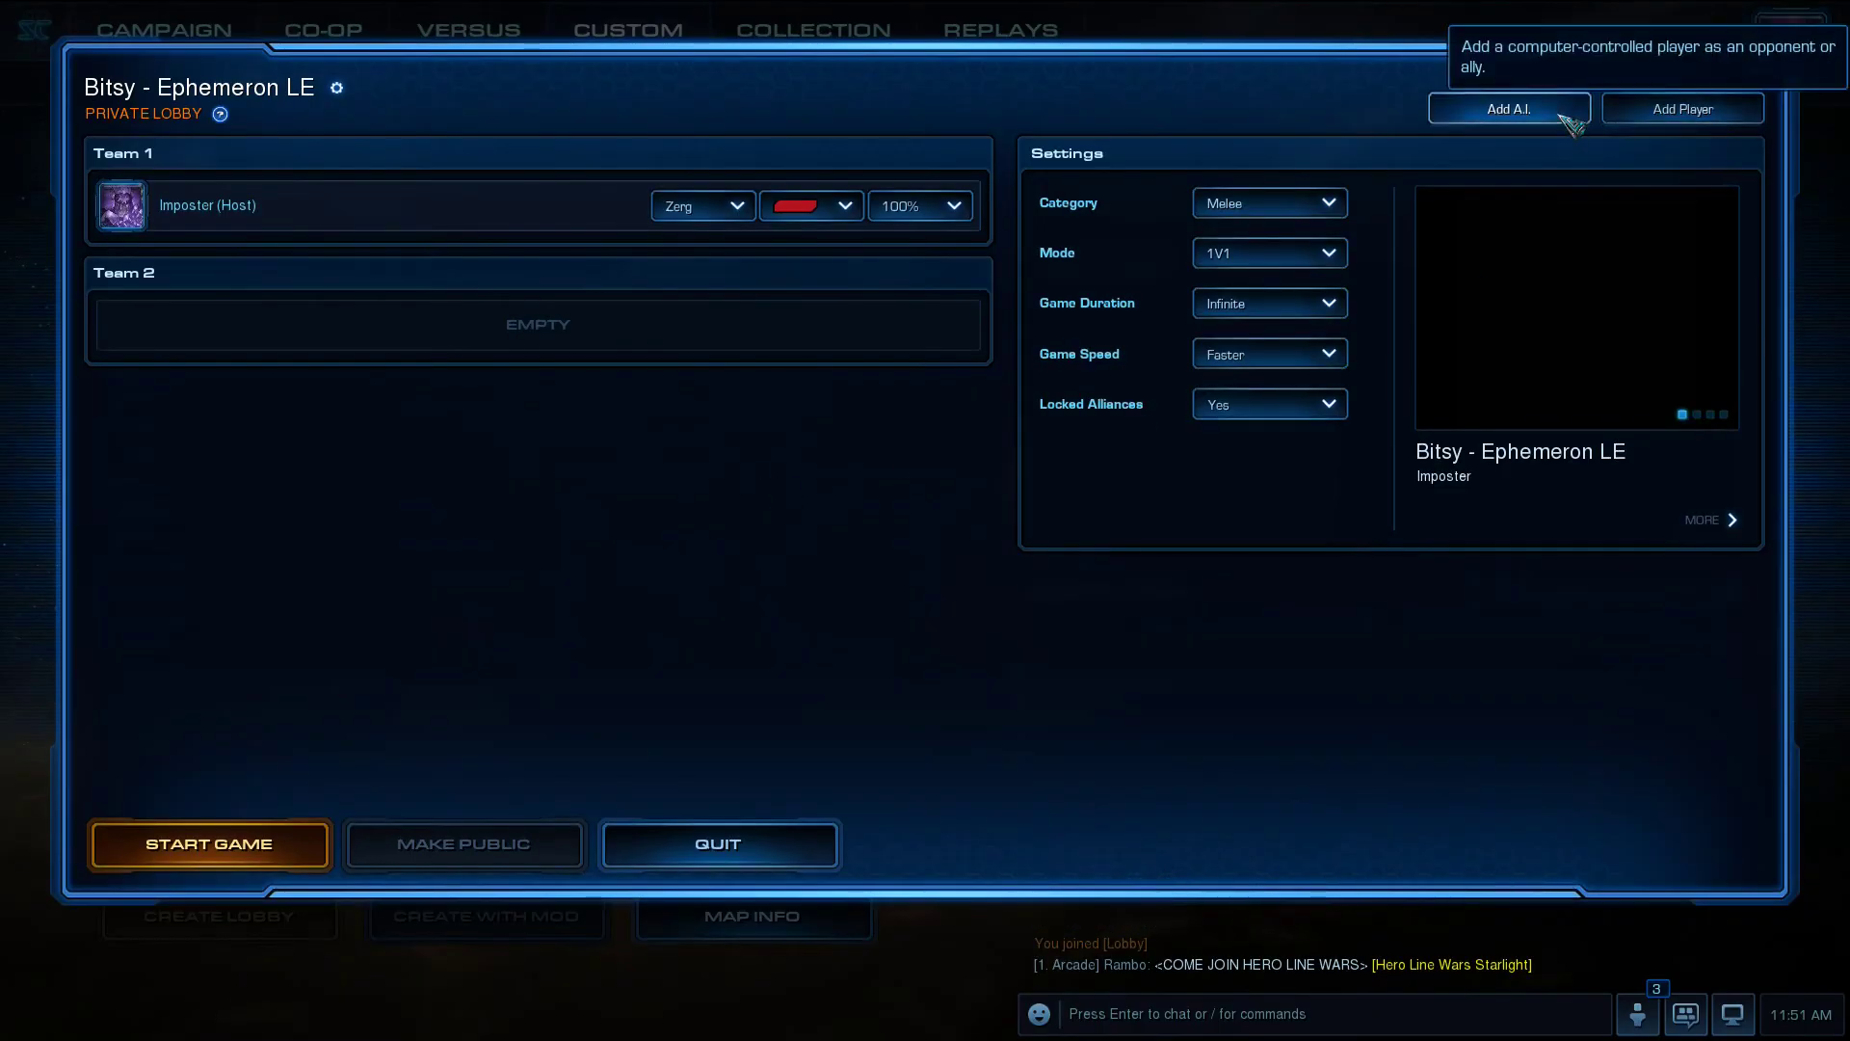
click(1560, 116)
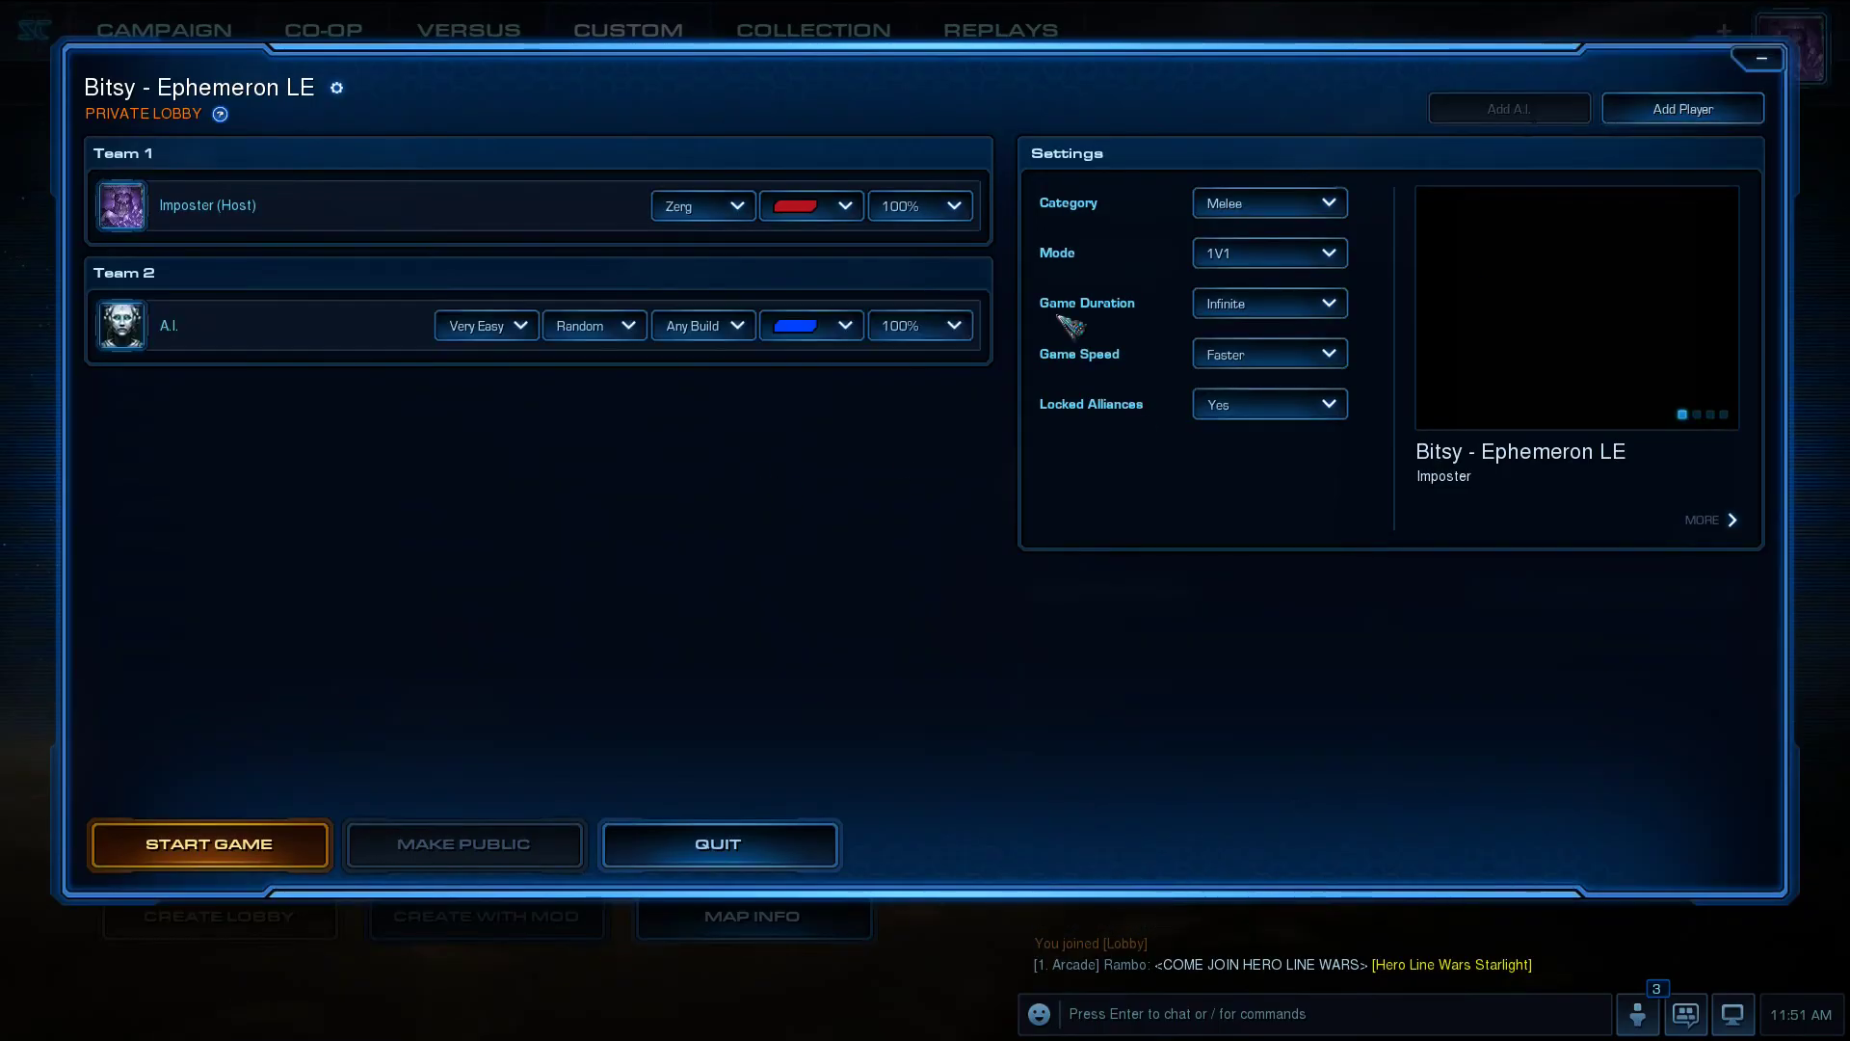
click(268, 846)
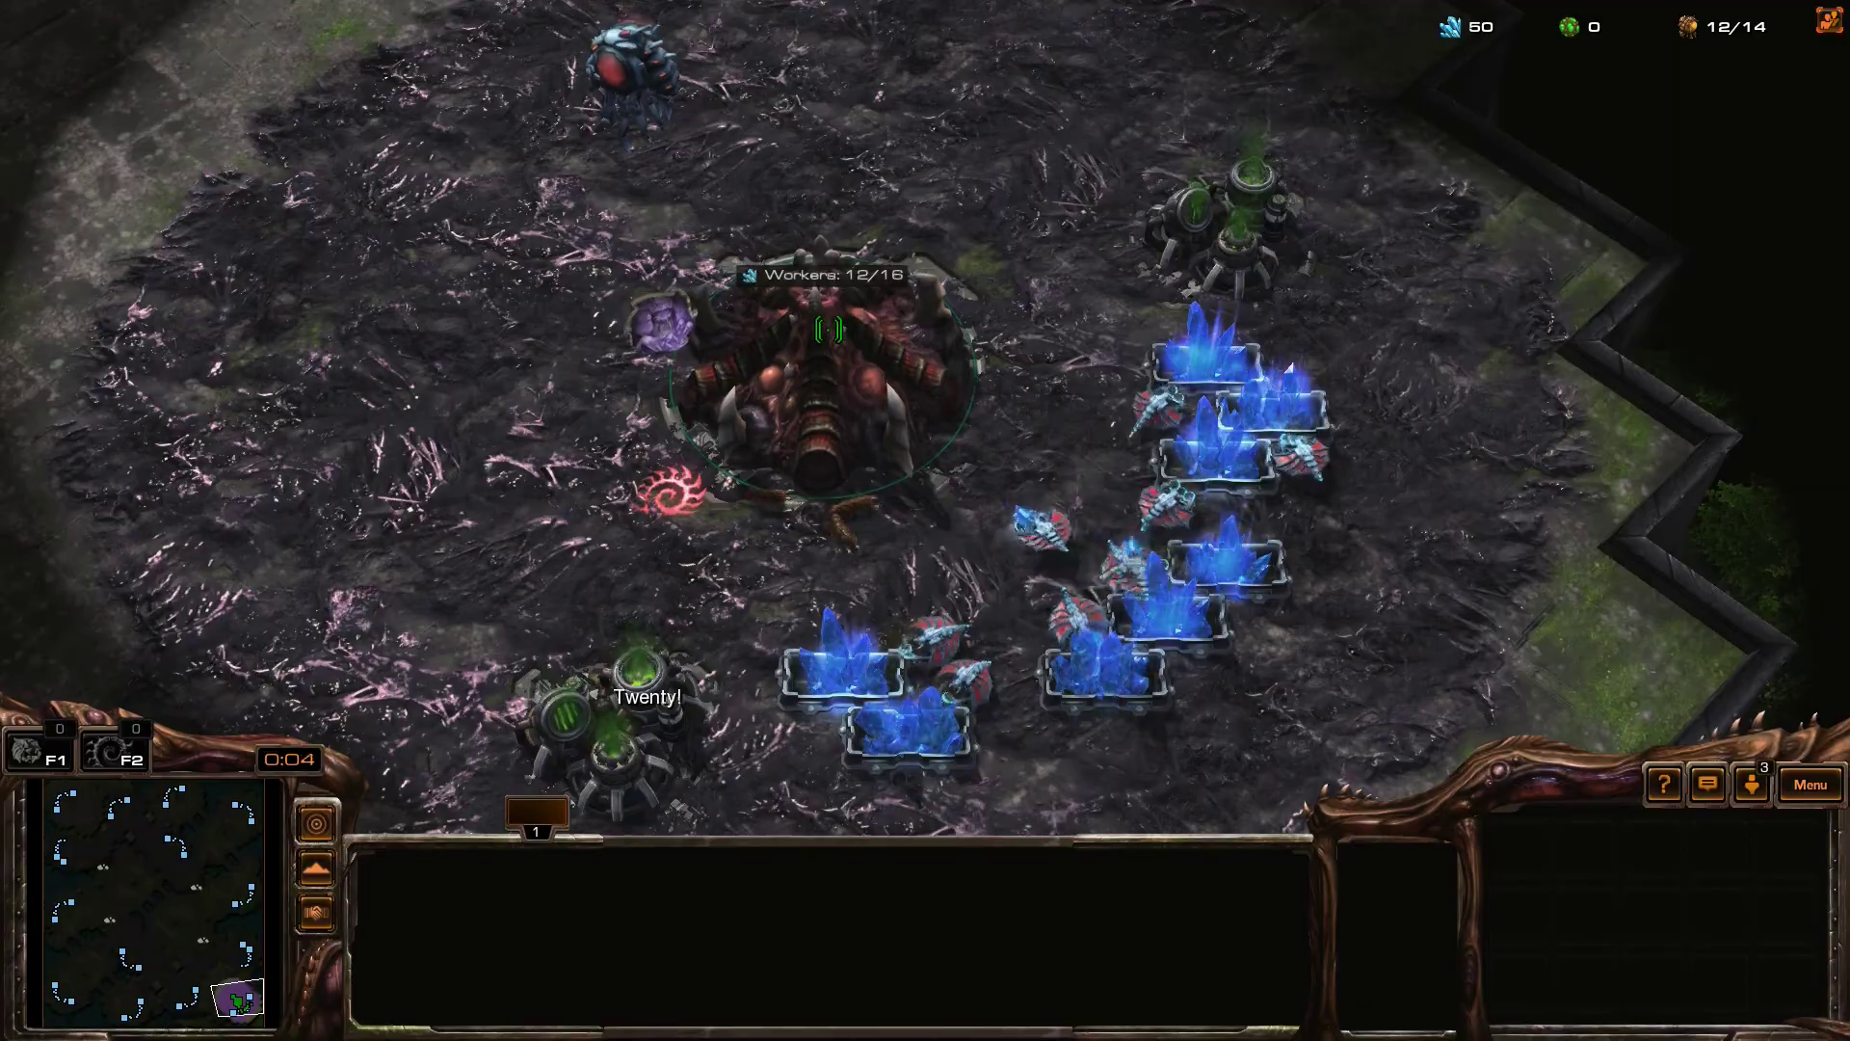
- Leave the running match and close its score screen
key(F10)
click(973, 433)
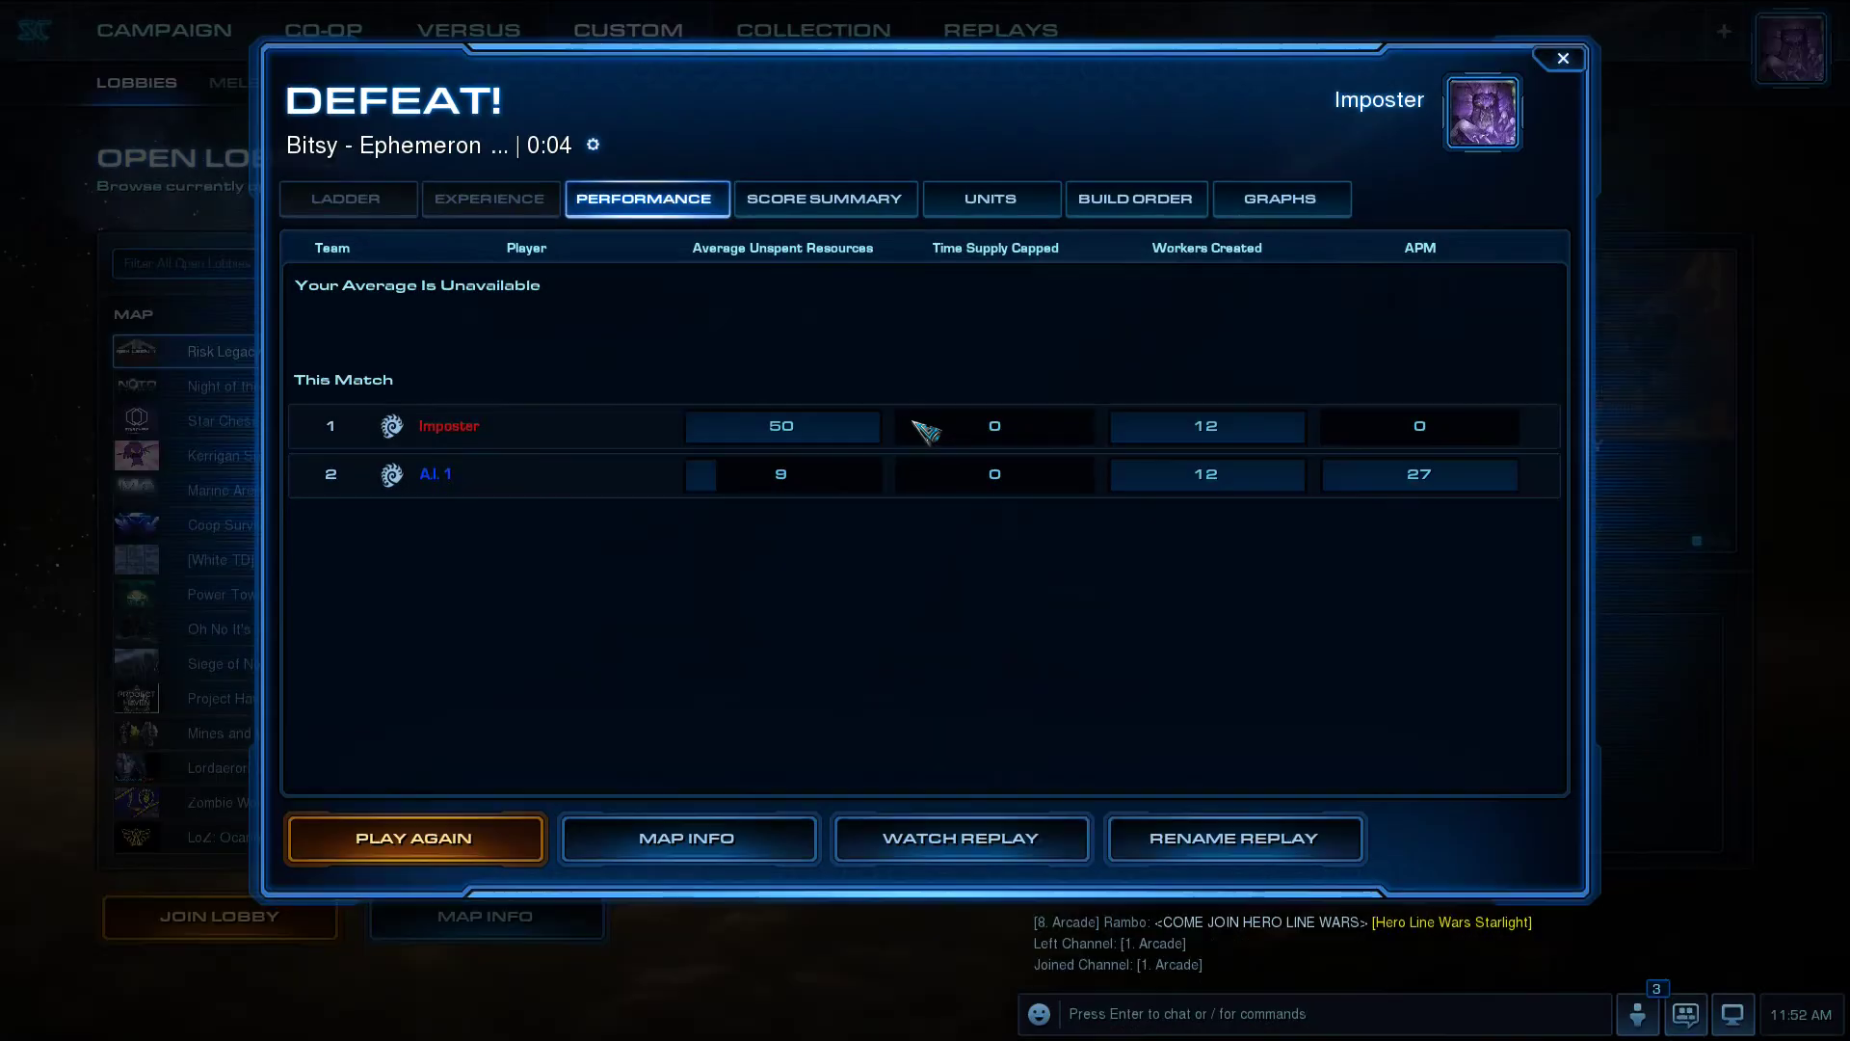
click(1562, 60)
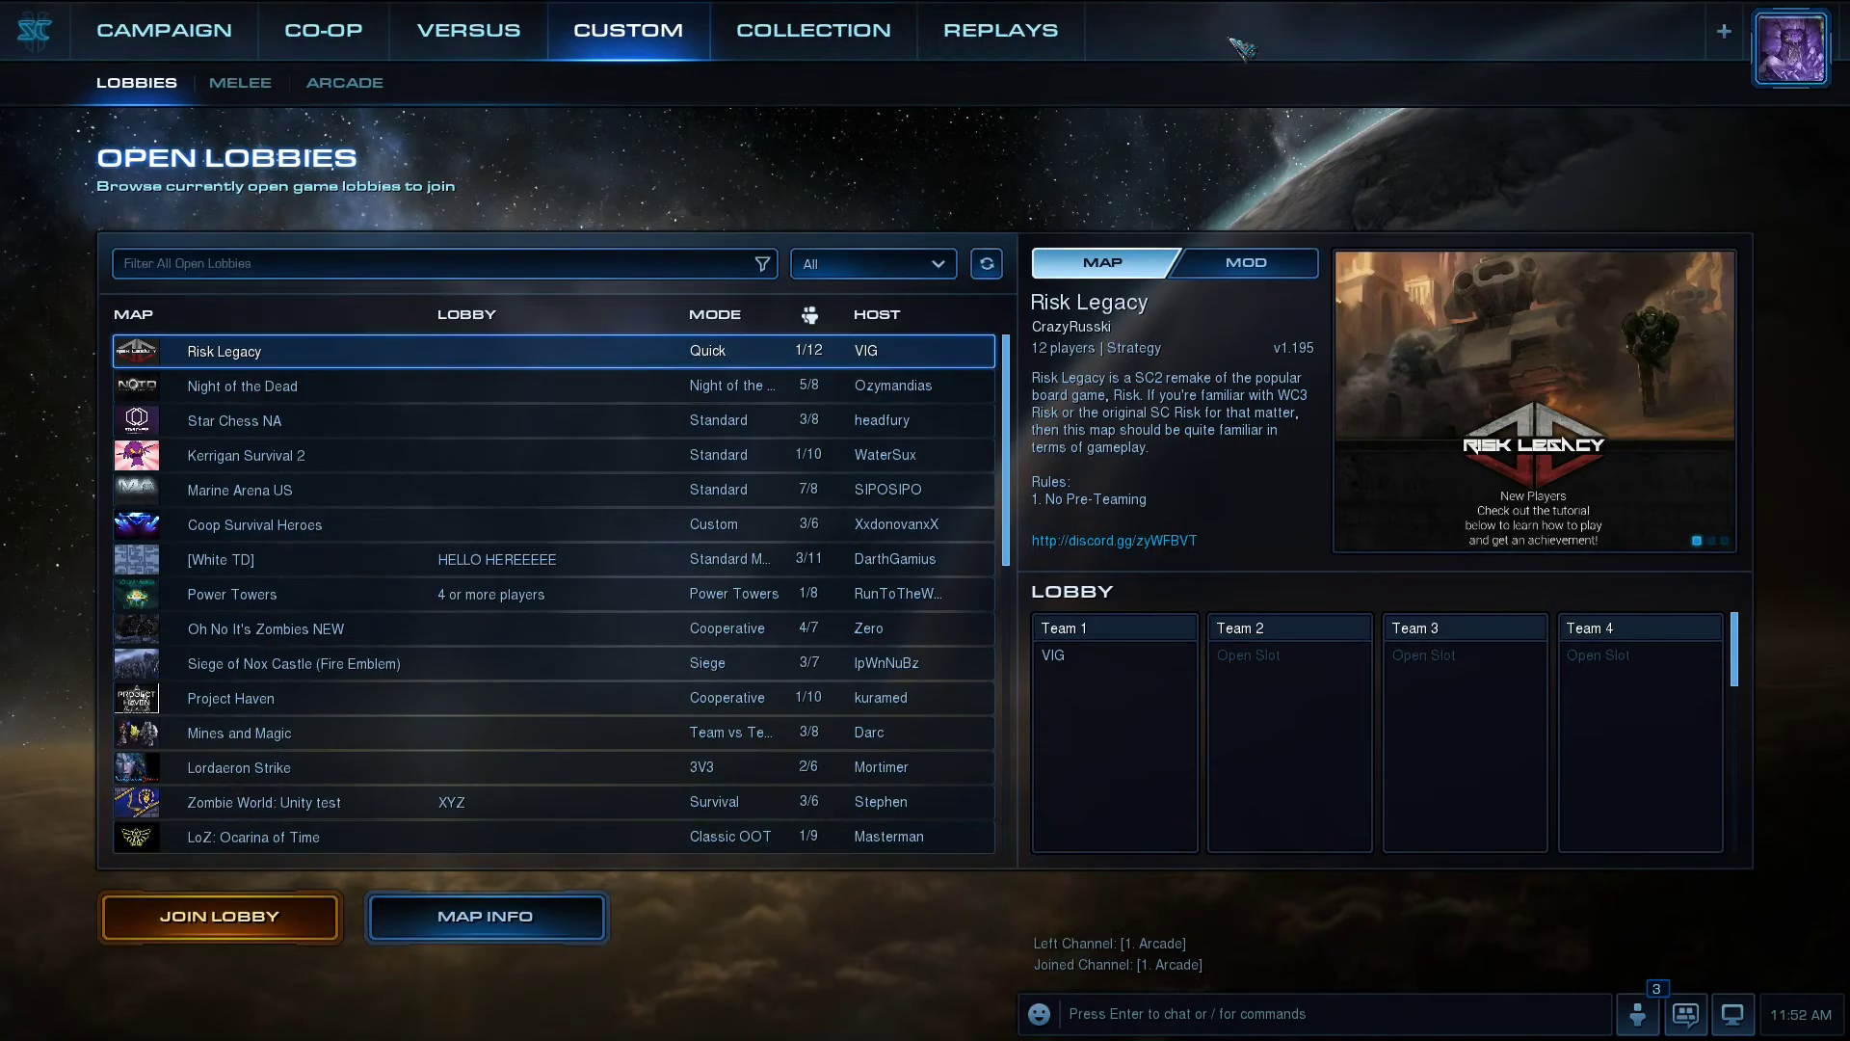
- Exit StarCraft II and move the Imposter's Bitsy Mod window toward the middle of the desktop
click(1733, 1014)
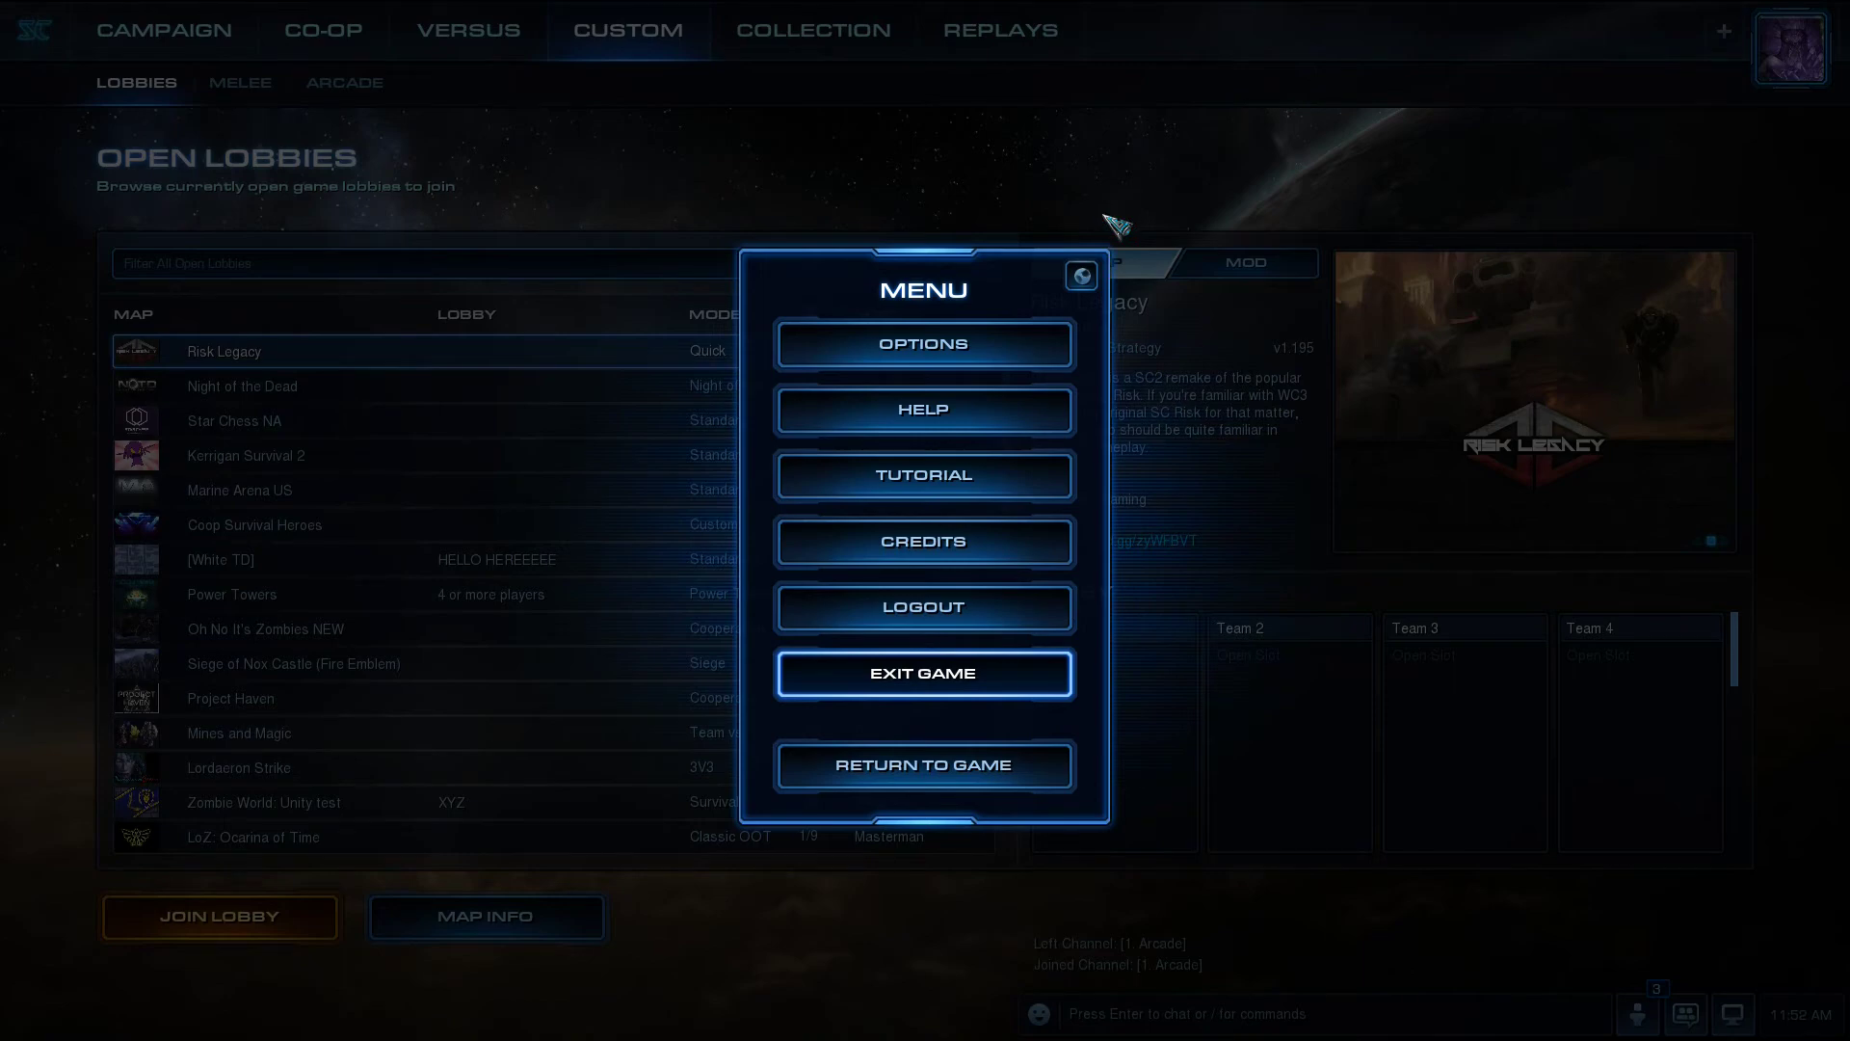
key(alt+Tab)
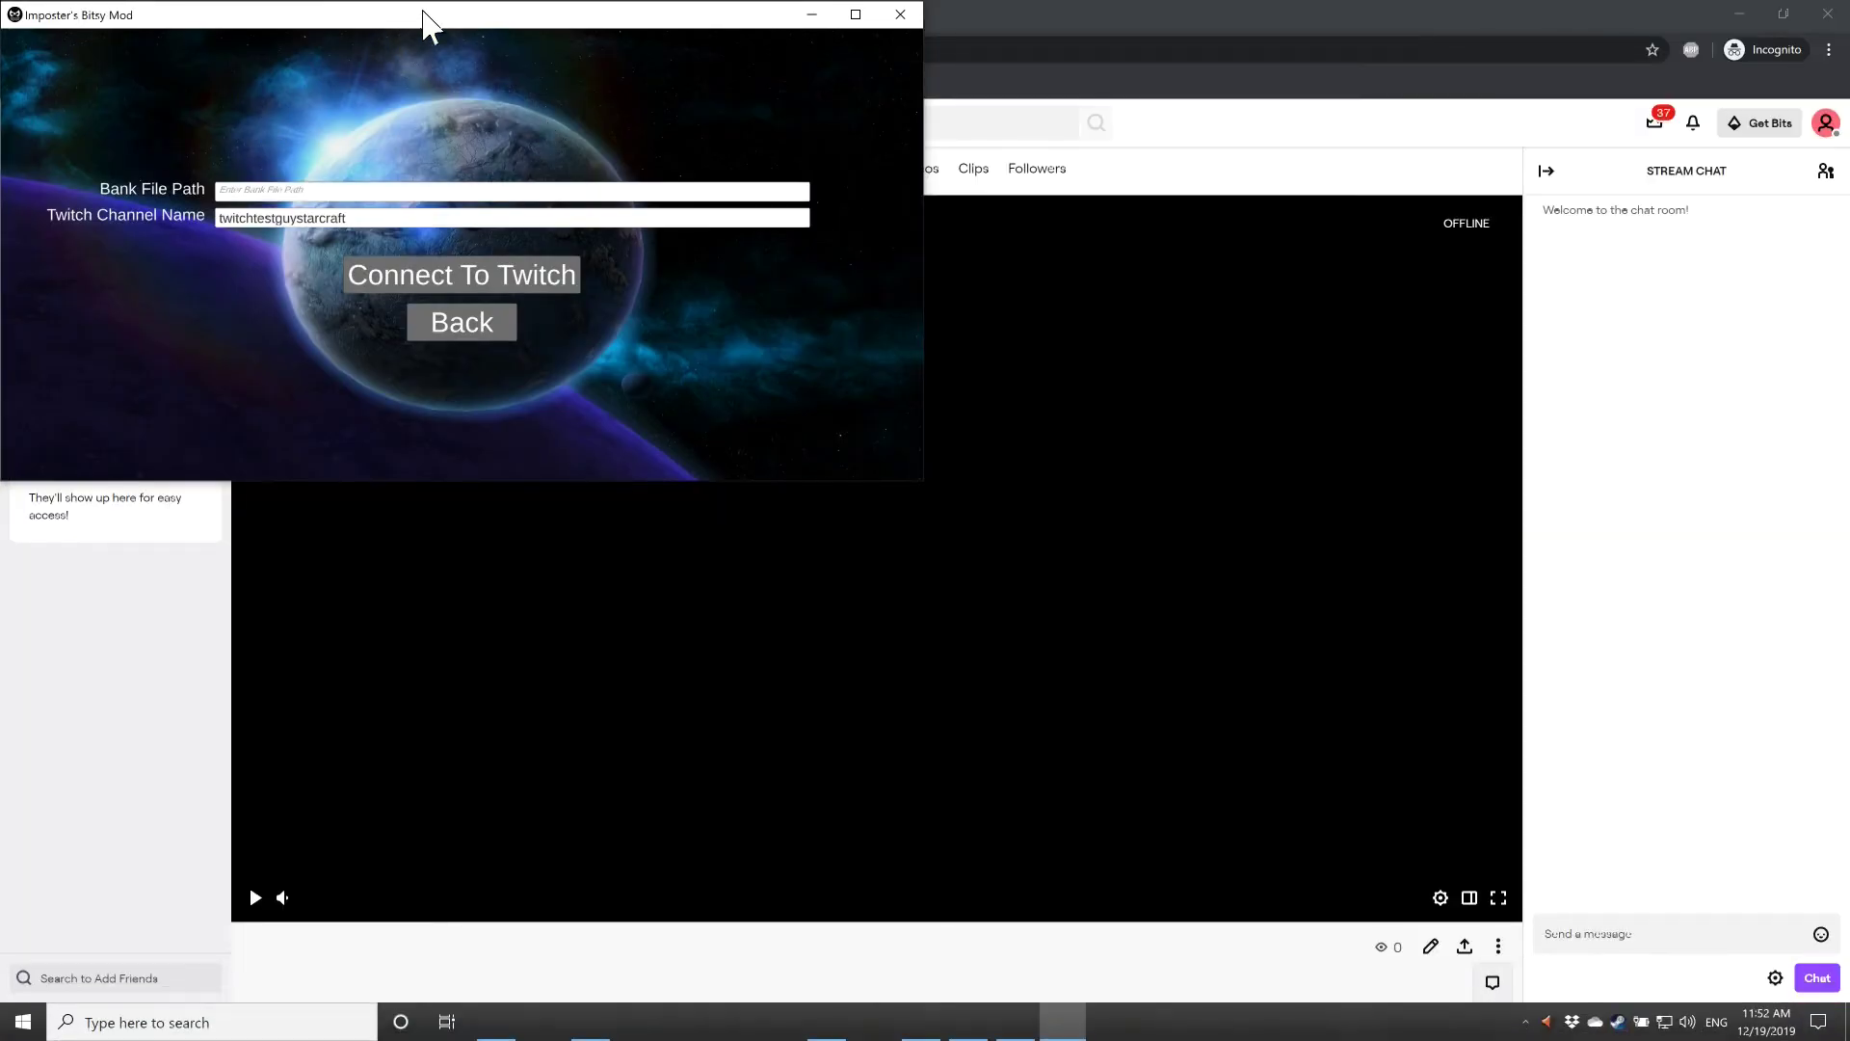
drag(401, 27, 774, 315)
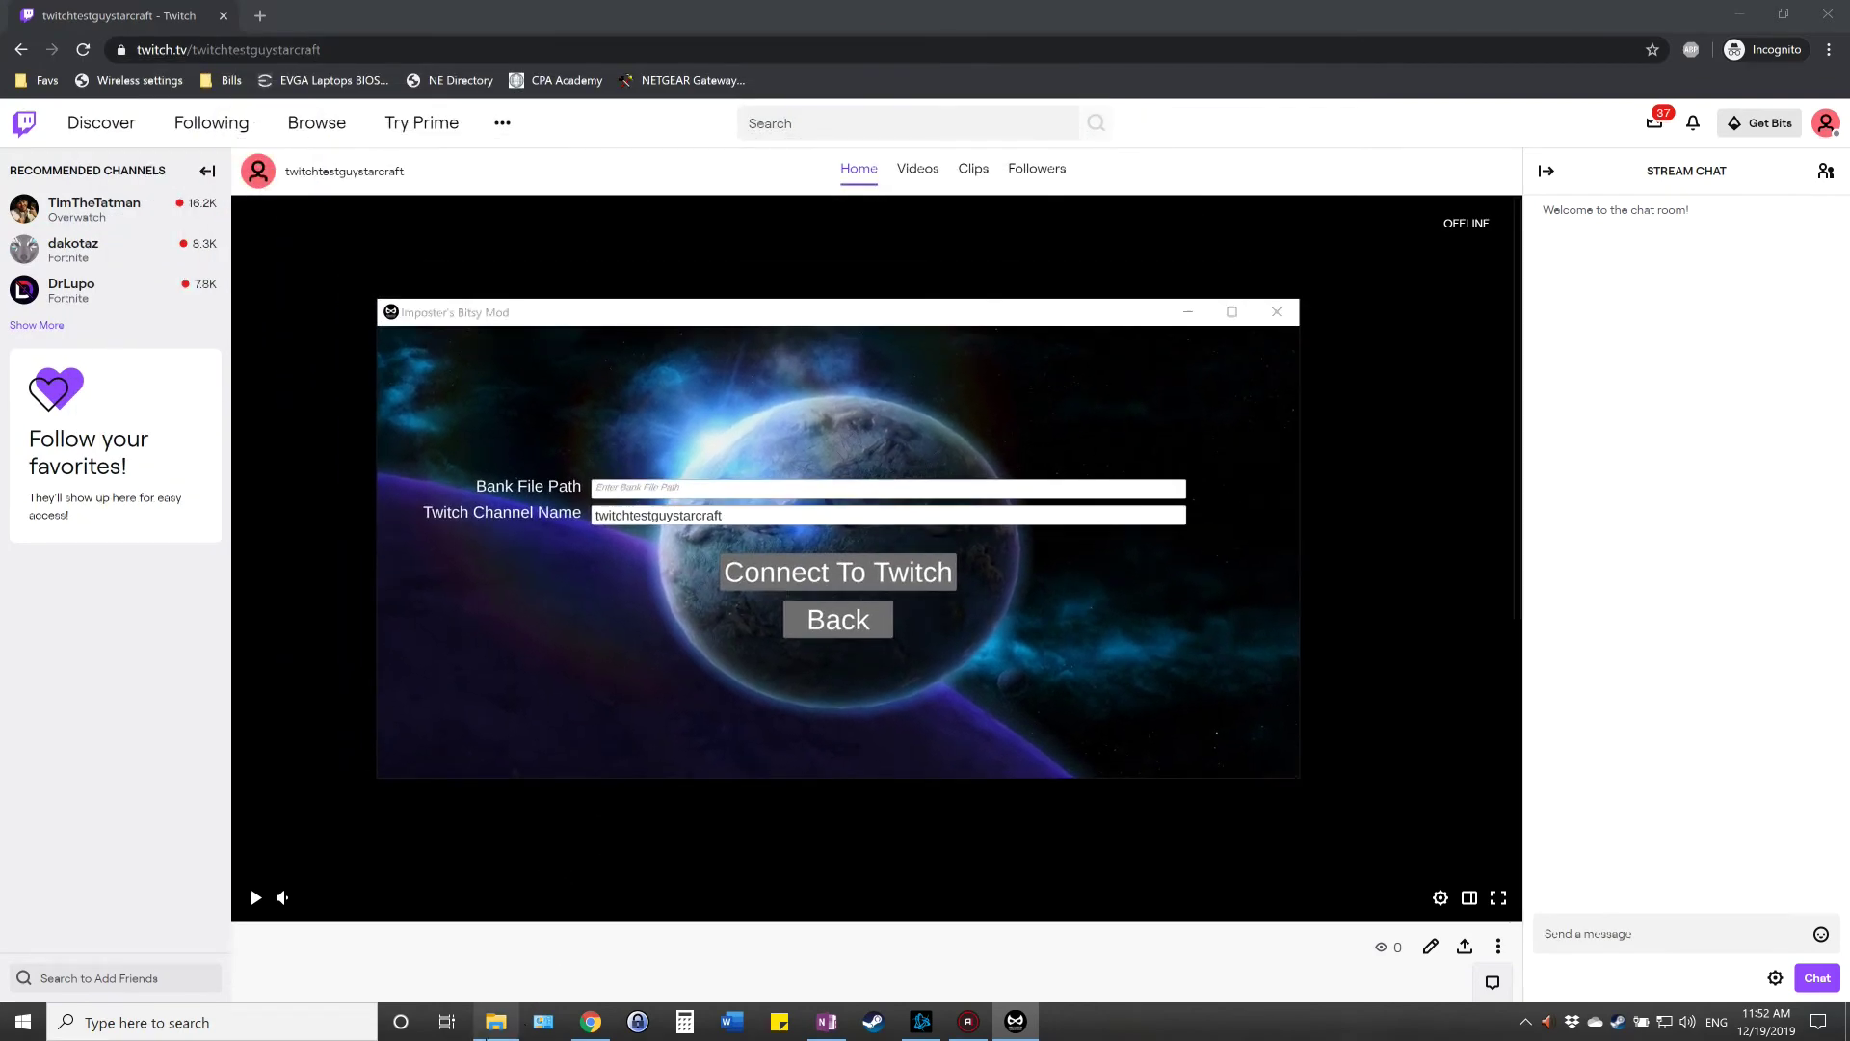
- Open a new maximized File Explorer window and go to the StarCraft II folder in Documents
click(495, 1021)
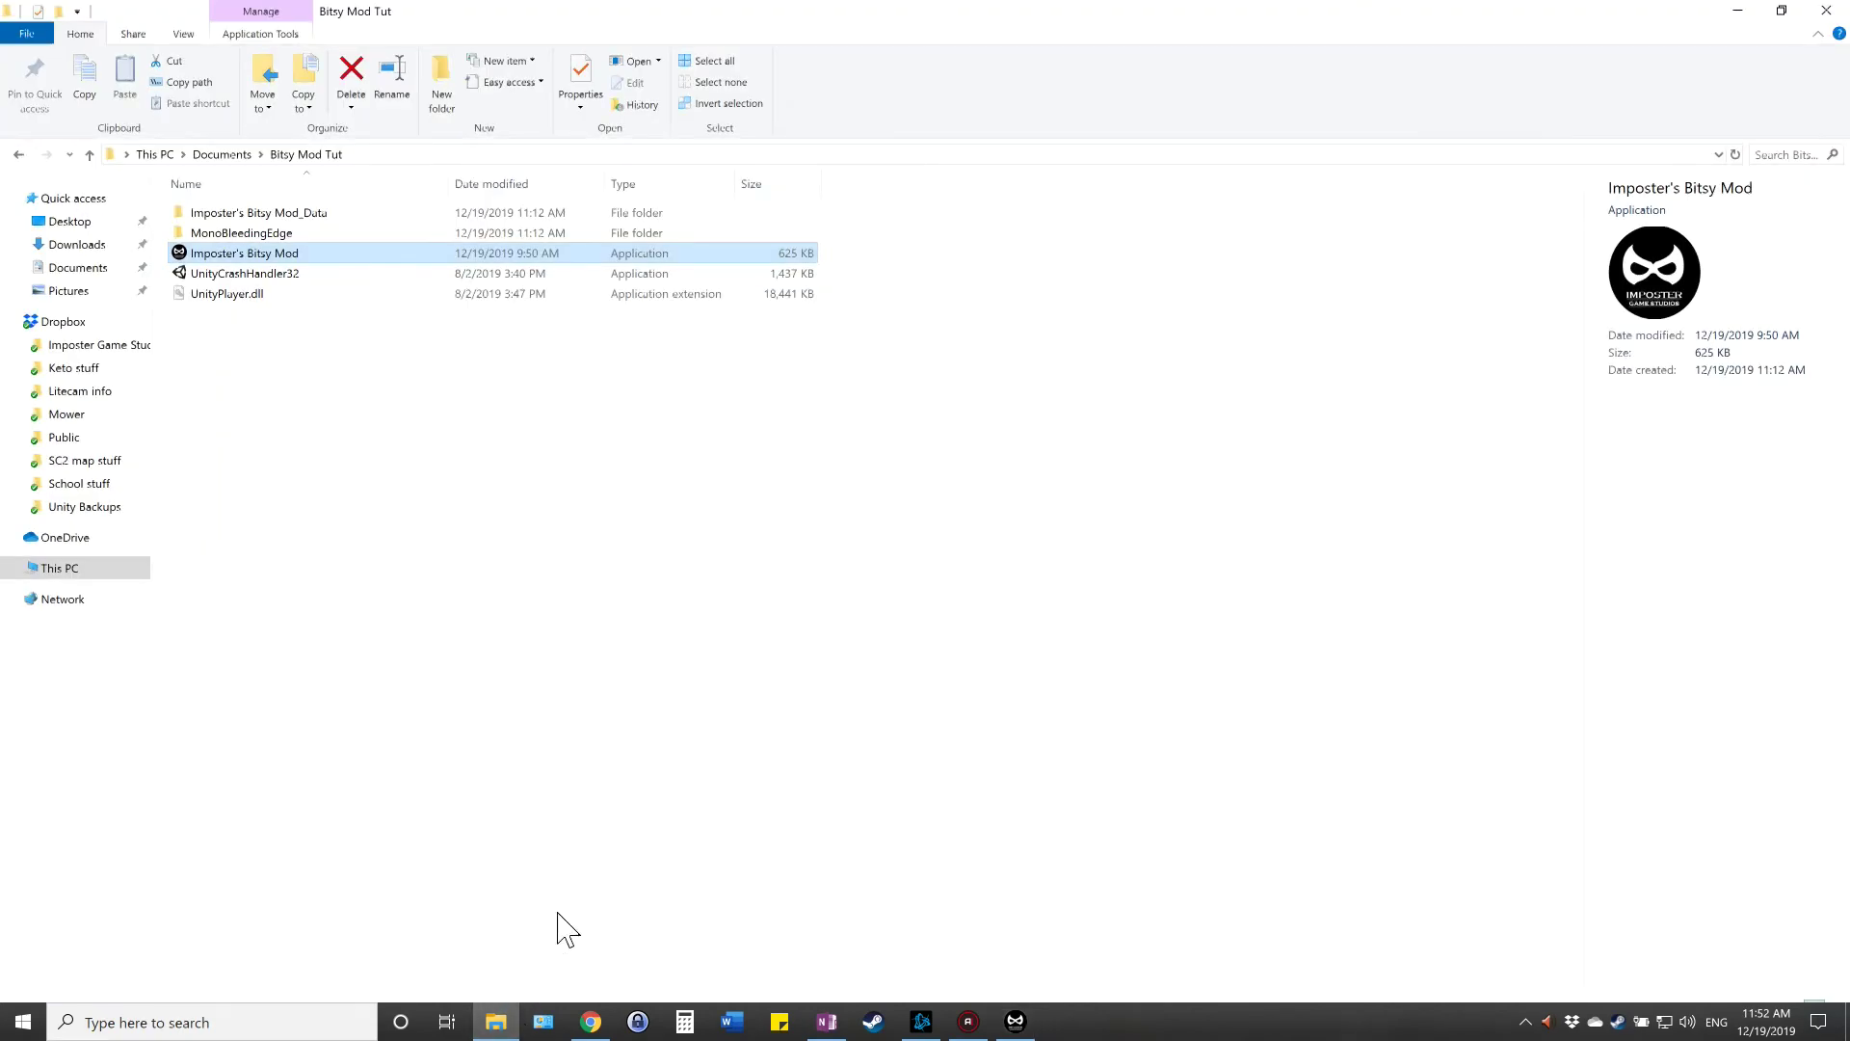
right_click(496, 1022)
click(489, 923)
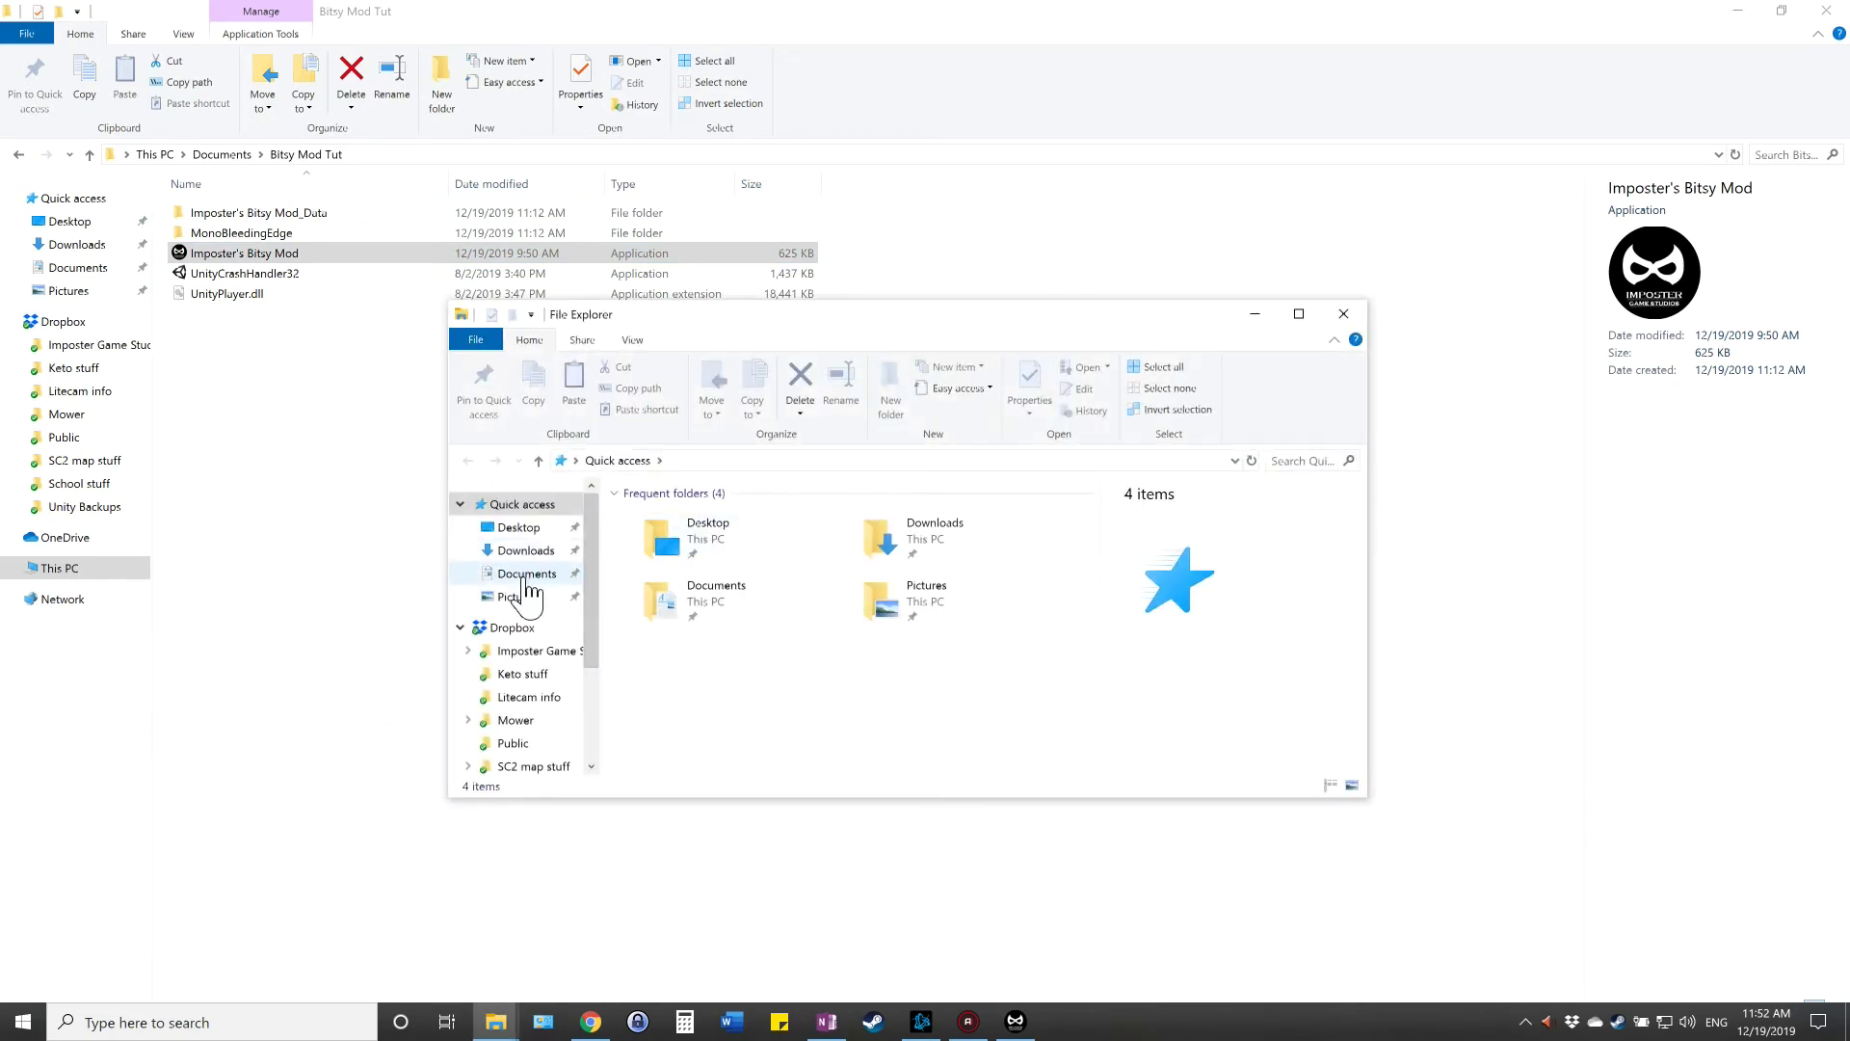
click(527, 576)
click(1298, 314)
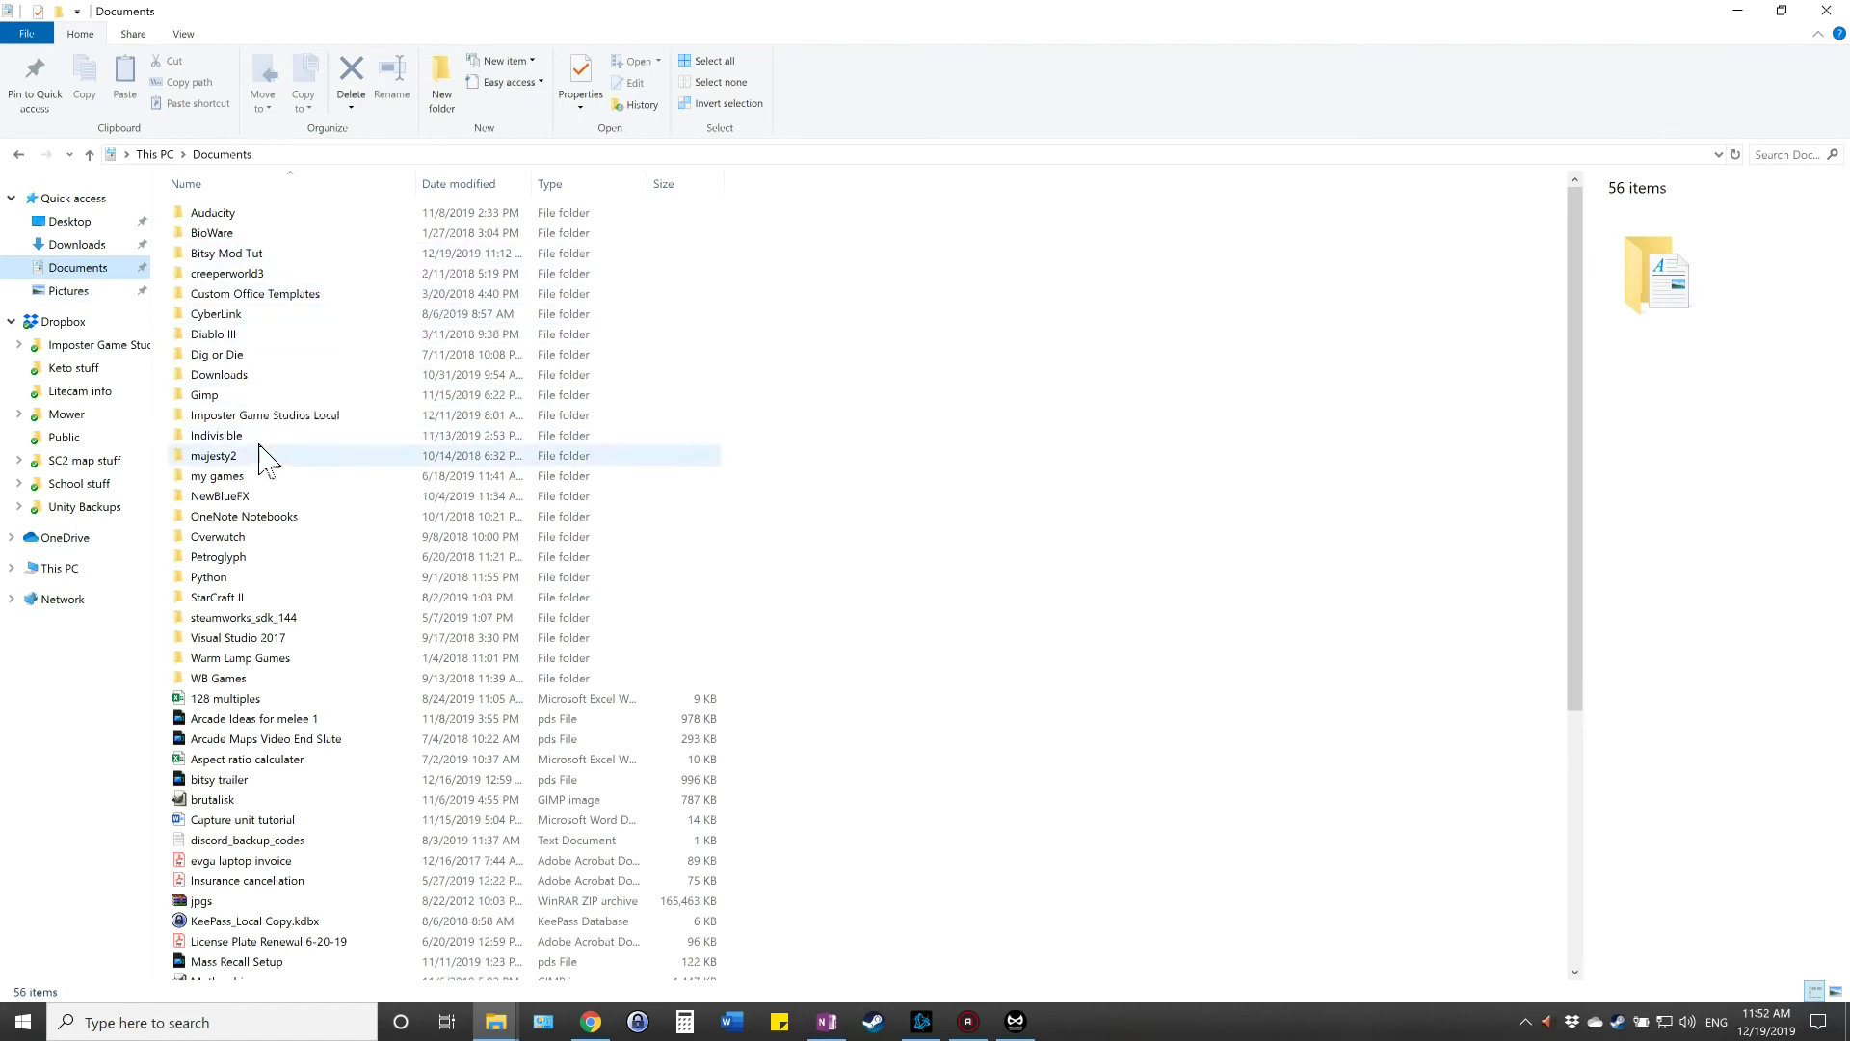
double_click(247, 599)
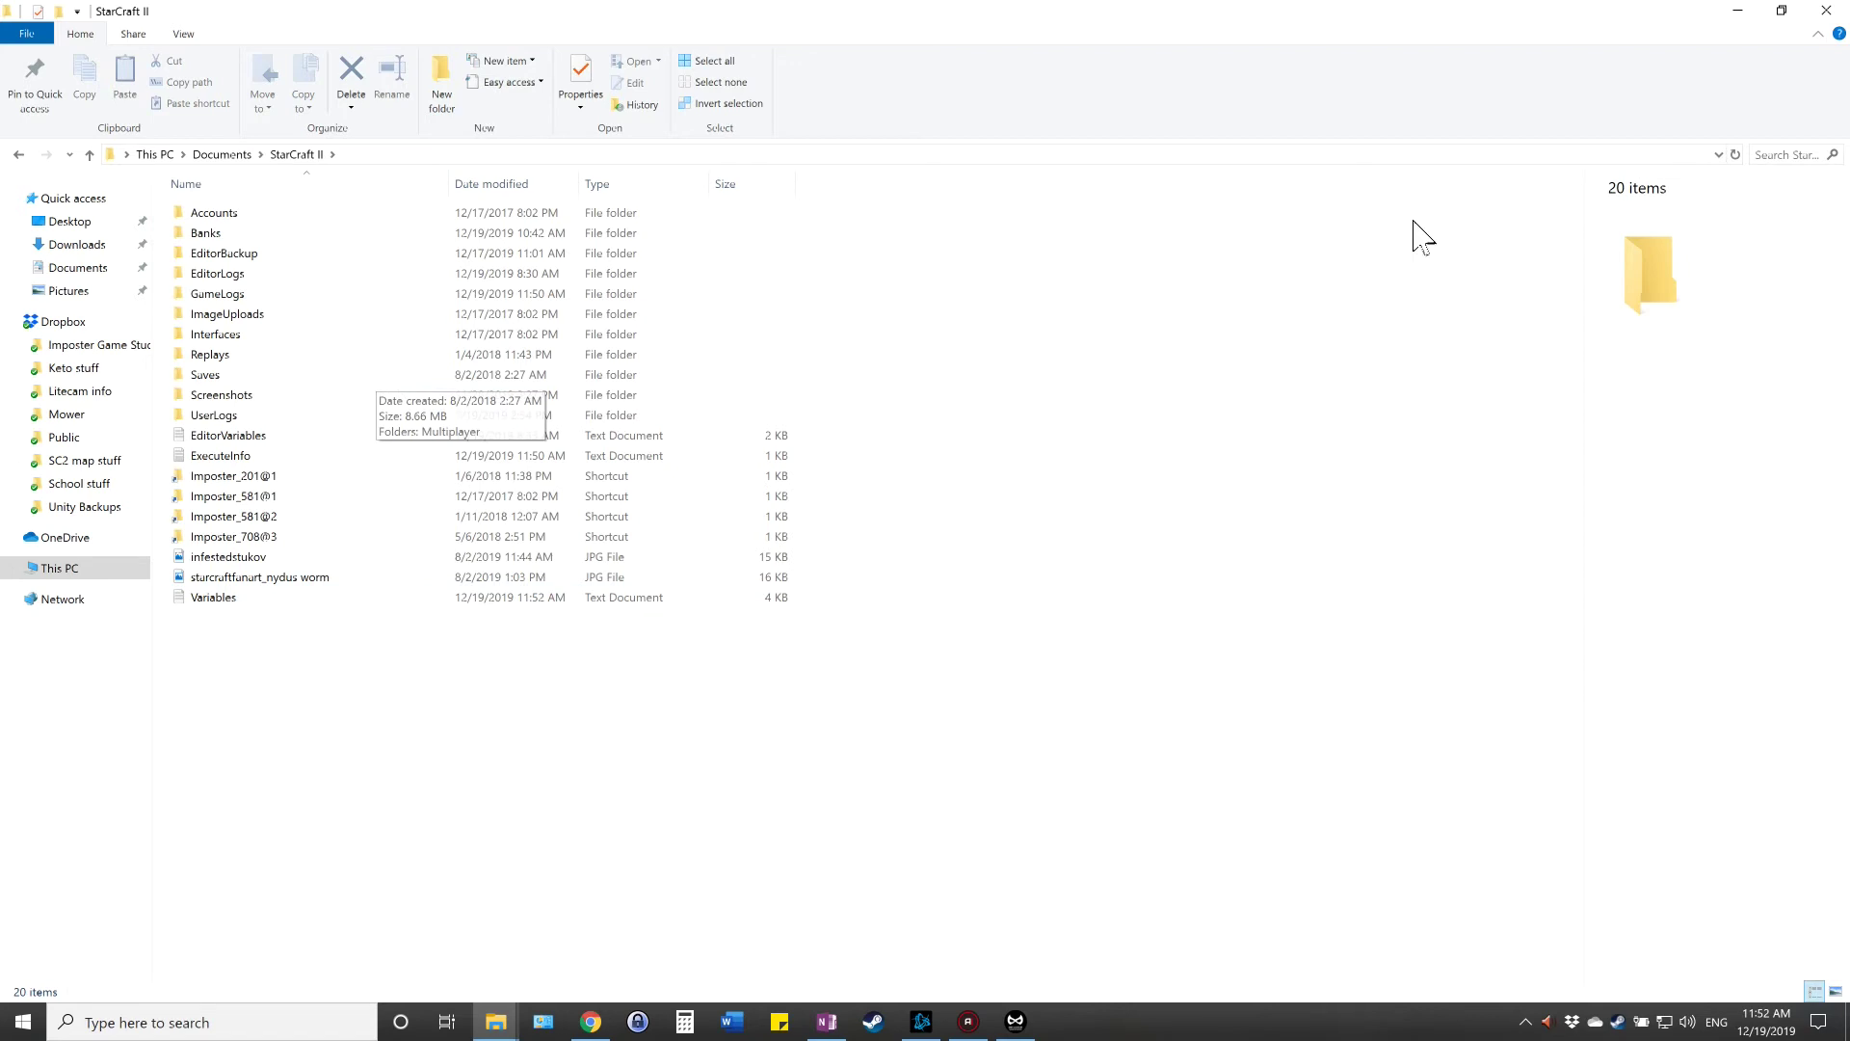
- Search the StarCraft II folder for "imposterbitsy" and open the file location of the ImposterBitsyMod SC2BANK file
click(1787, 154)
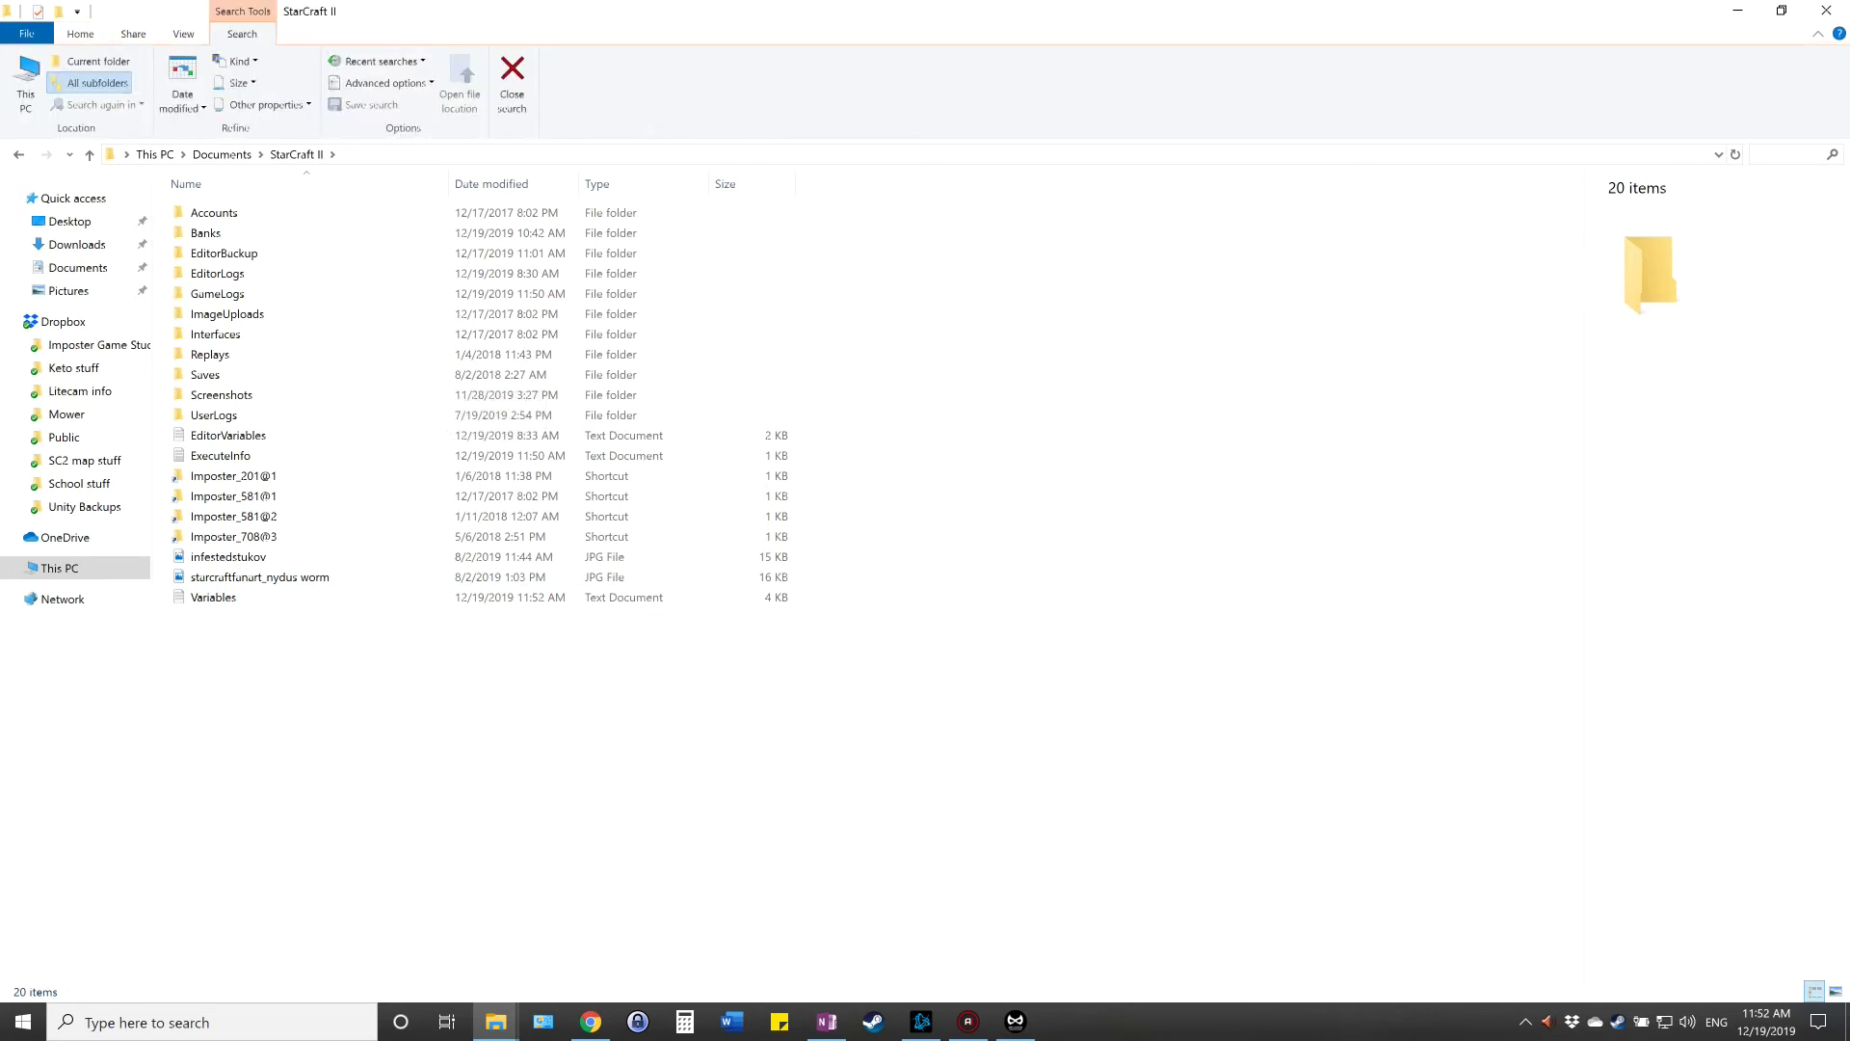
text(imposterbitsy)
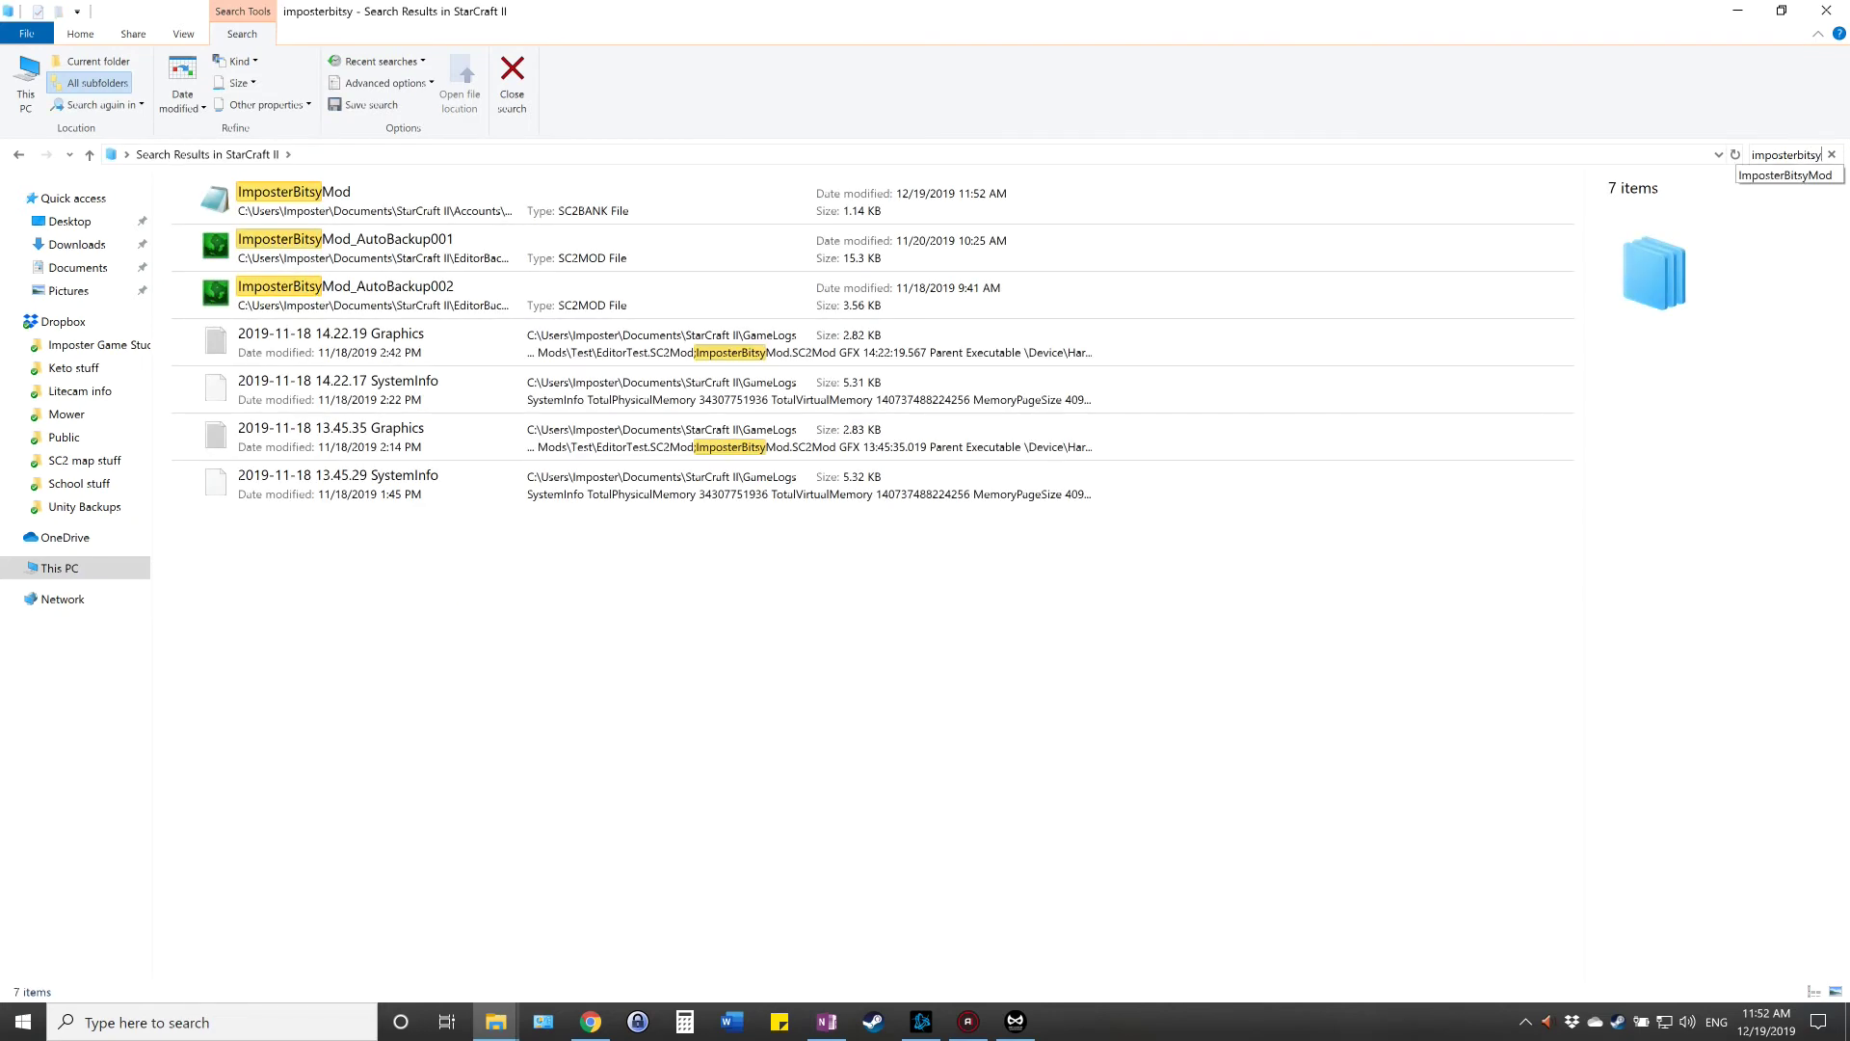
click(369, 205)
right_click(372, 206)
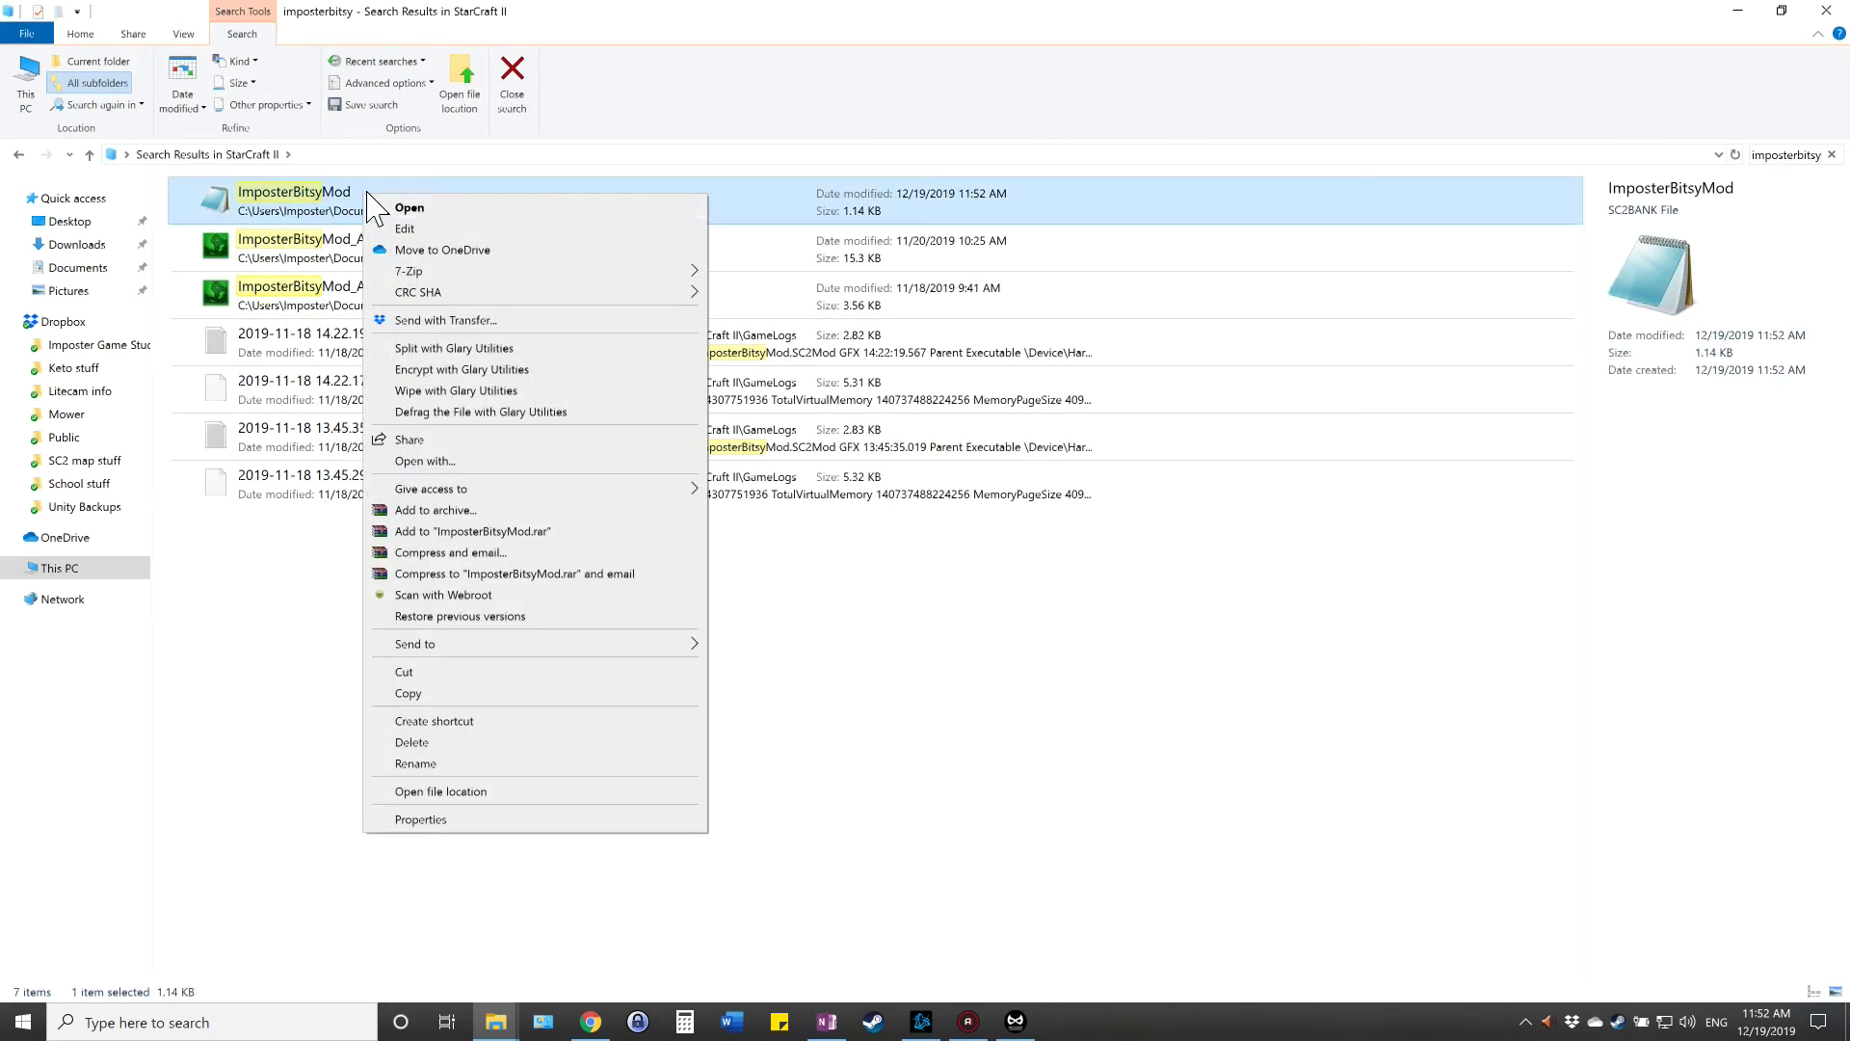
click(451, 792)
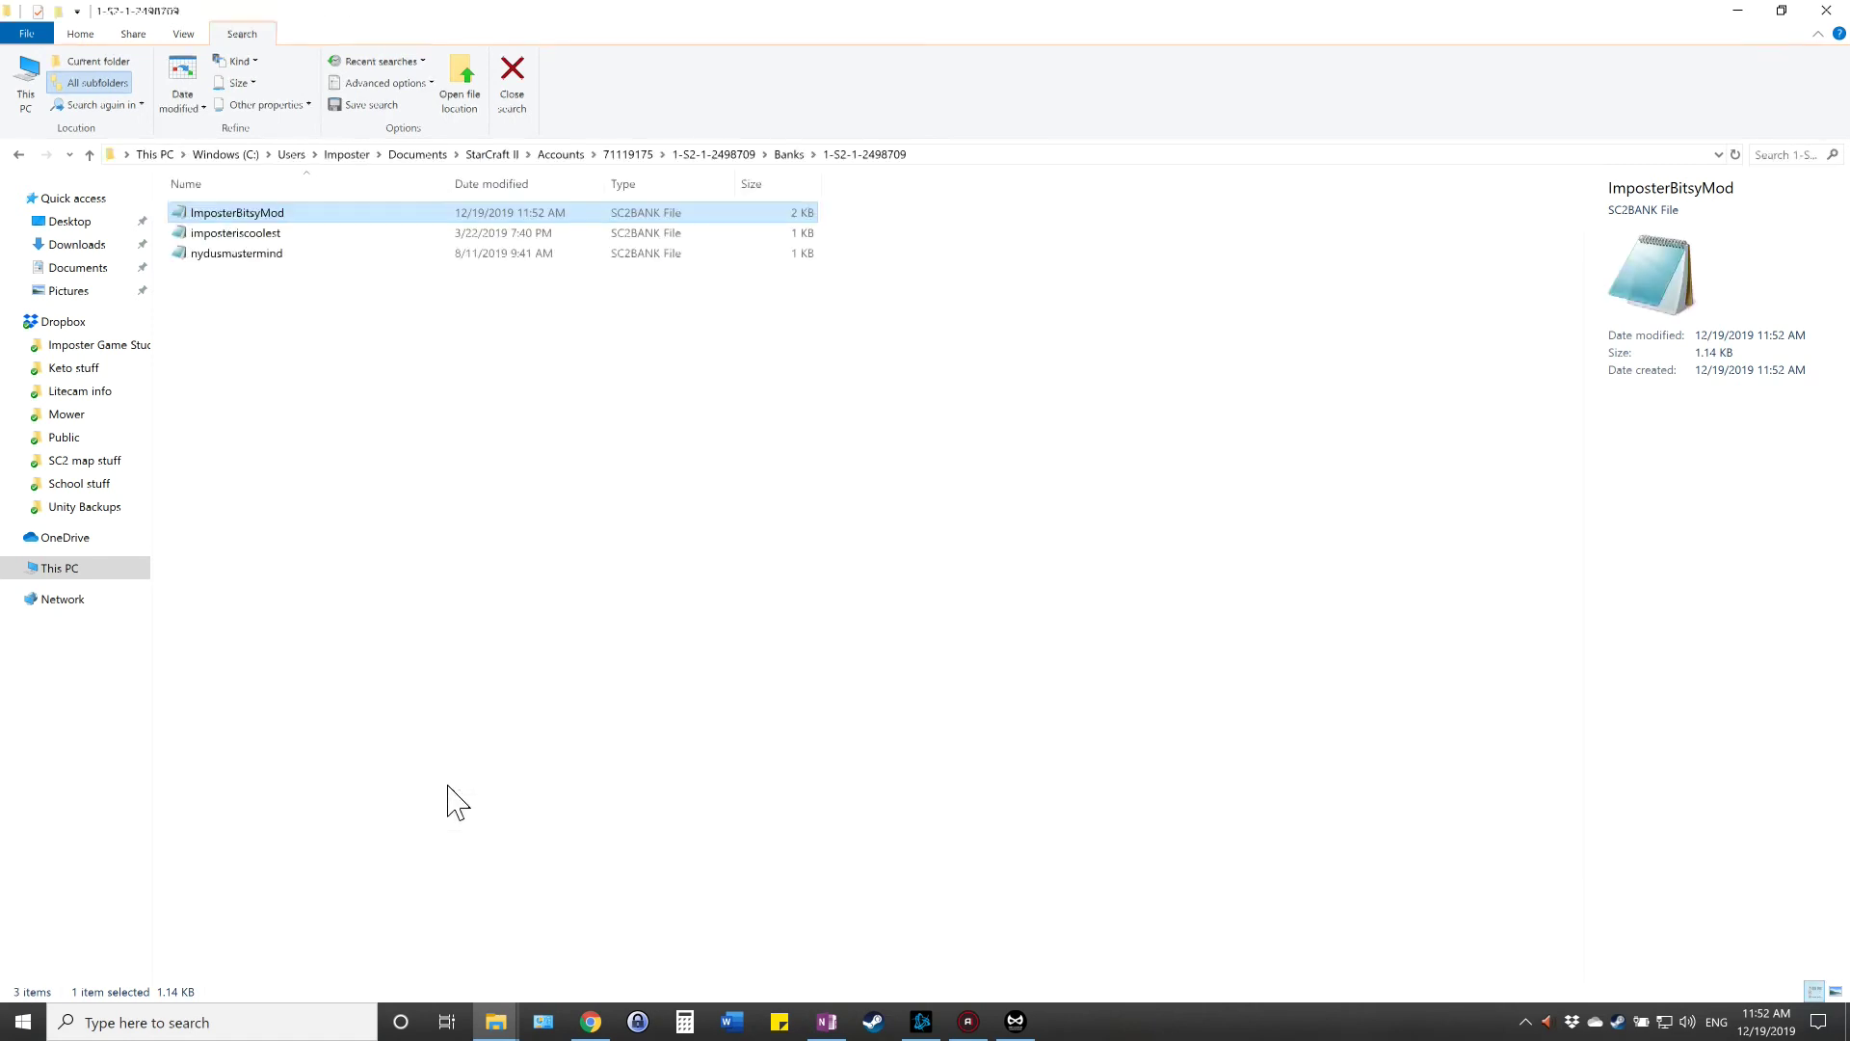
- Copy the bank folder's full path and enter it as the Bank File Path in Imposter's Bitsy Mod
click(958, 154)
key(ctrl+c)
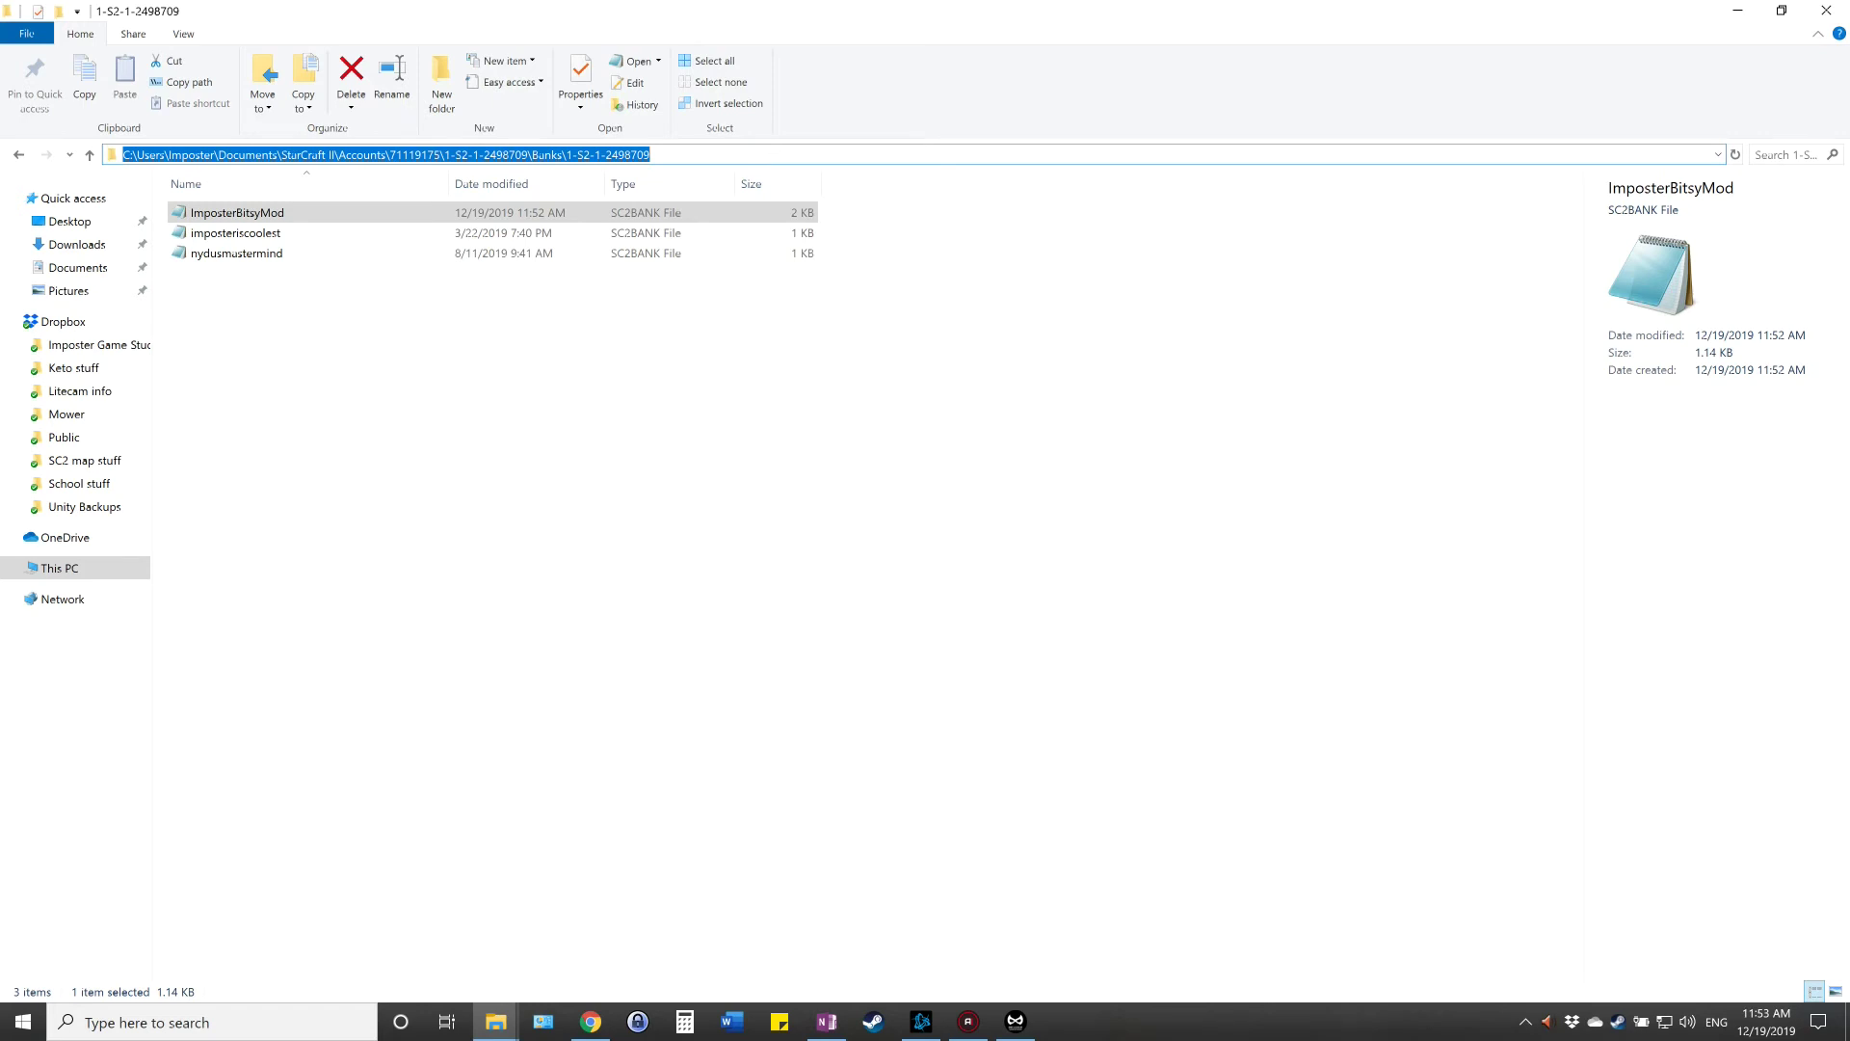
click(497, 506)
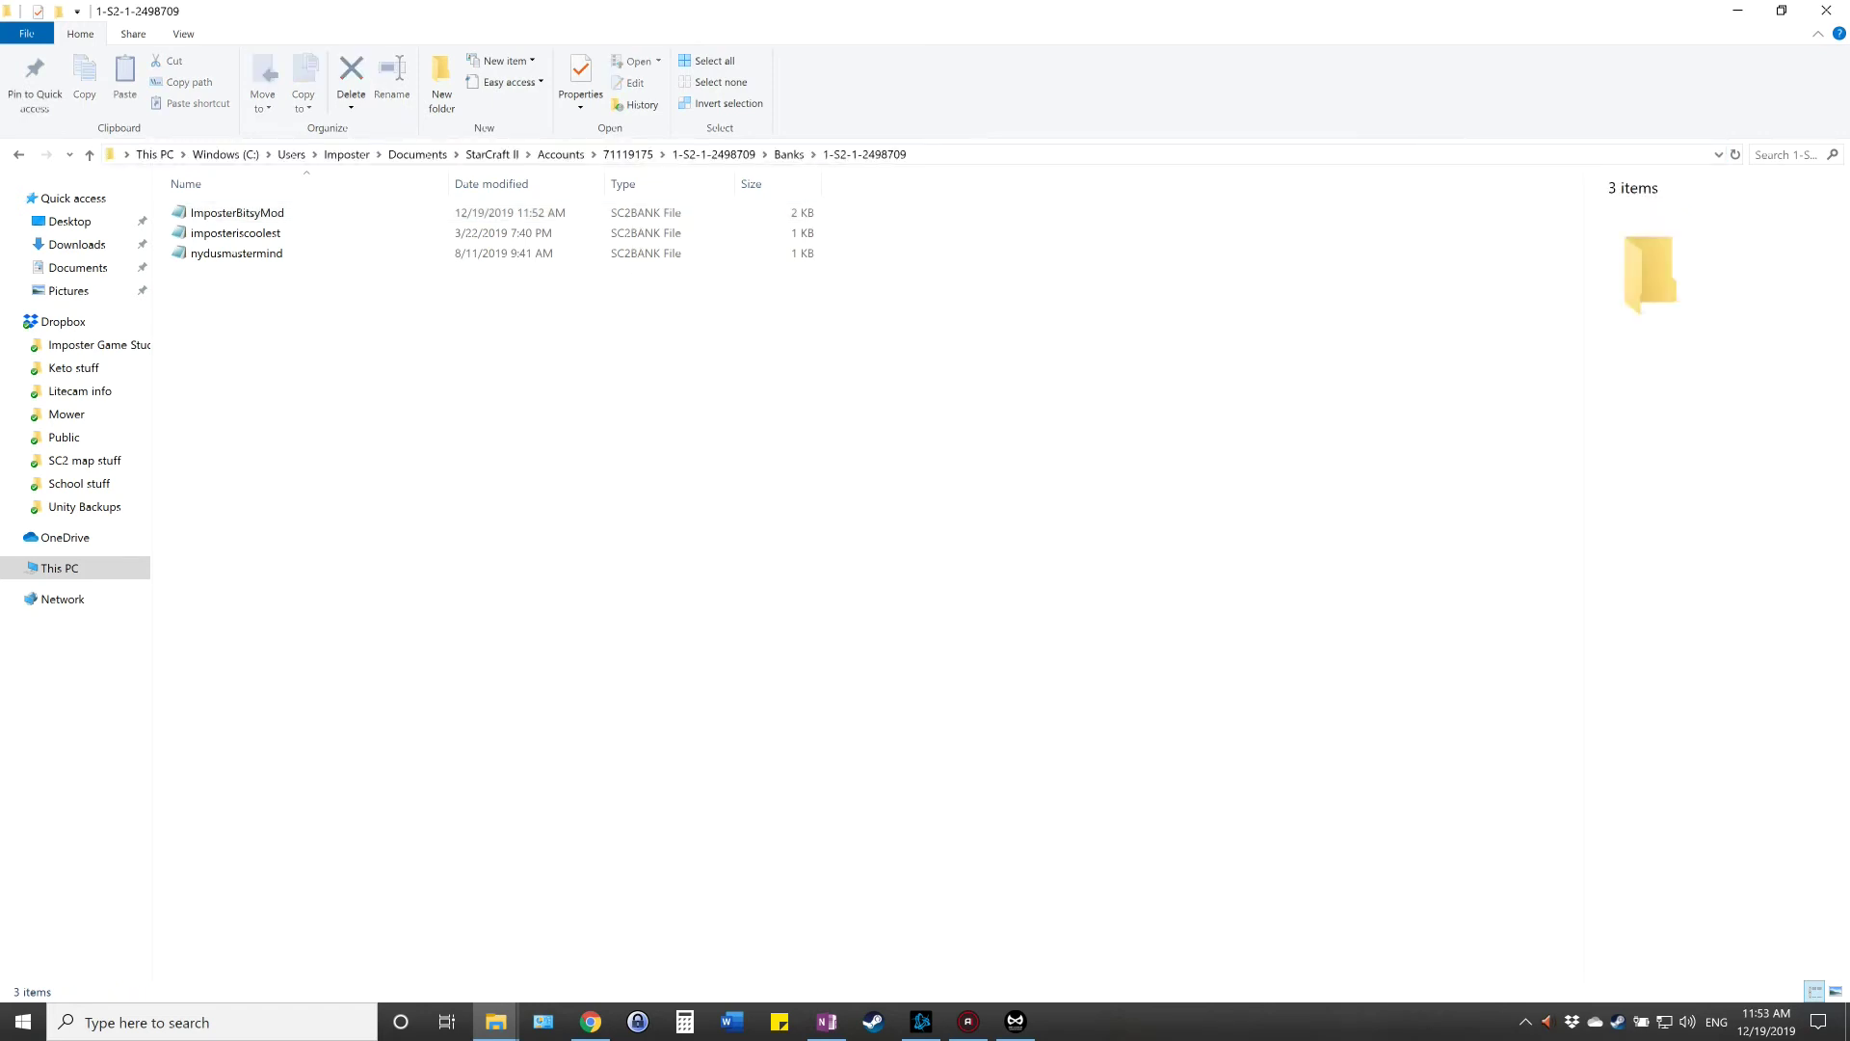
click(1016, 1021)
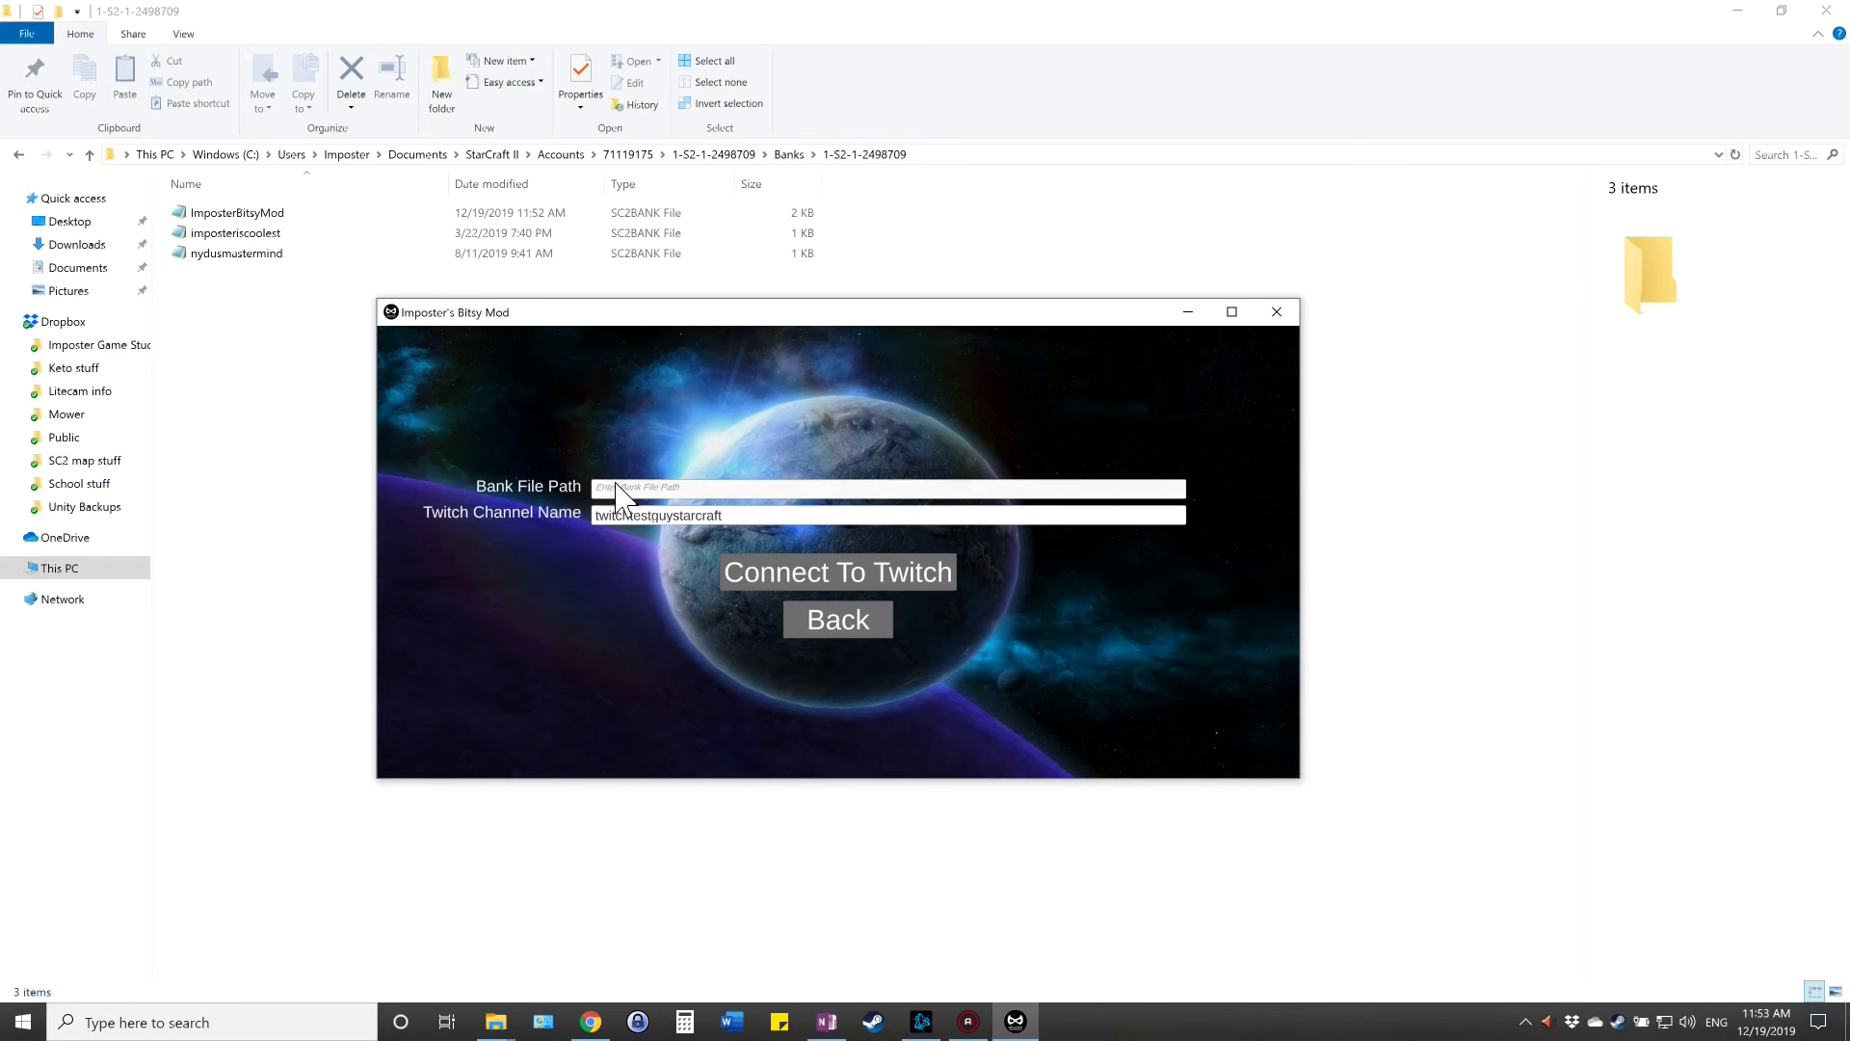
click(603, 488)
key(ctrl+v)
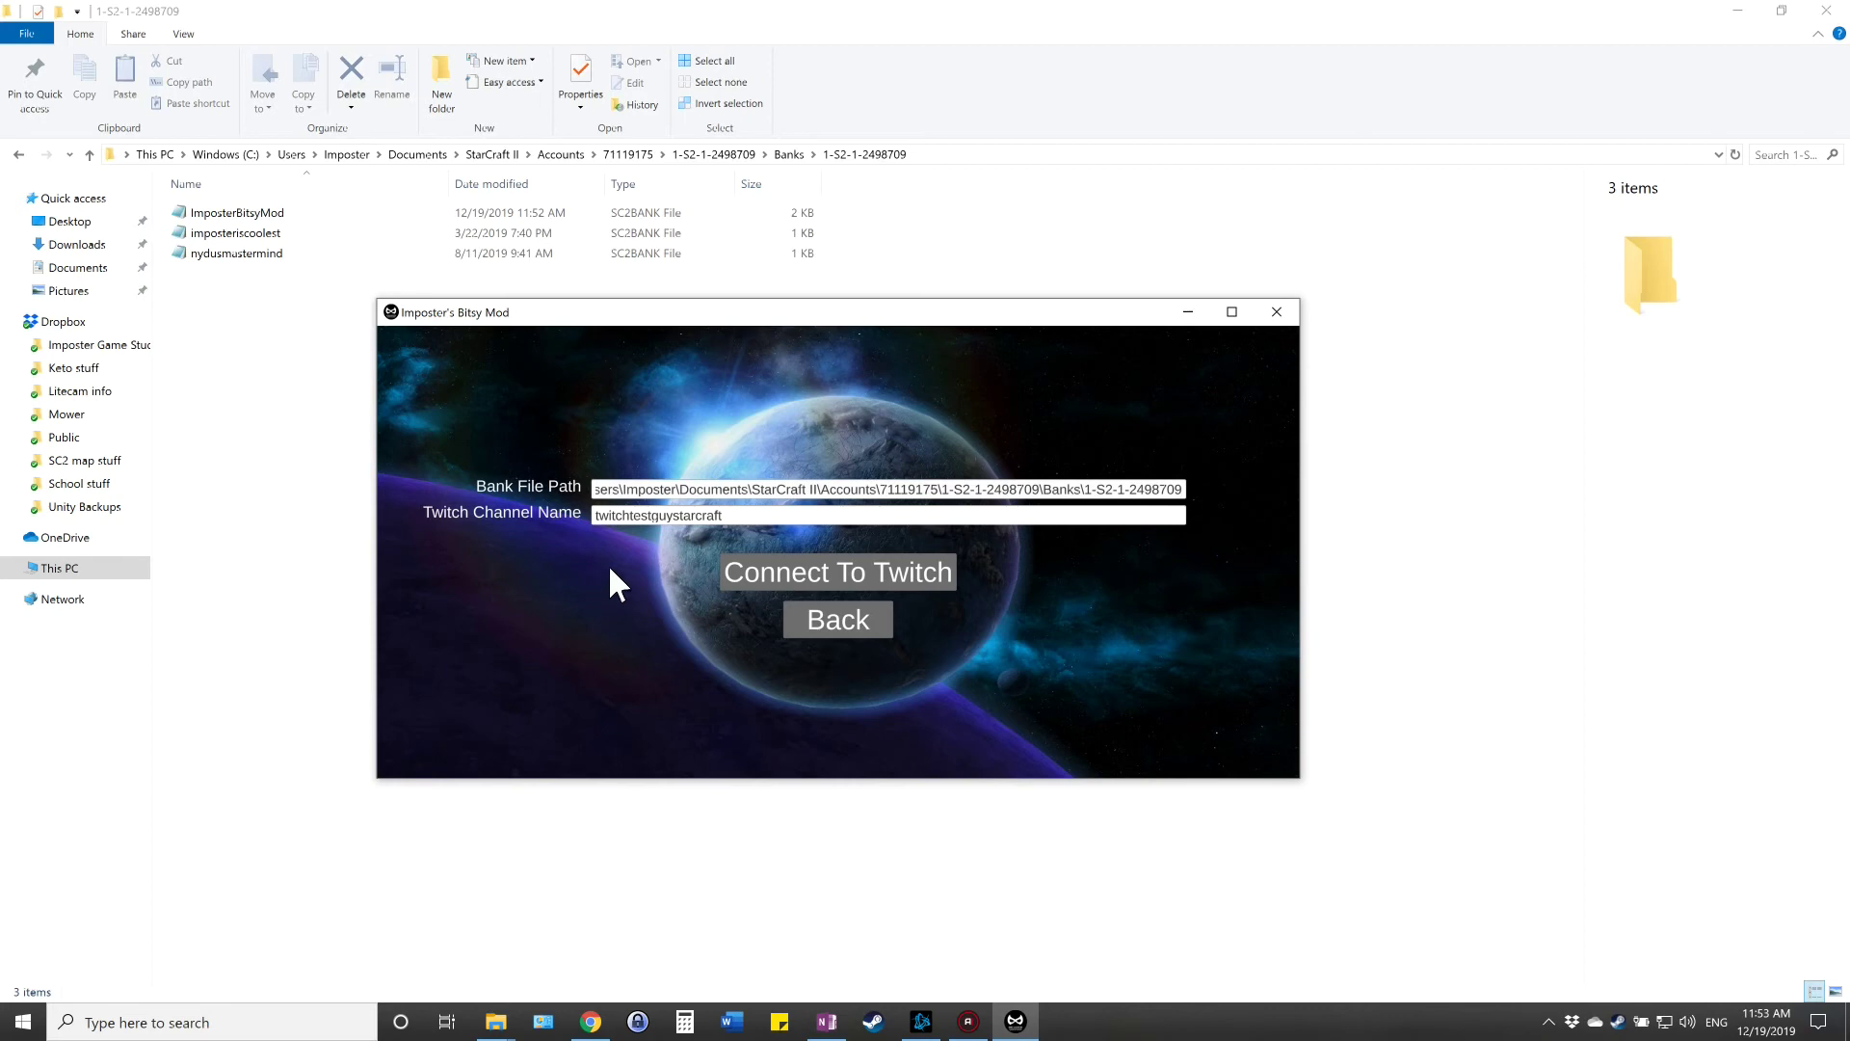
- Connect the mod to Twitch, return to its main menu, and switch to the Twitch channel page in Chrome
click(796, 573)
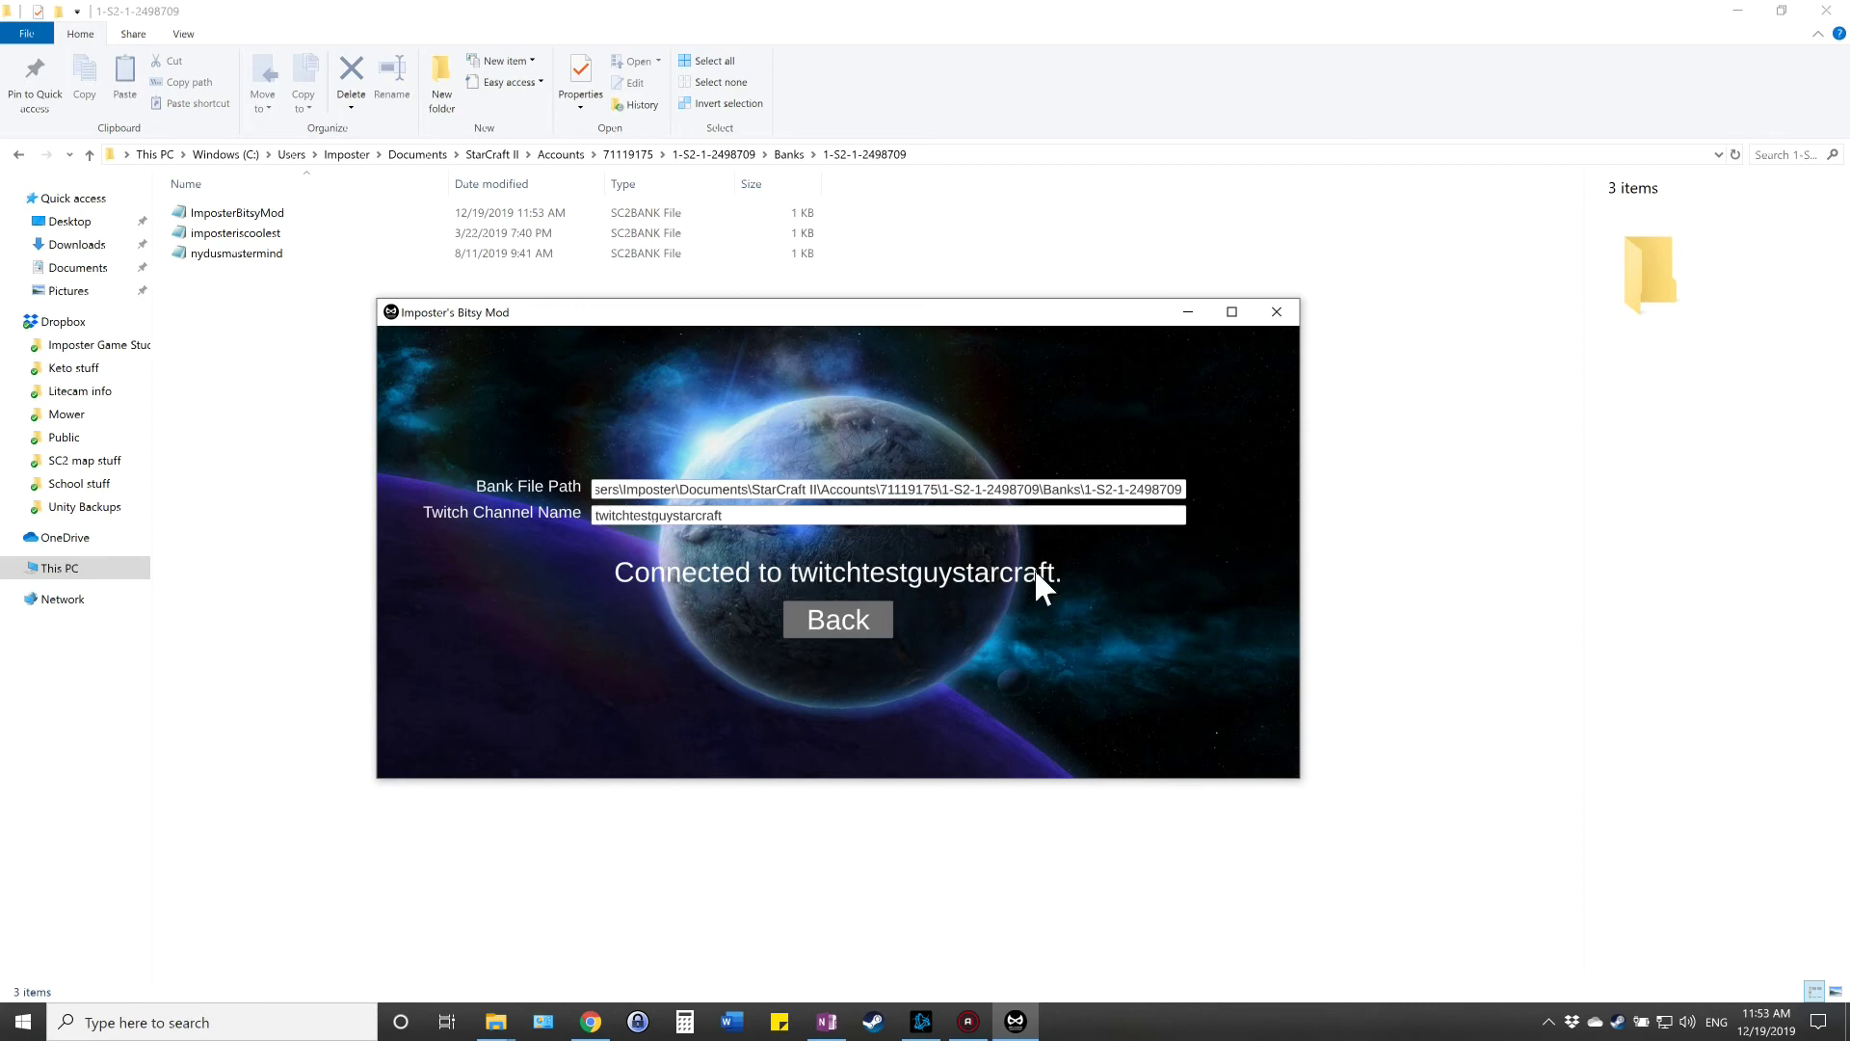
click(859, 616)
click(590, 1022)
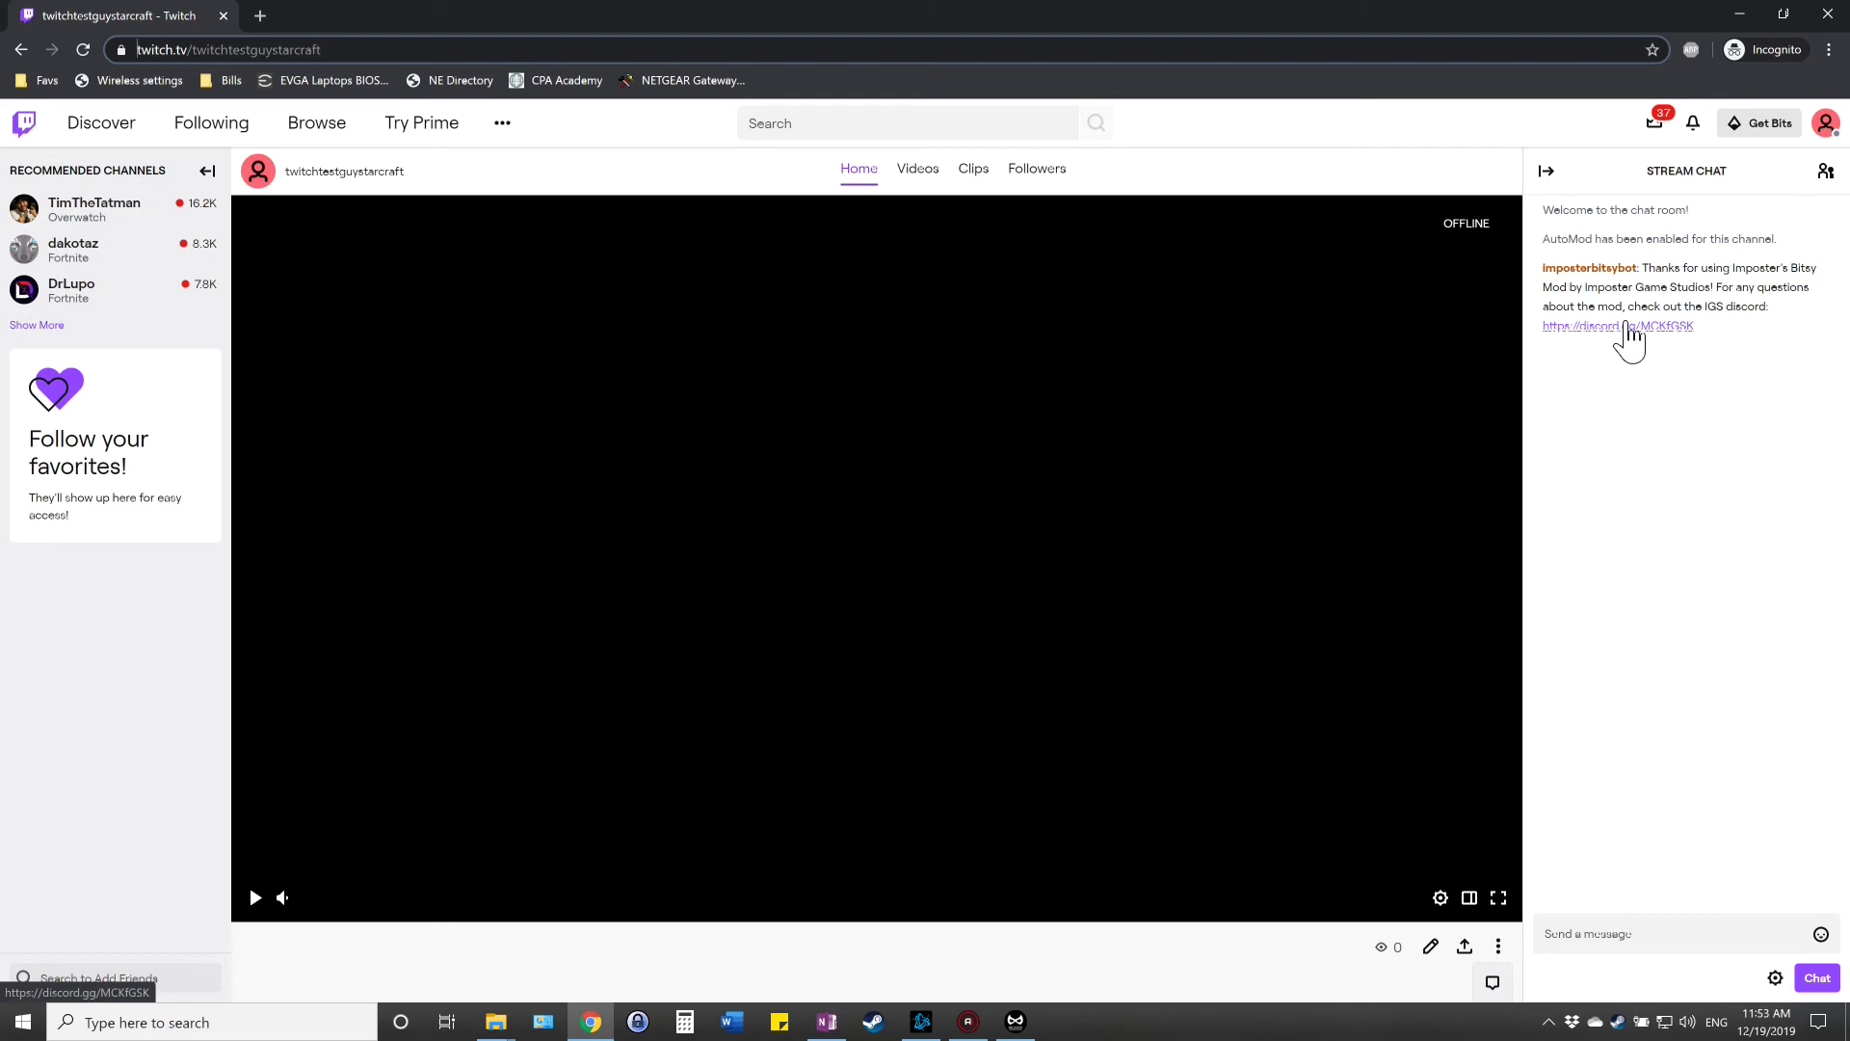
right_click(1595, 264)
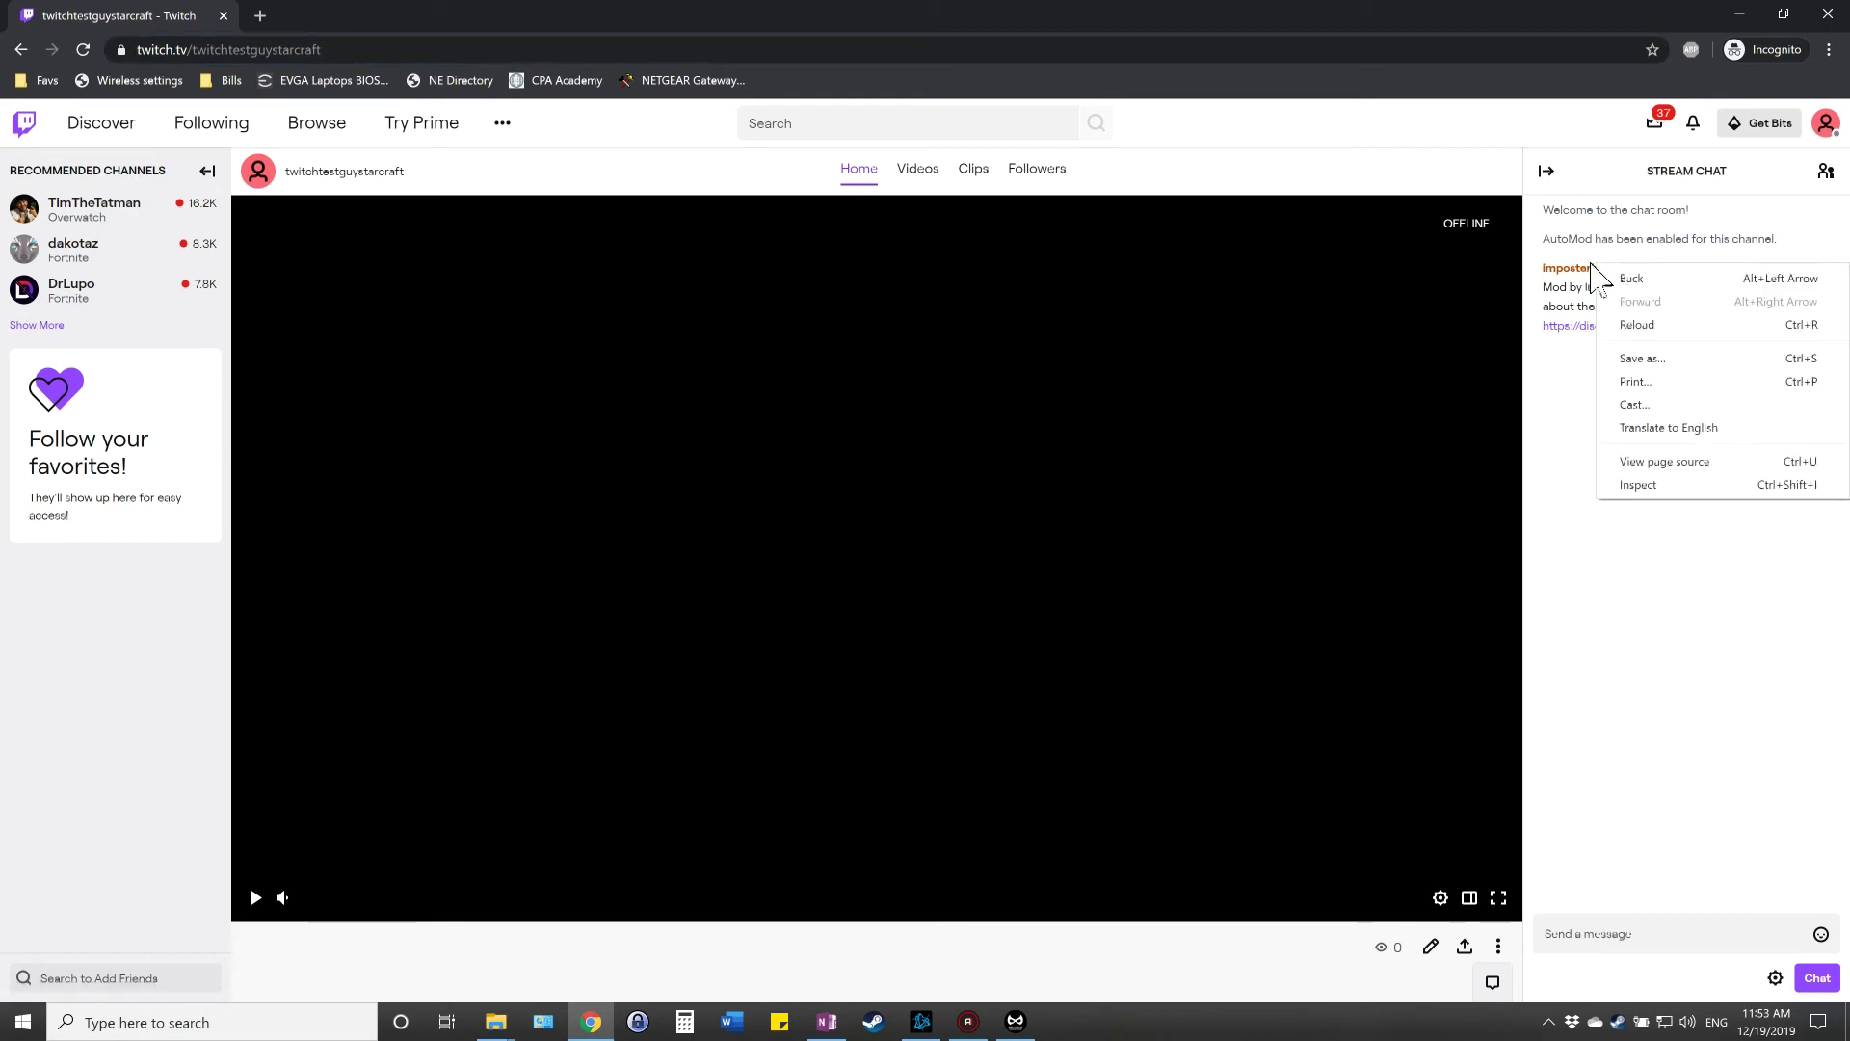
click(1590, 285)
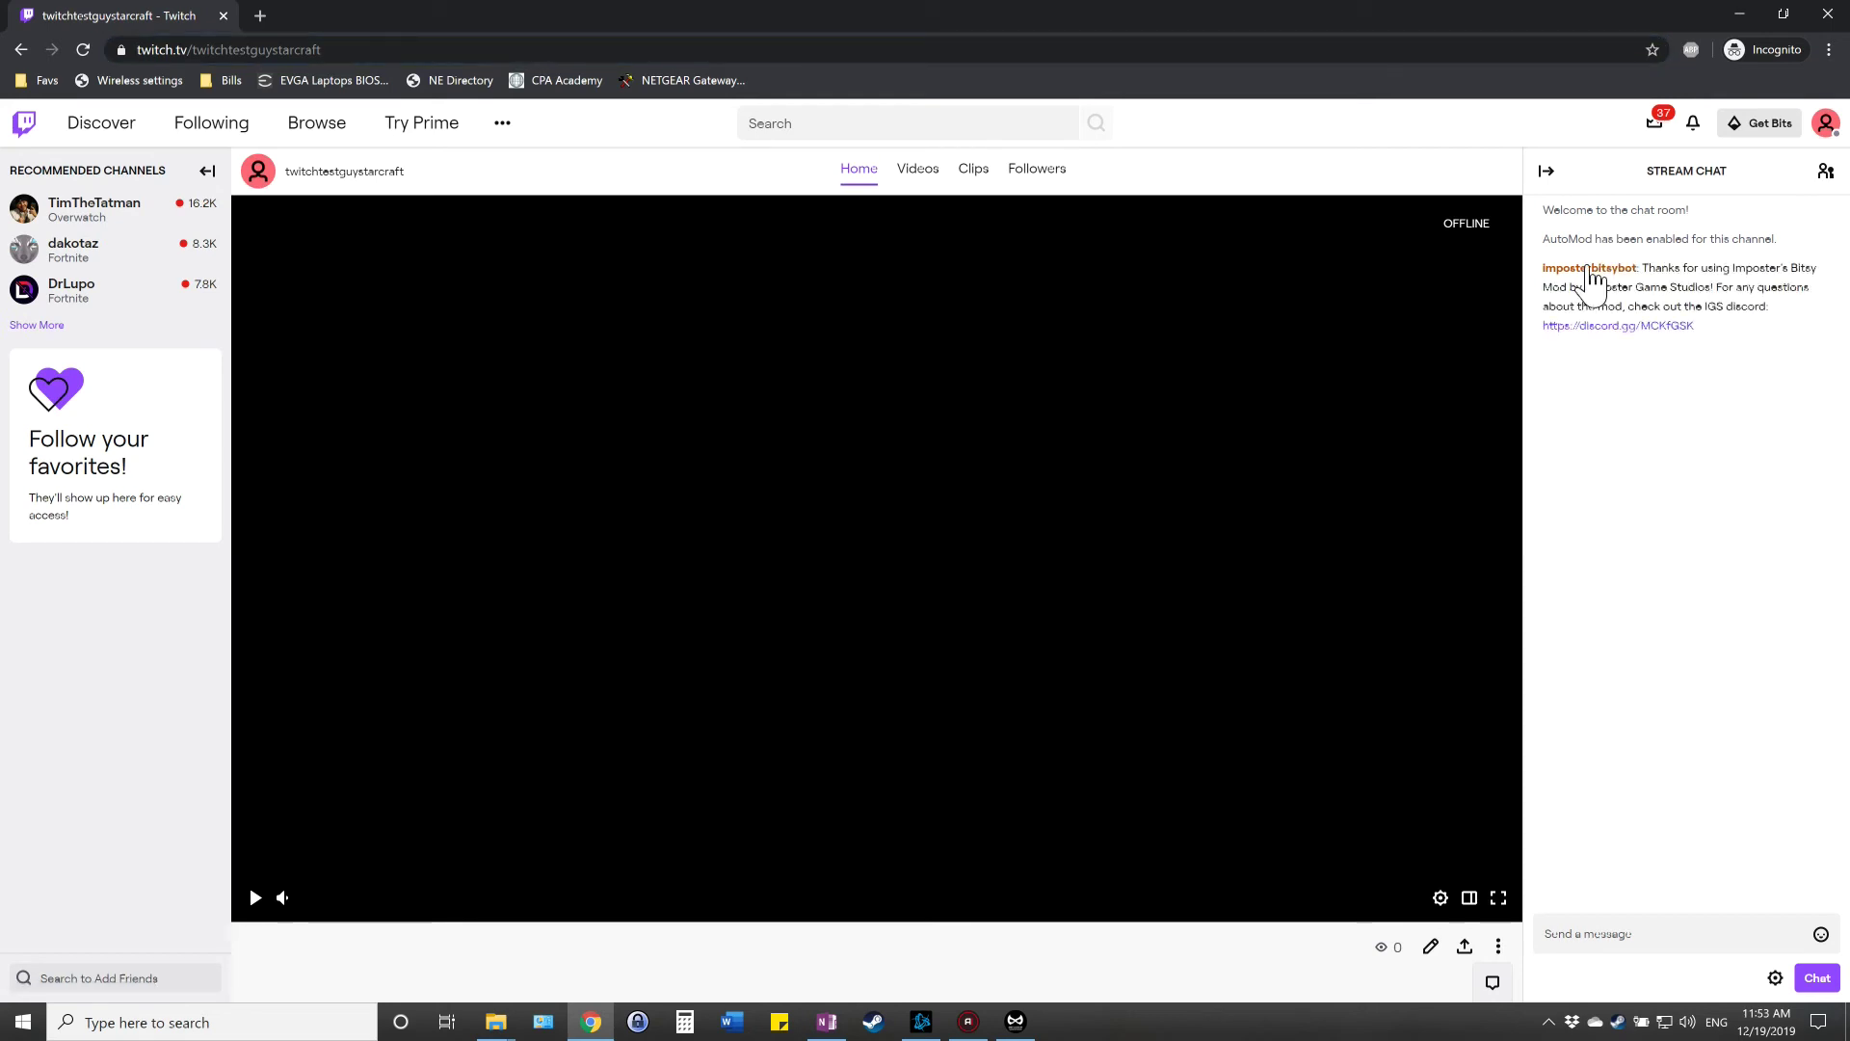
double_click(1590, 272)
right_click(1599, 270)
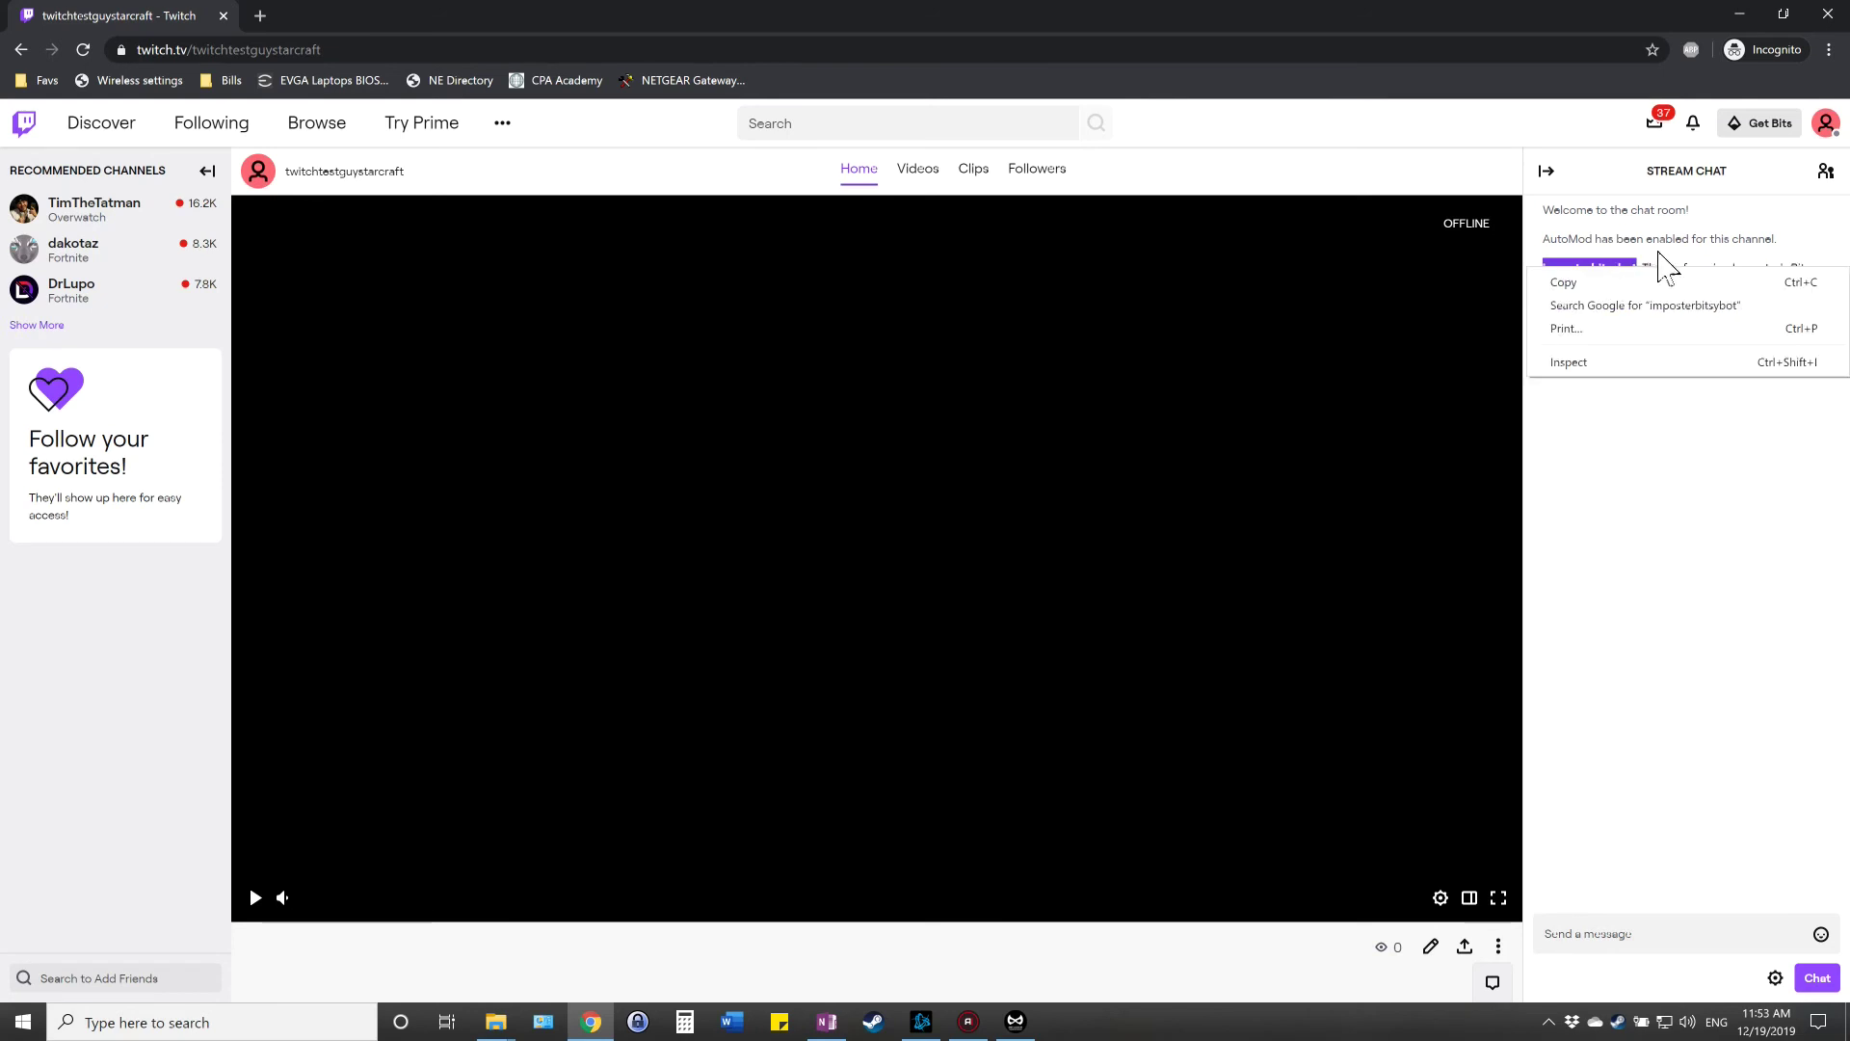
click(1662, 260)
- Make imposterbitsybot a moderator of the channel from its user card in the stream chat, and close the card
click(1622, 271)
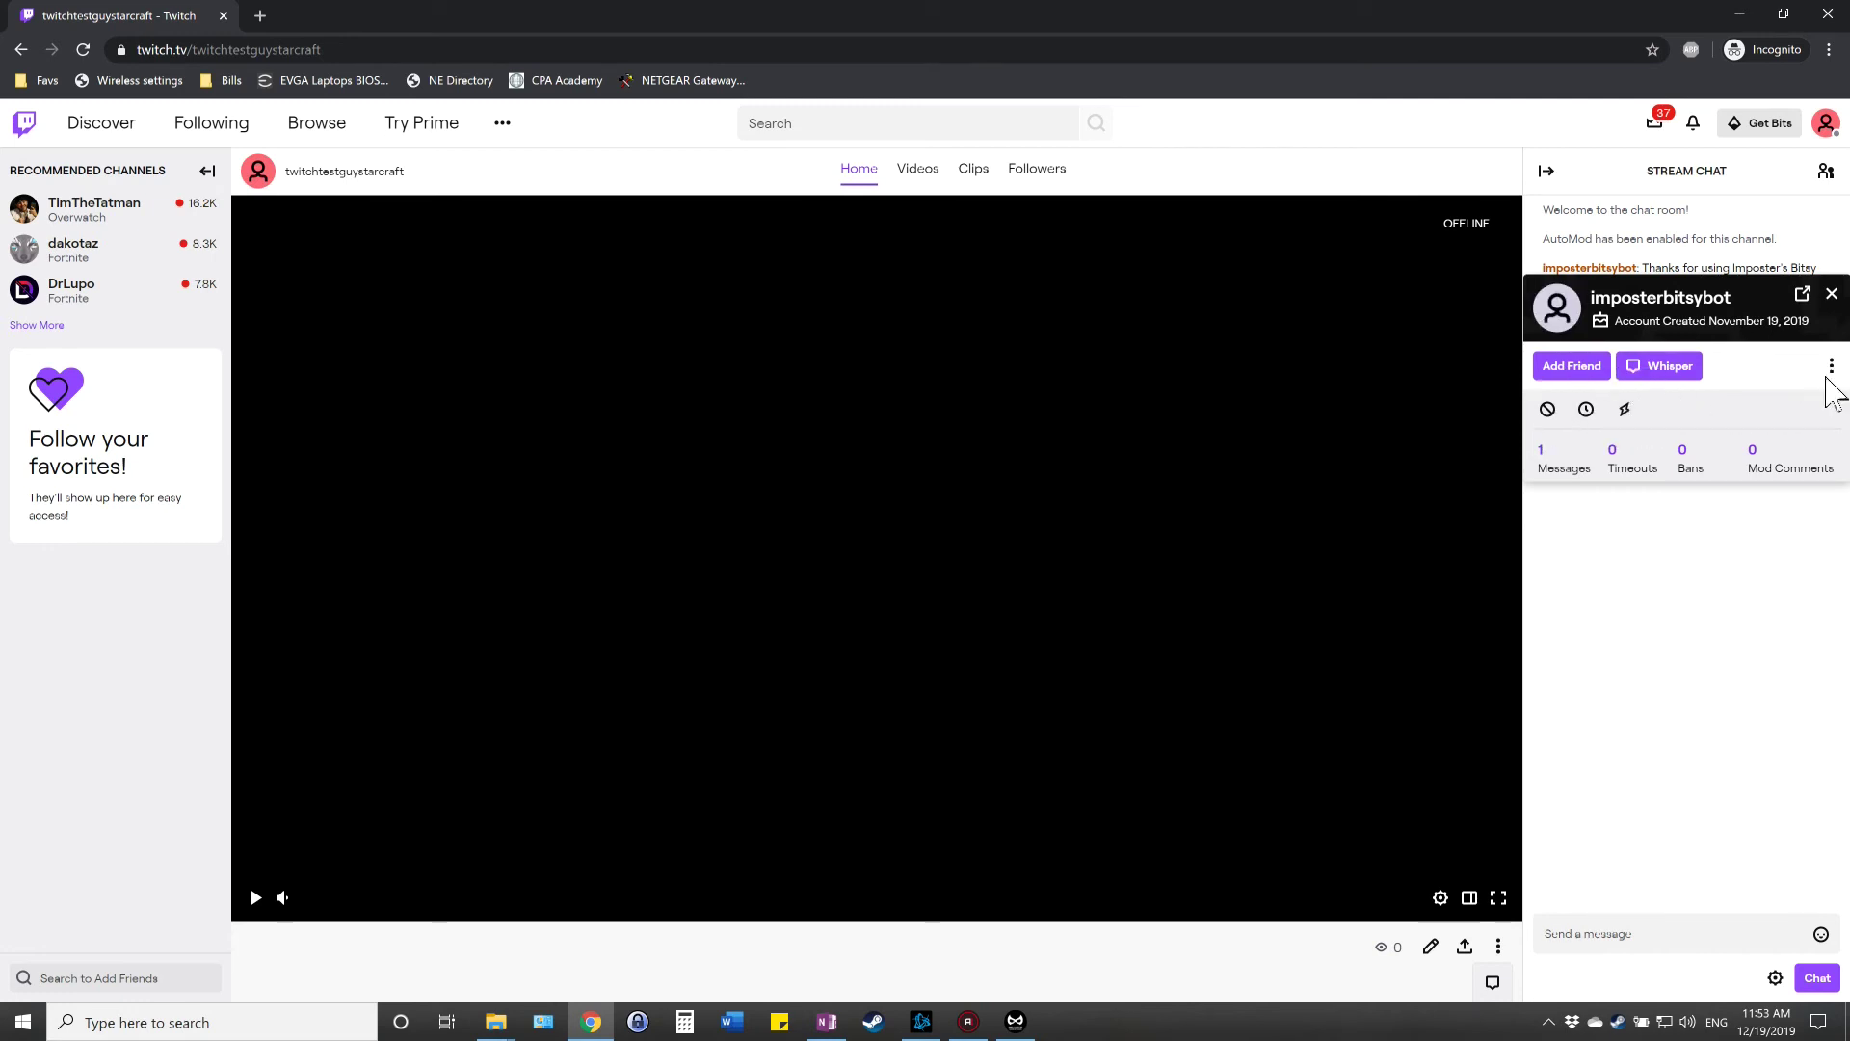
click(1831, 367)
click(1831, 369)
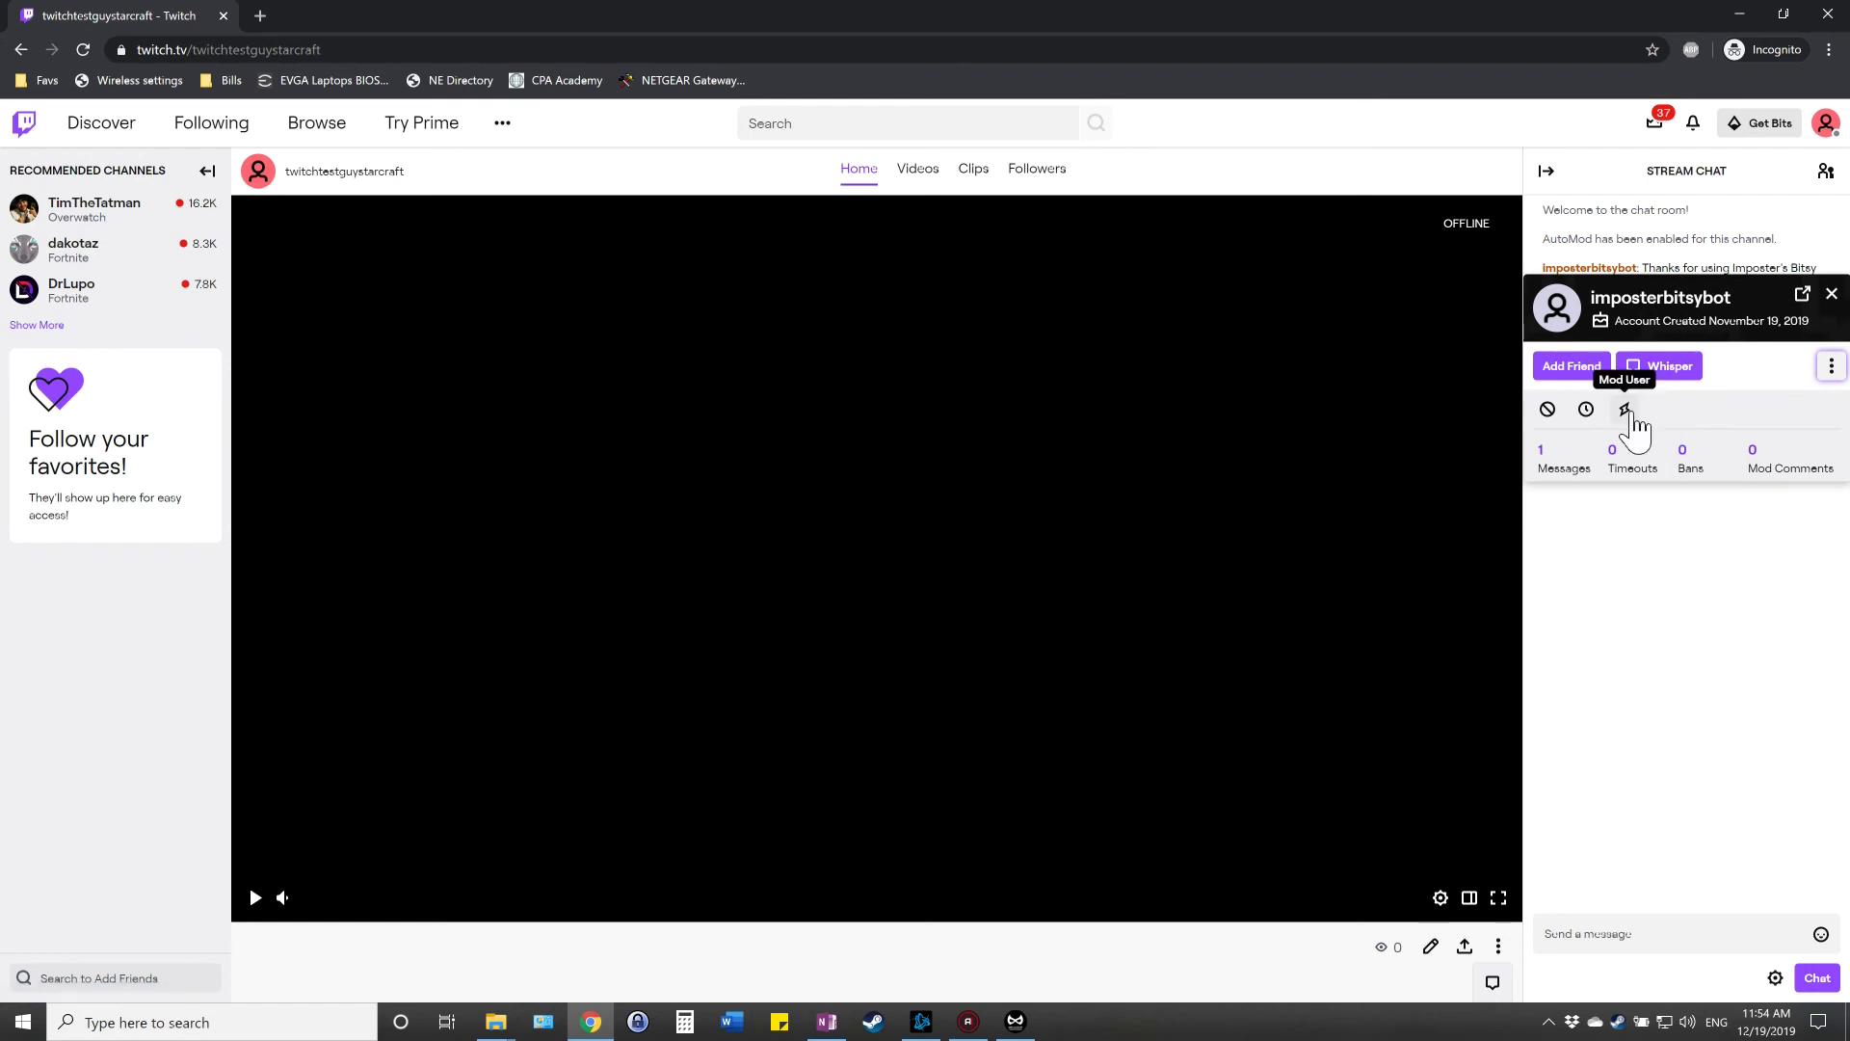
click(1629, 412)
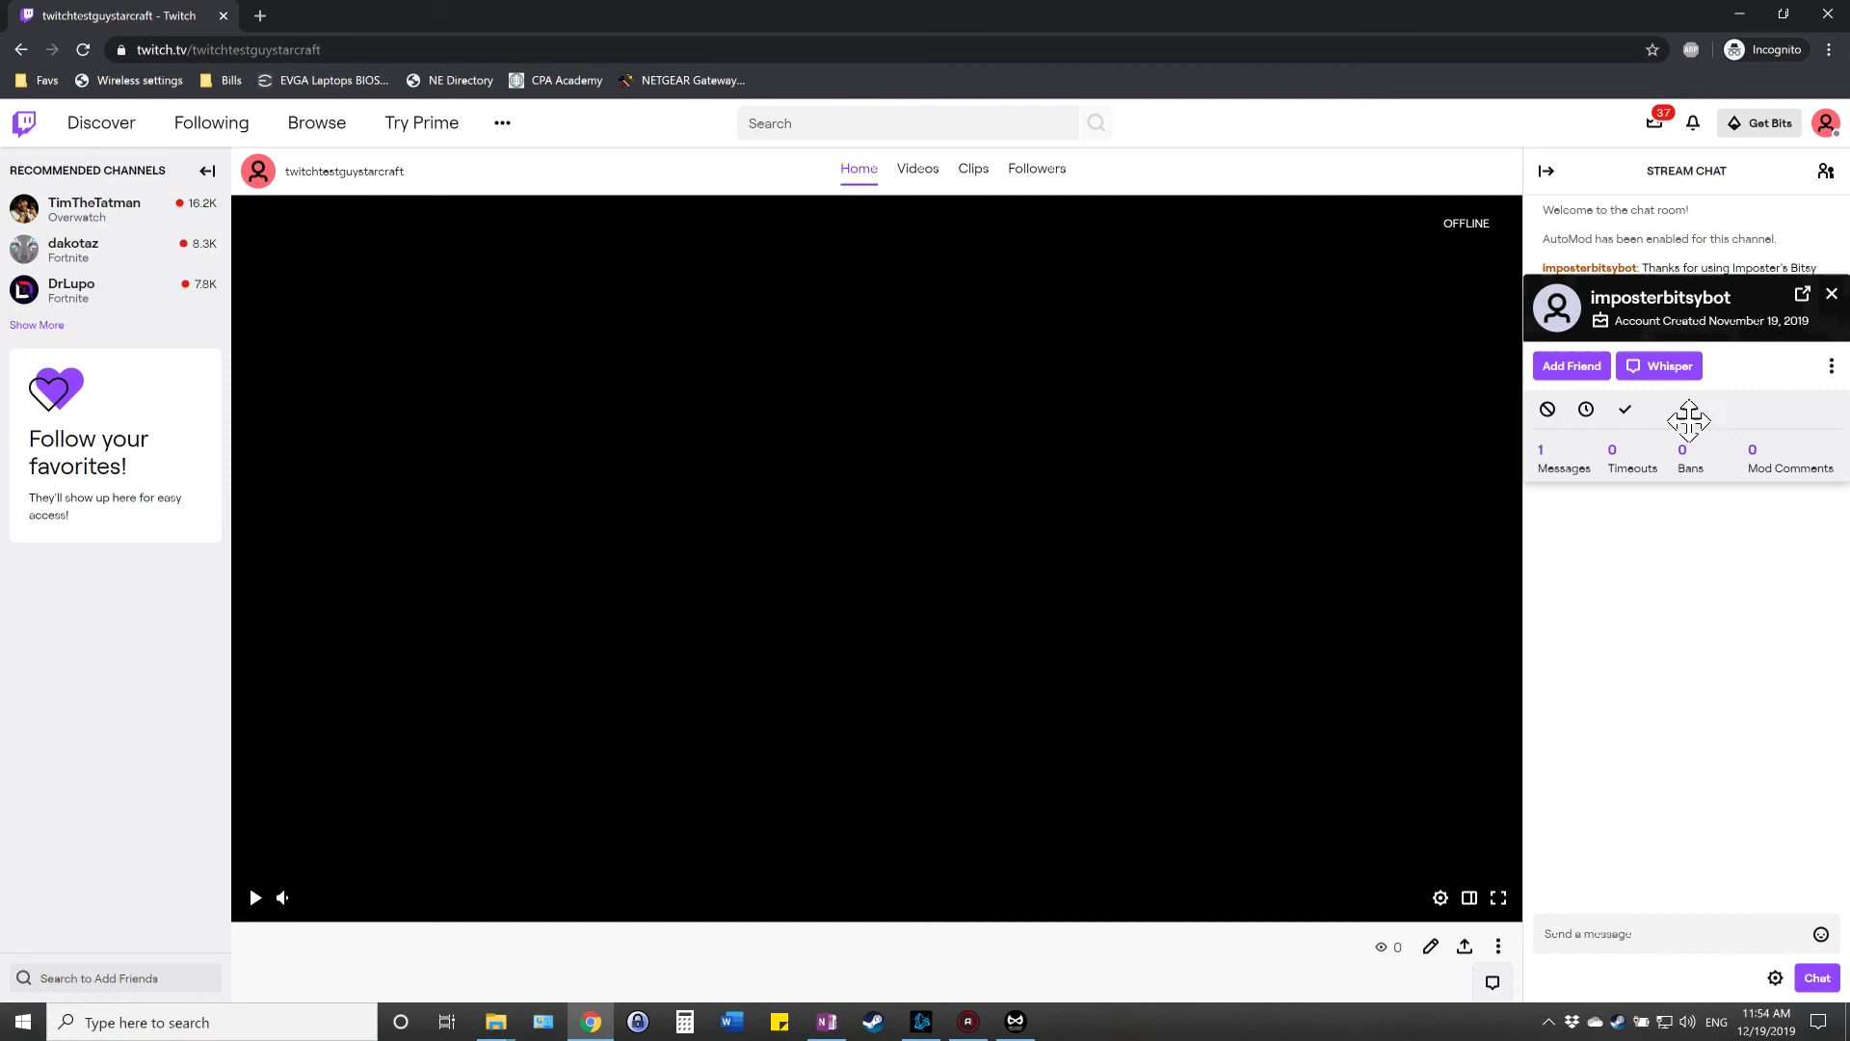
click(1831, 294)
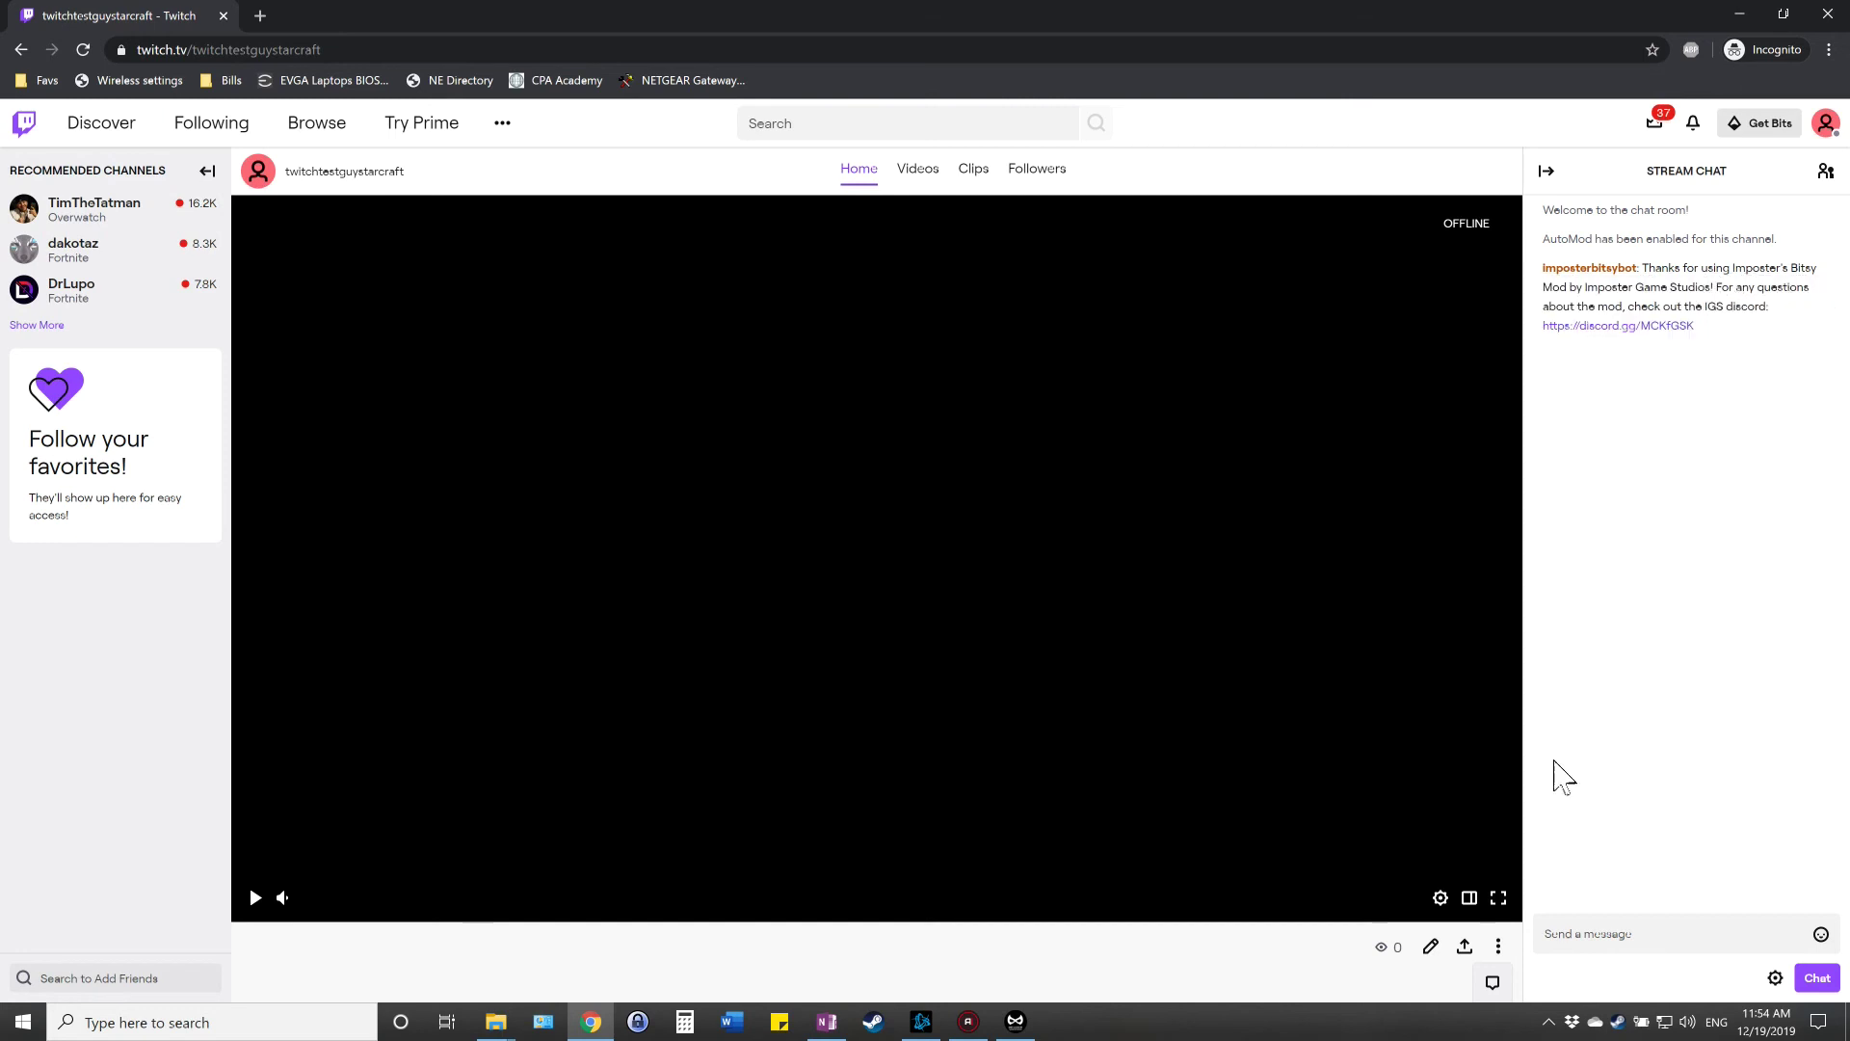
- Check the list of users in the stream chat and close it
click(1824, 172)
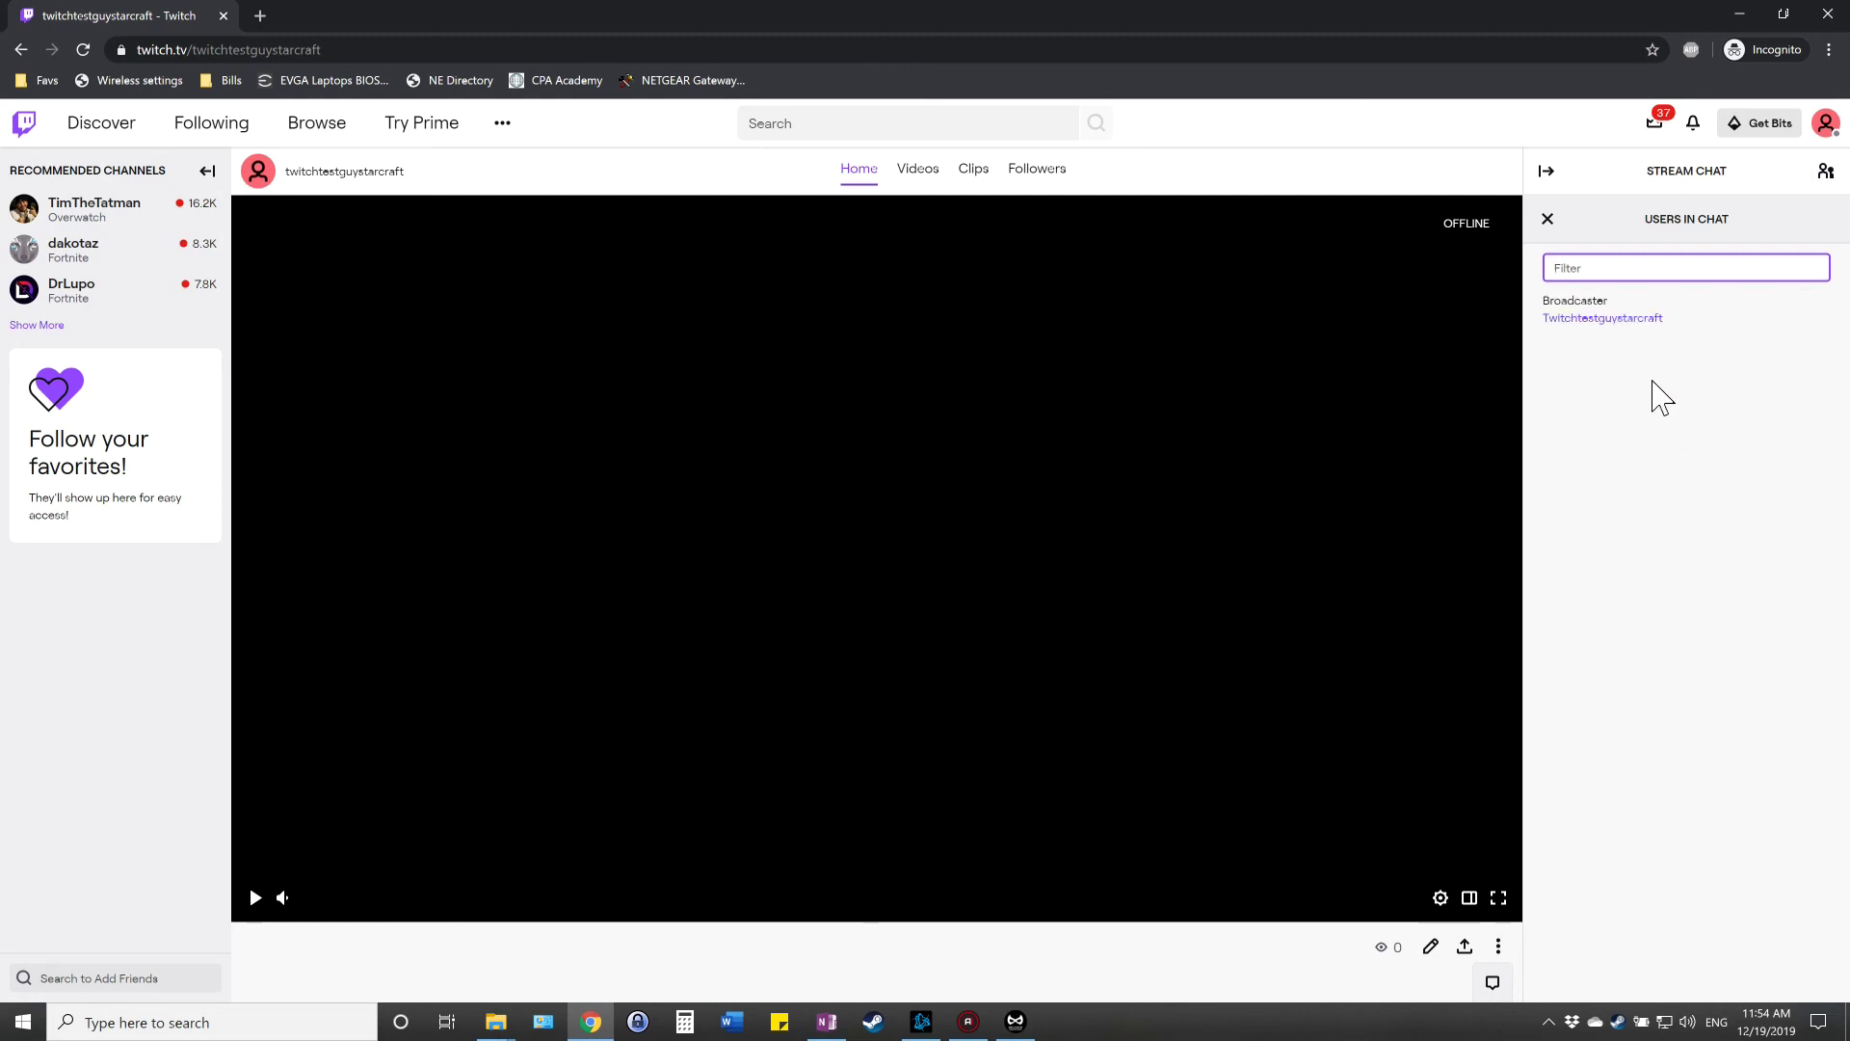
click(1652, 381)
click(1548, 218)
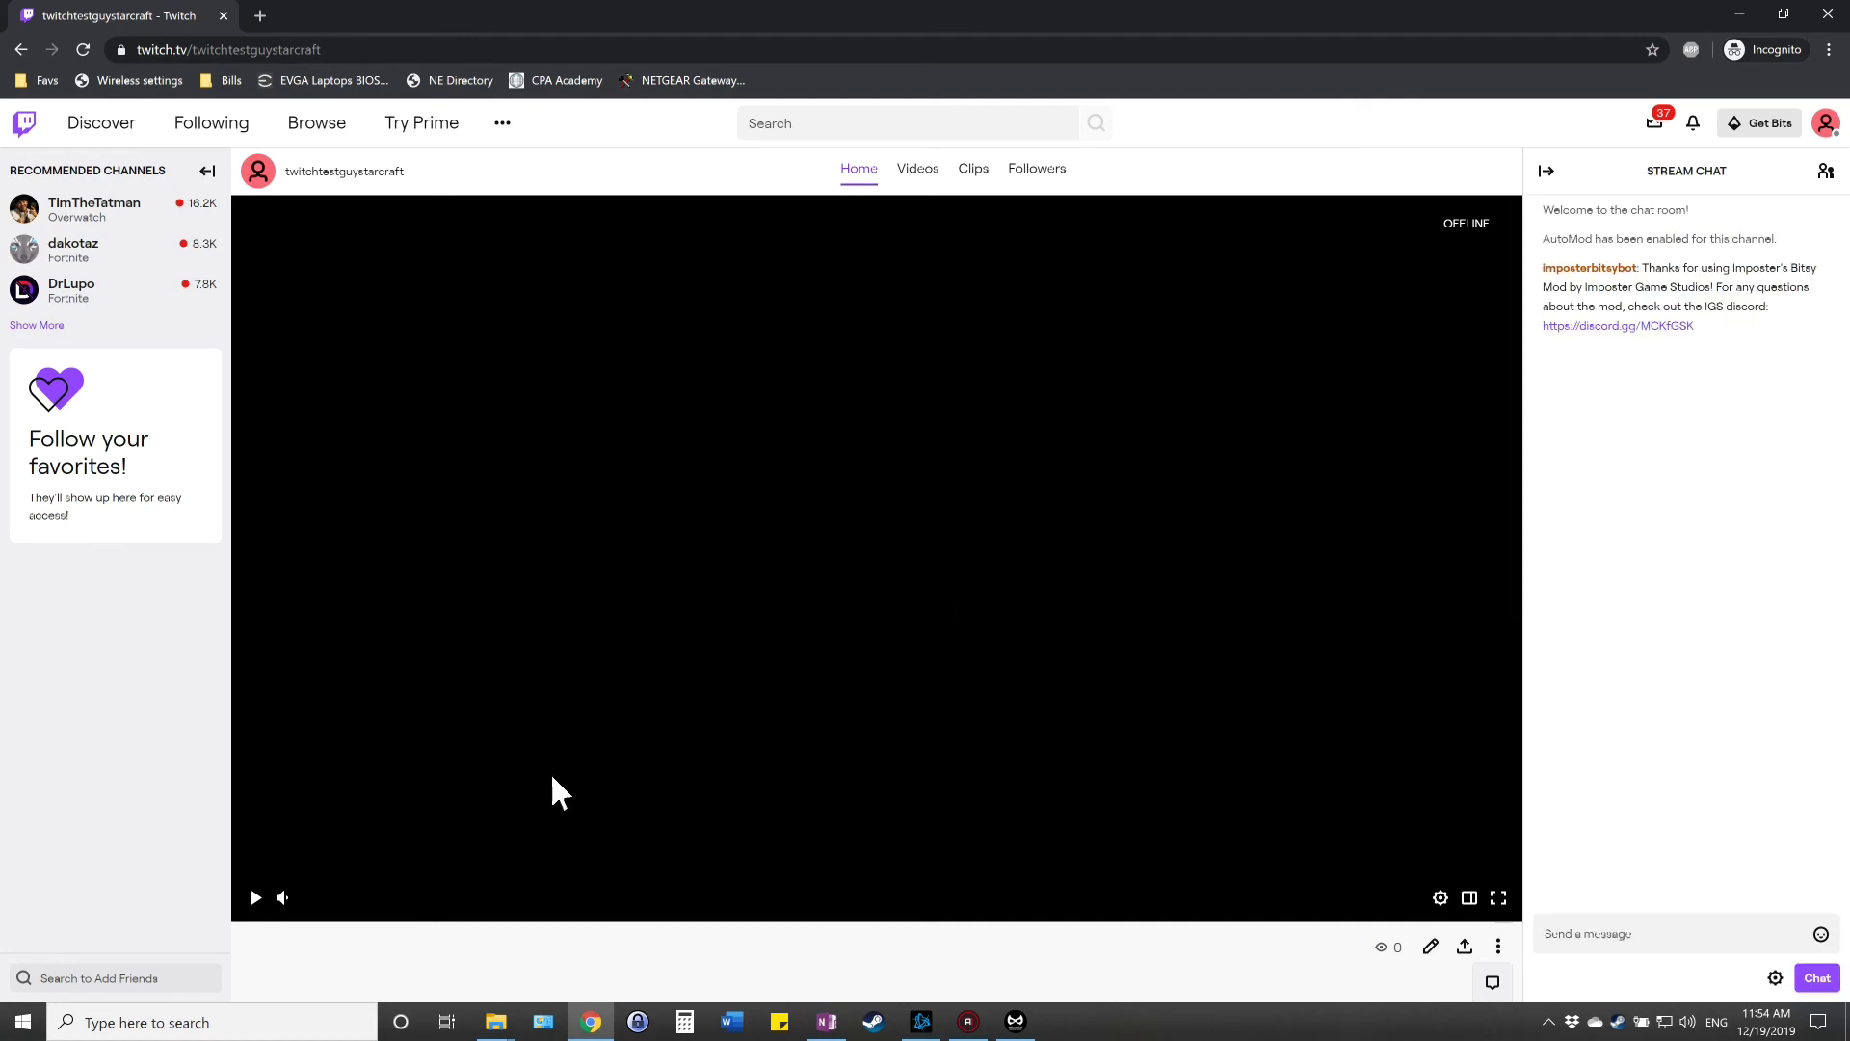
- Send the test command "!indfkhj" in the stream chat
click(1676, 932)
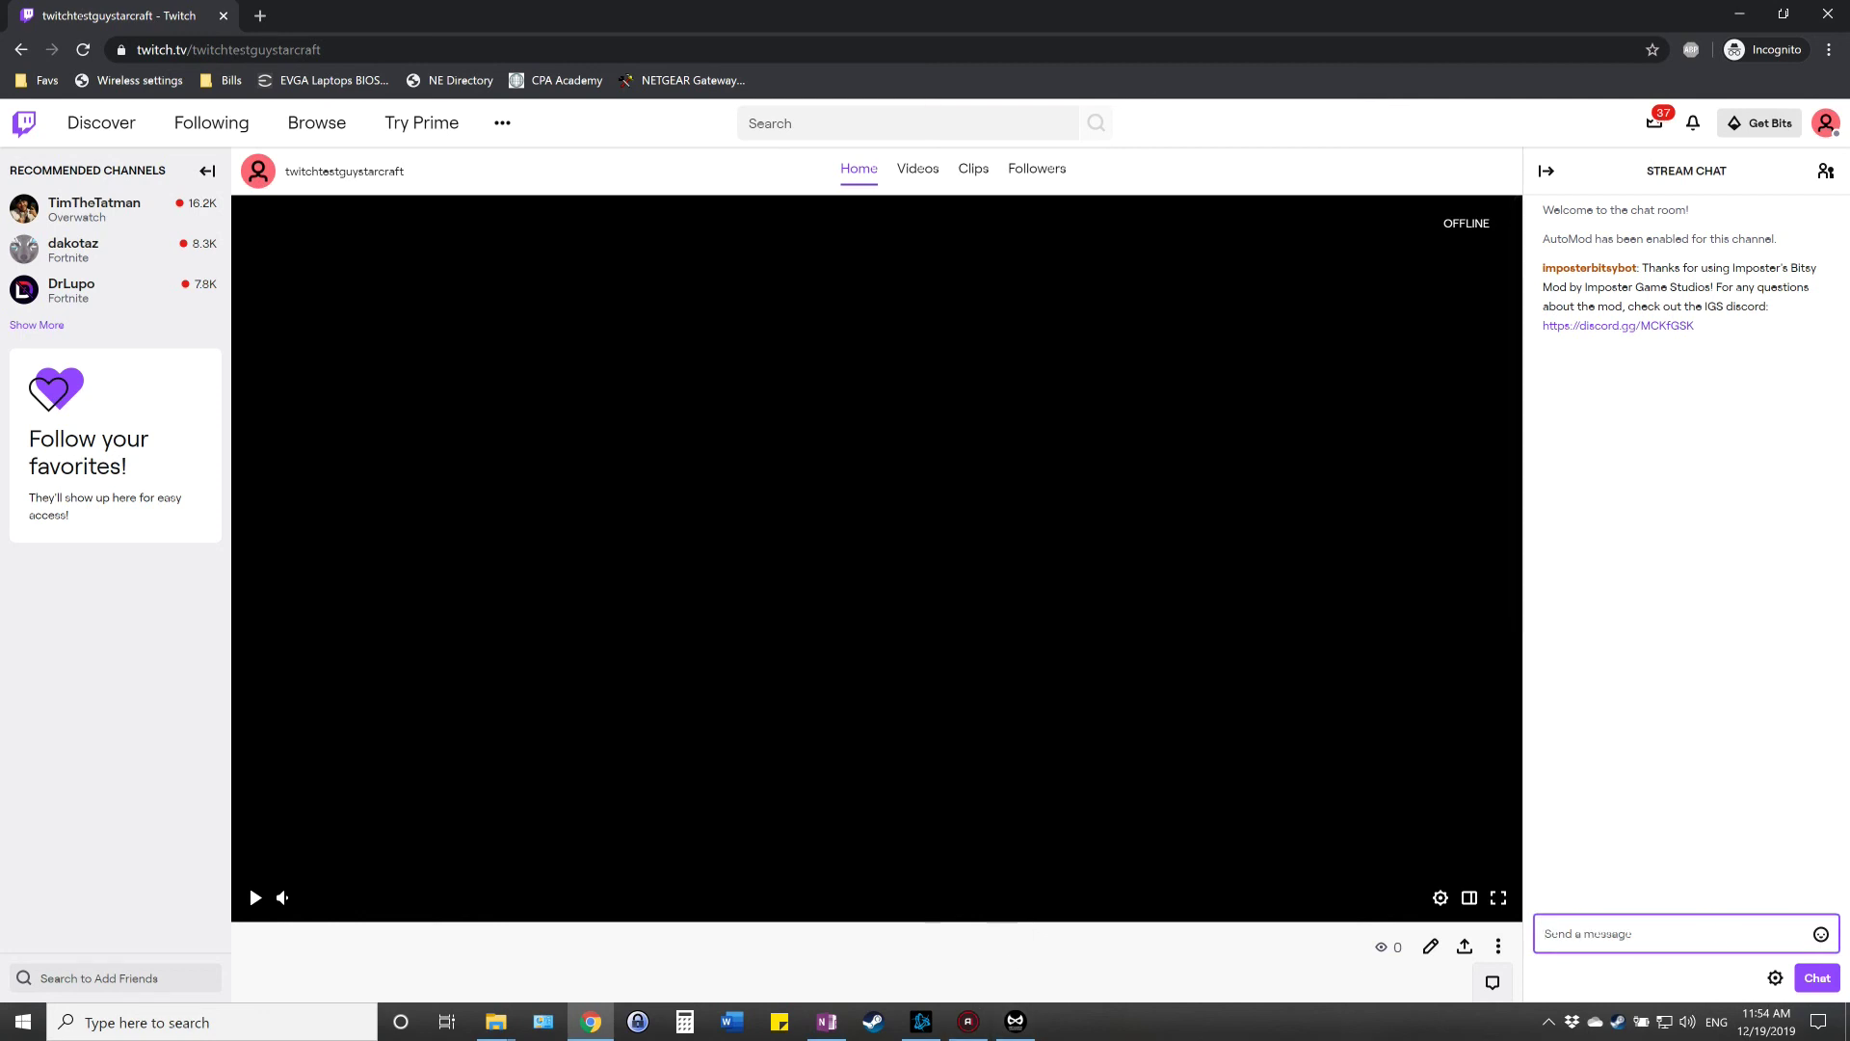
text(()
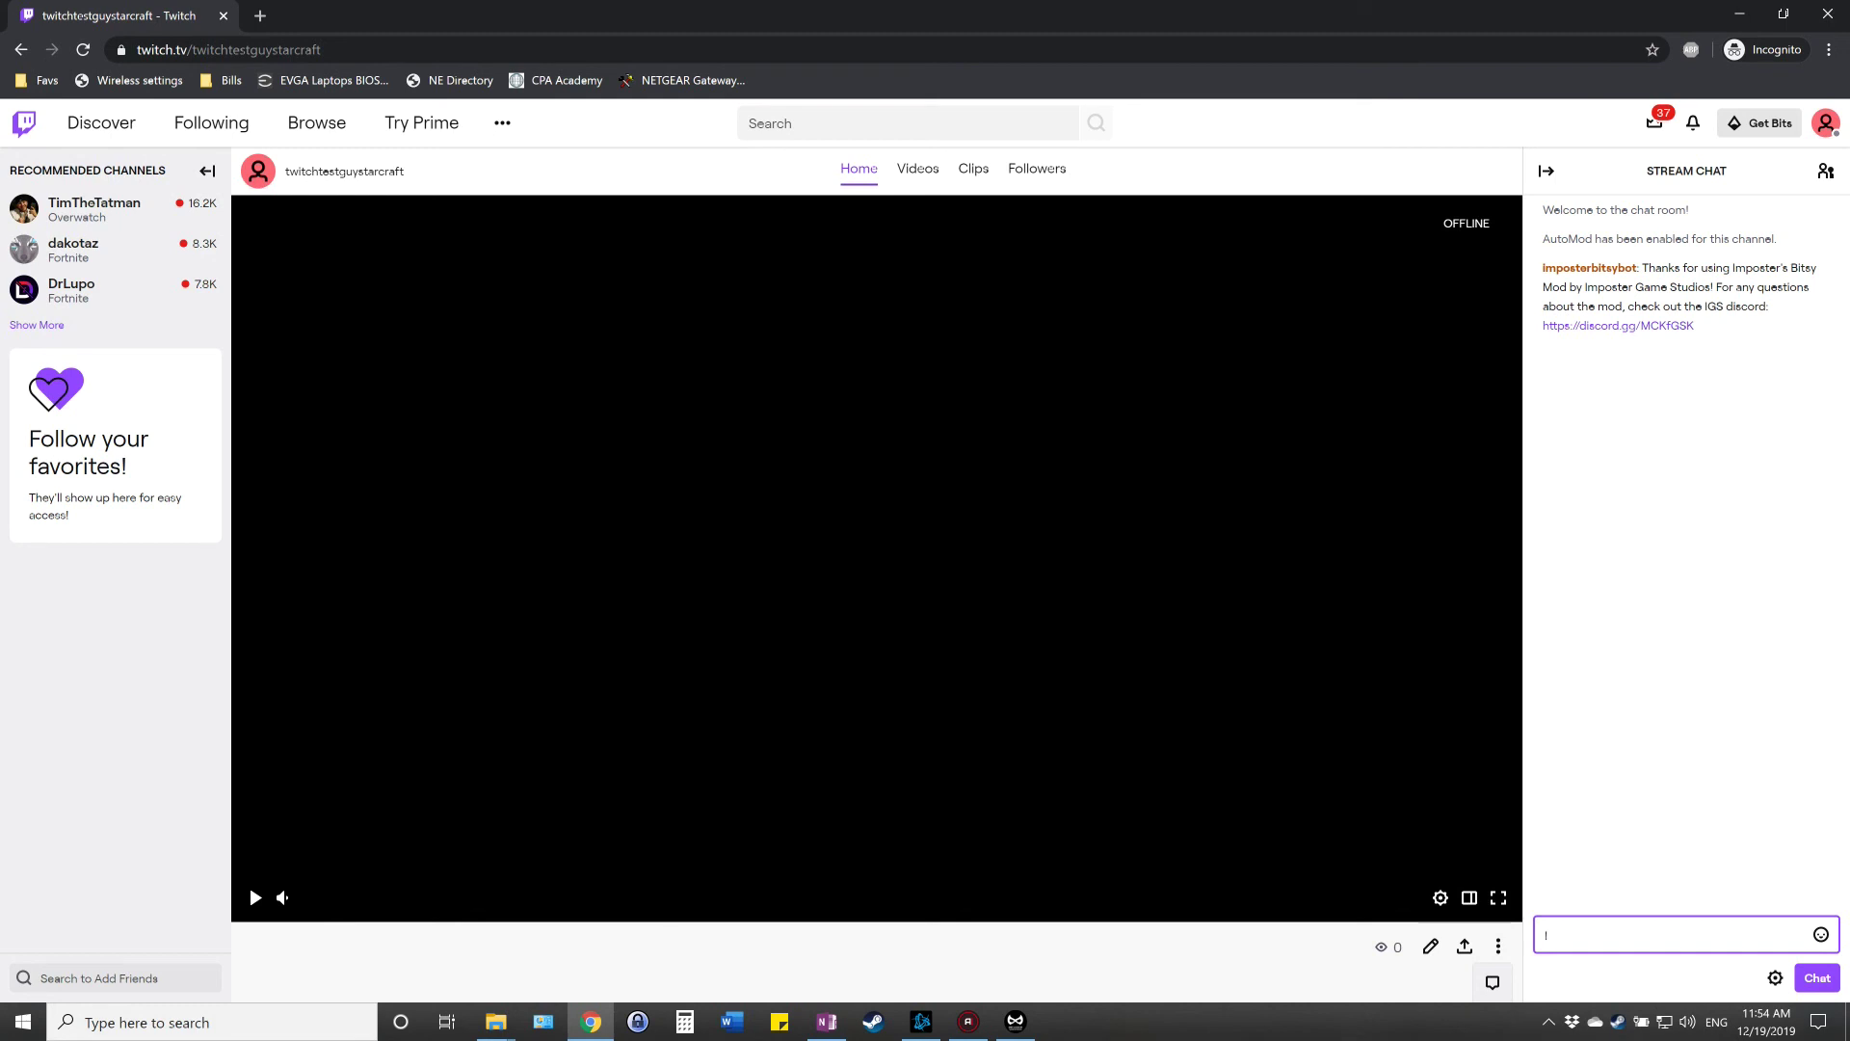
key(Return)
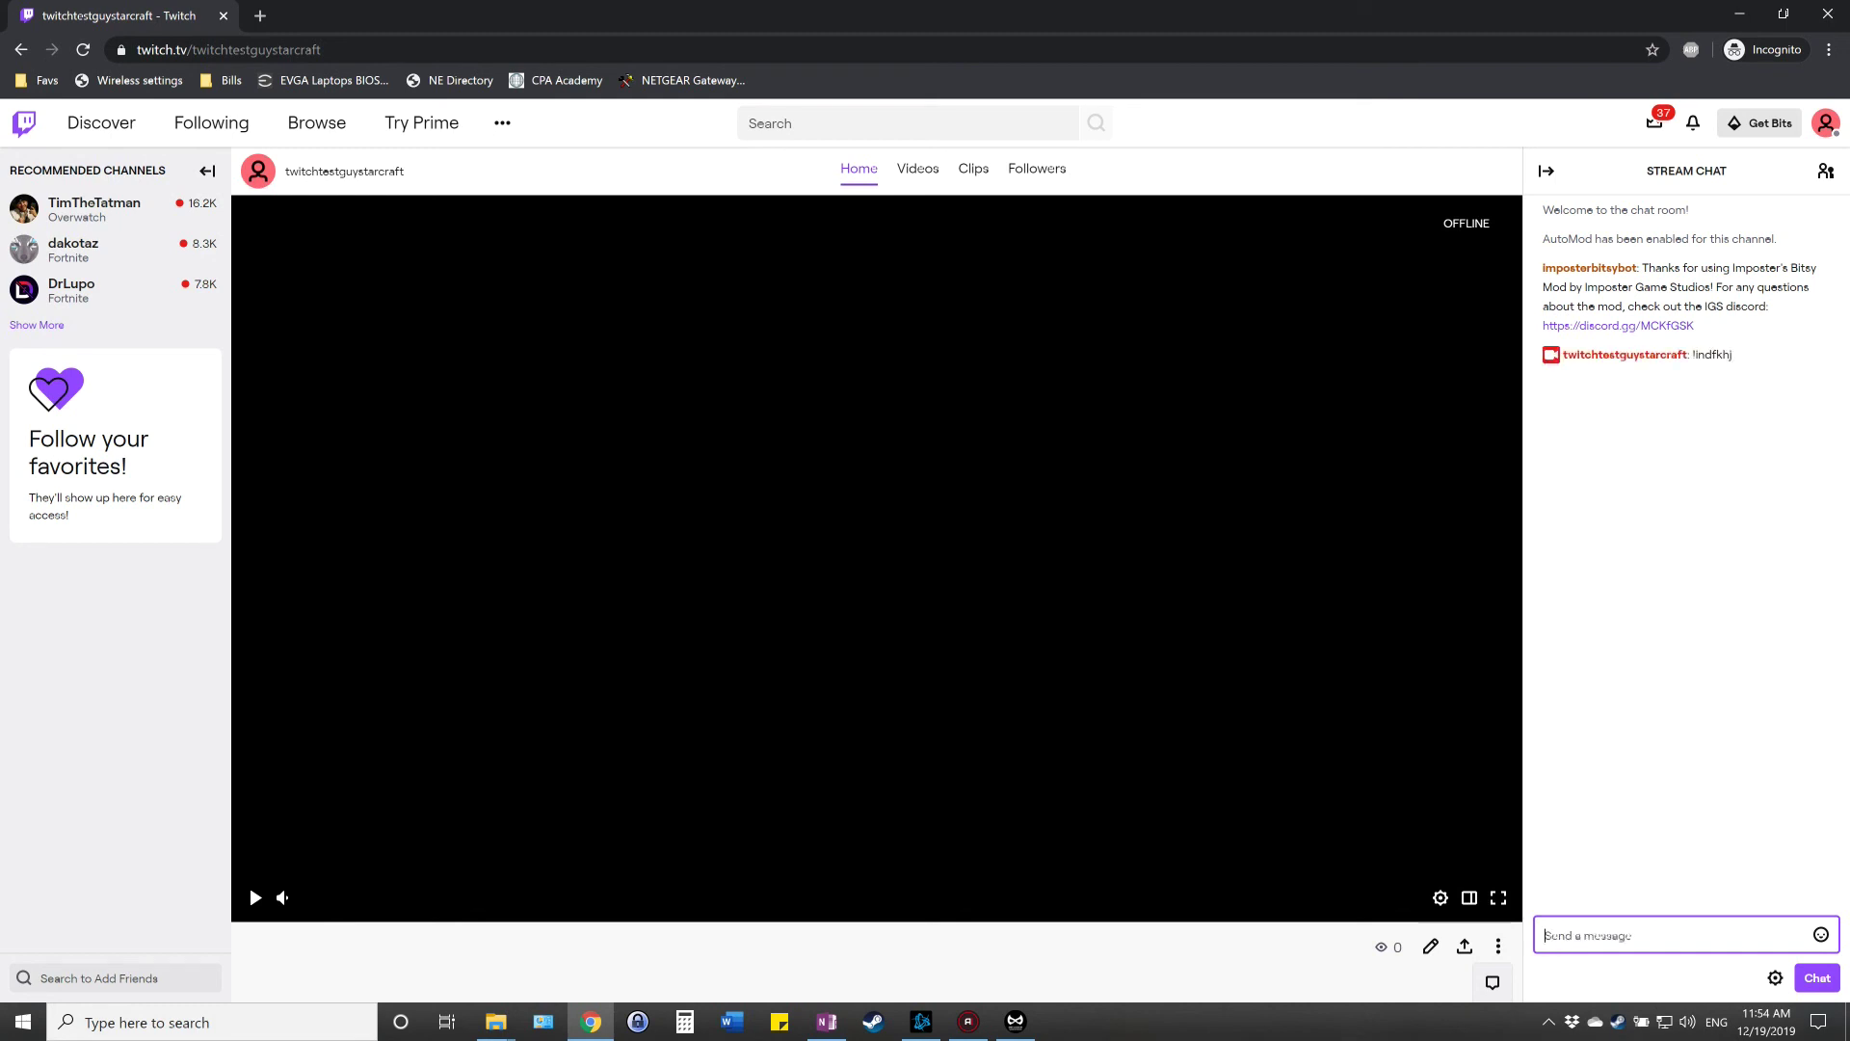
- Switch to Imposter's Bitsy Mod, examine the Debugger log for the chat command, and return to the main menu
click(1015, 1020)
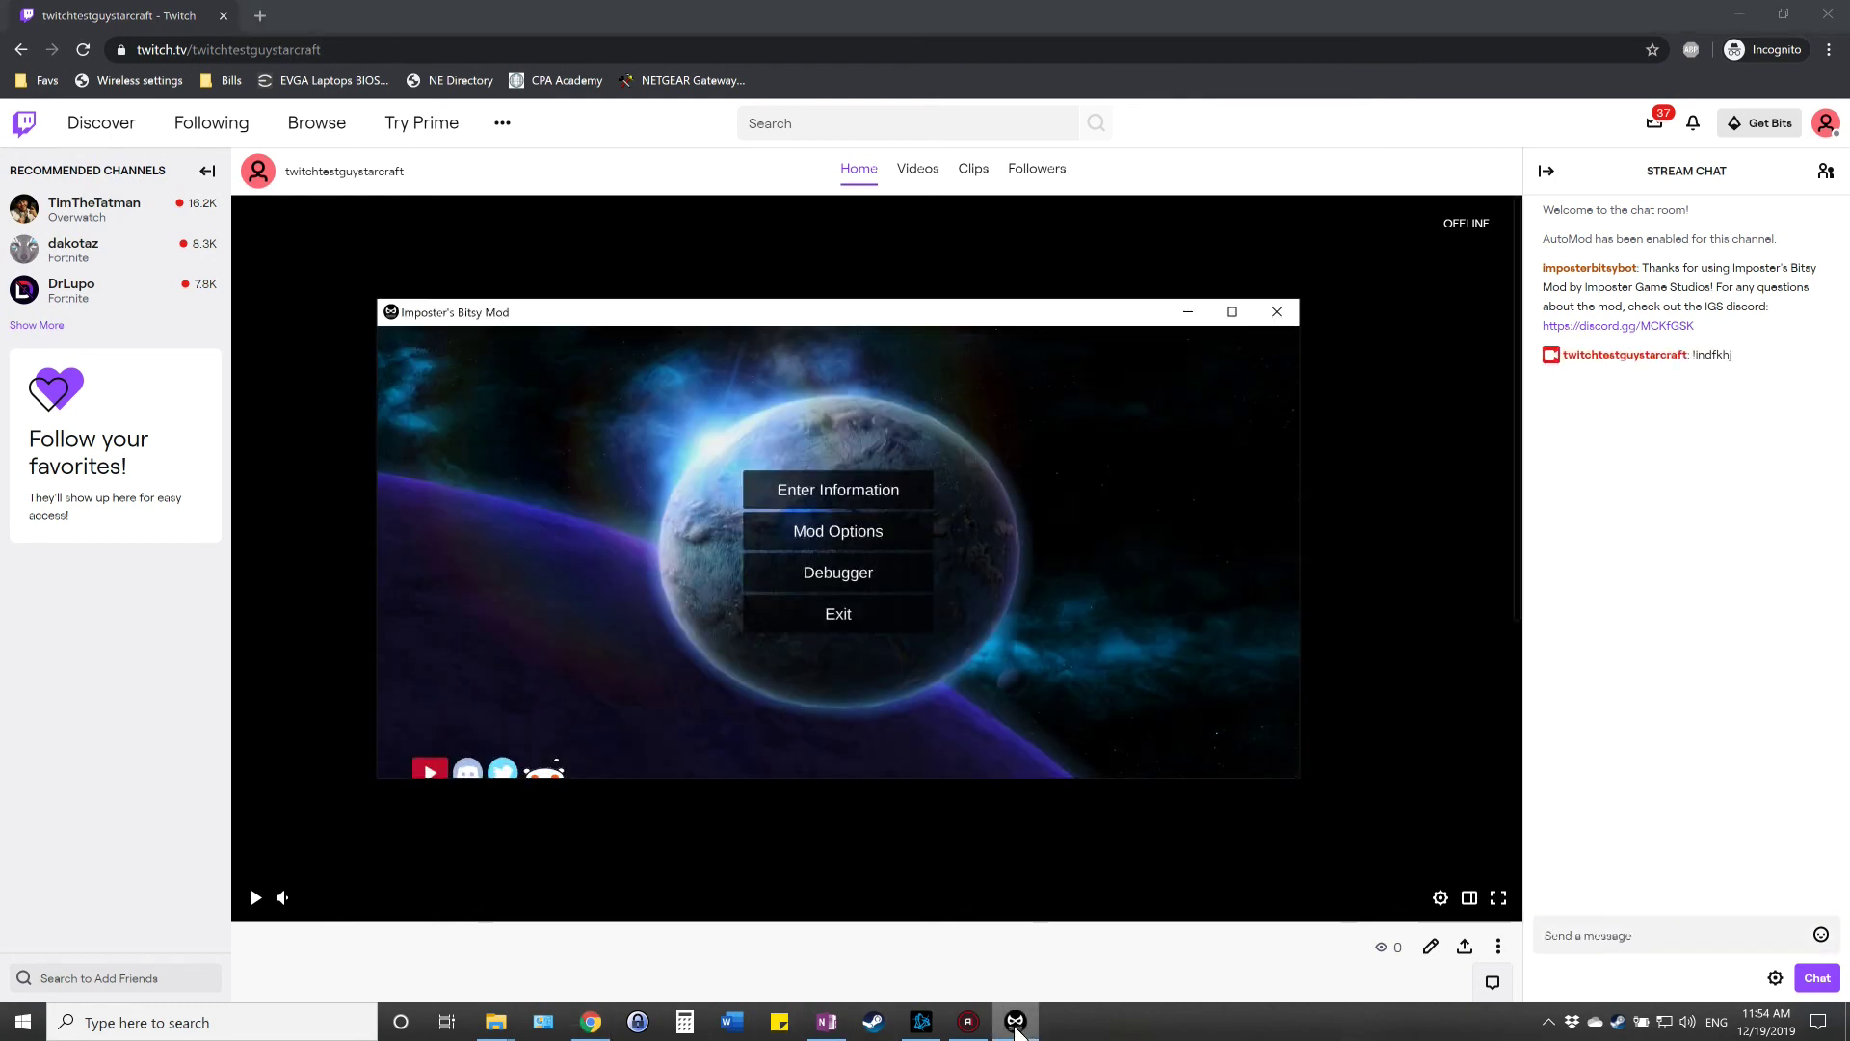
click(854, 572)
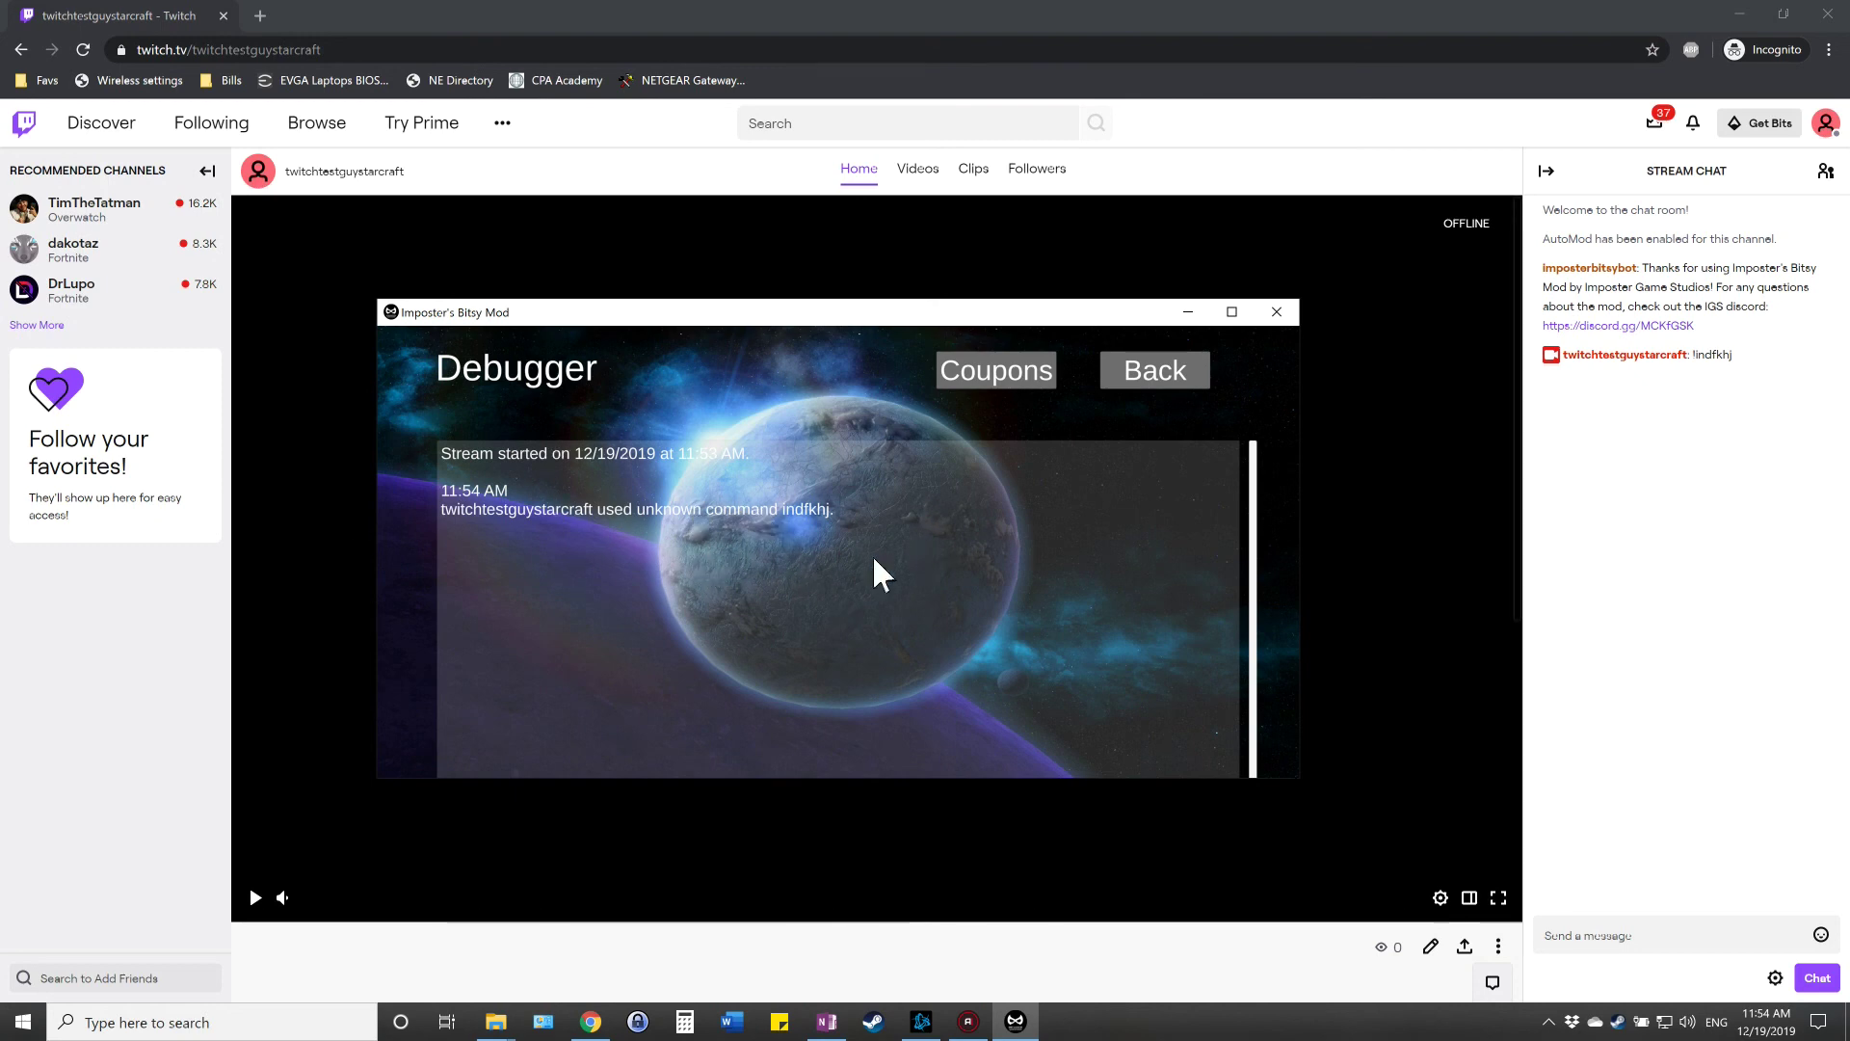
click(1175, 373)
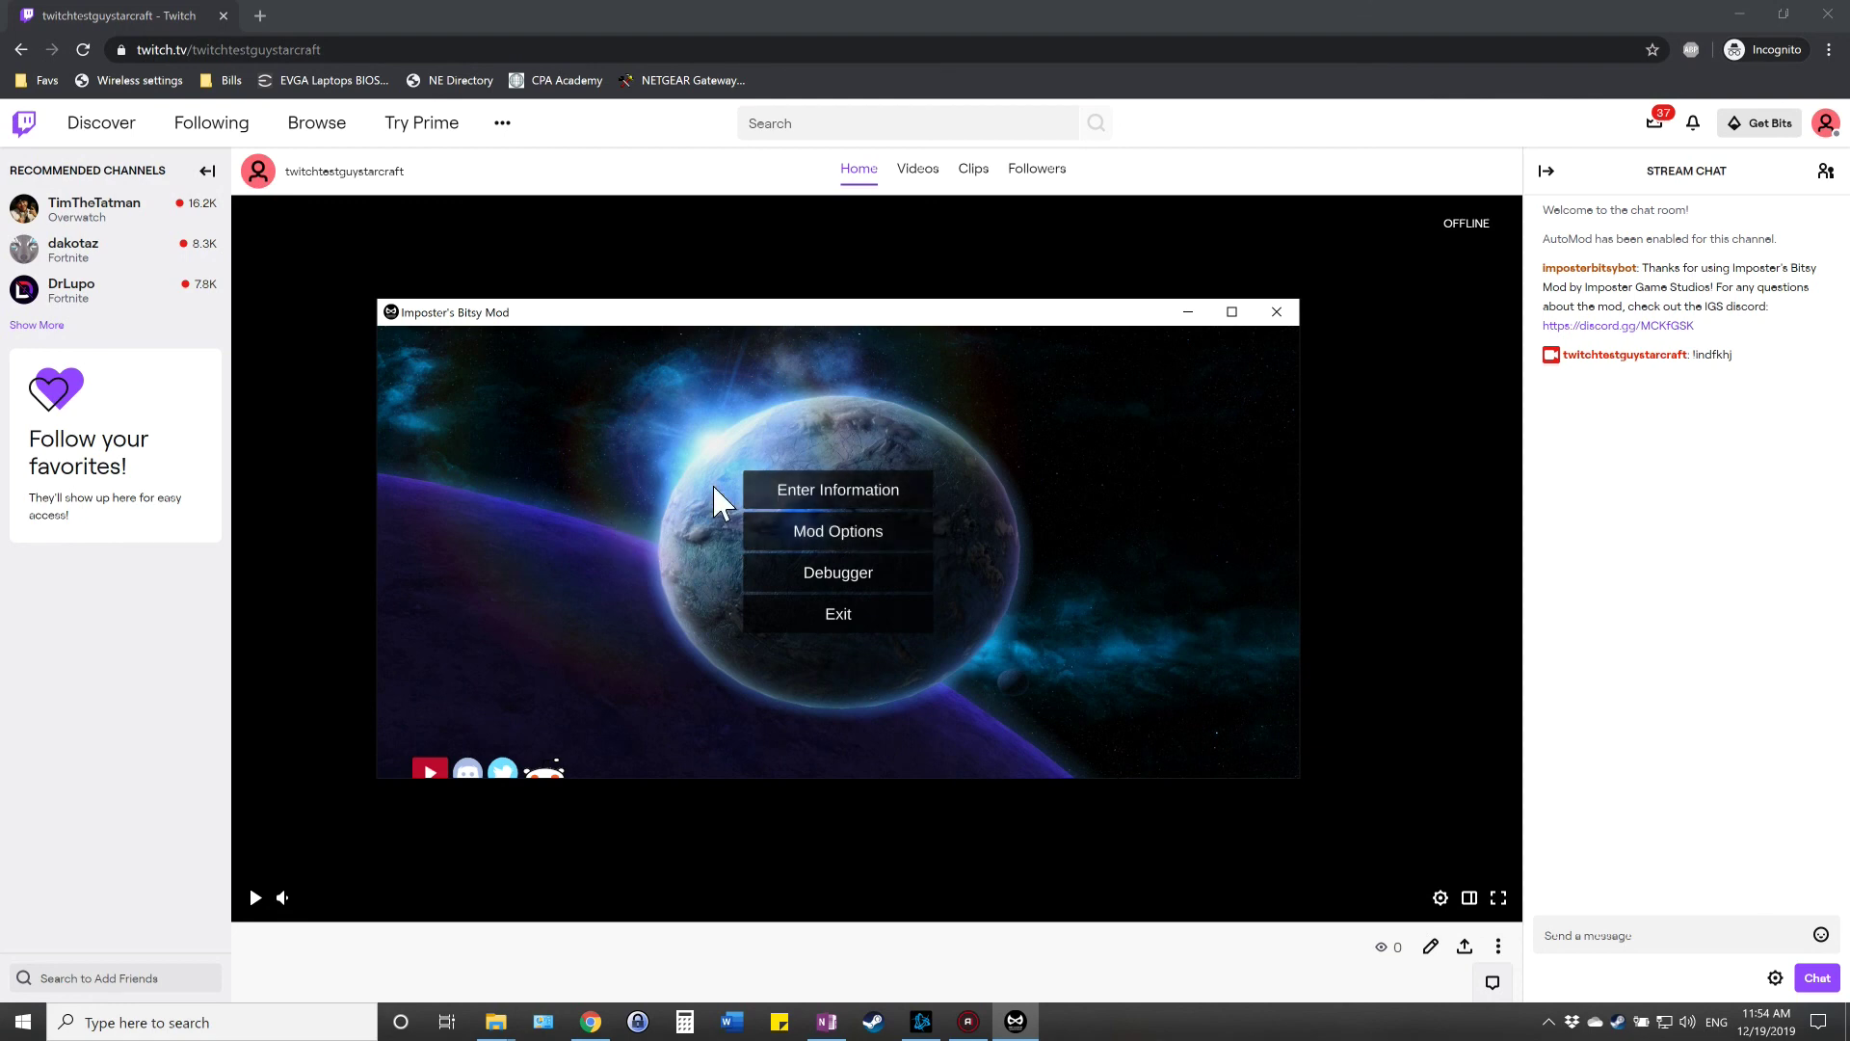